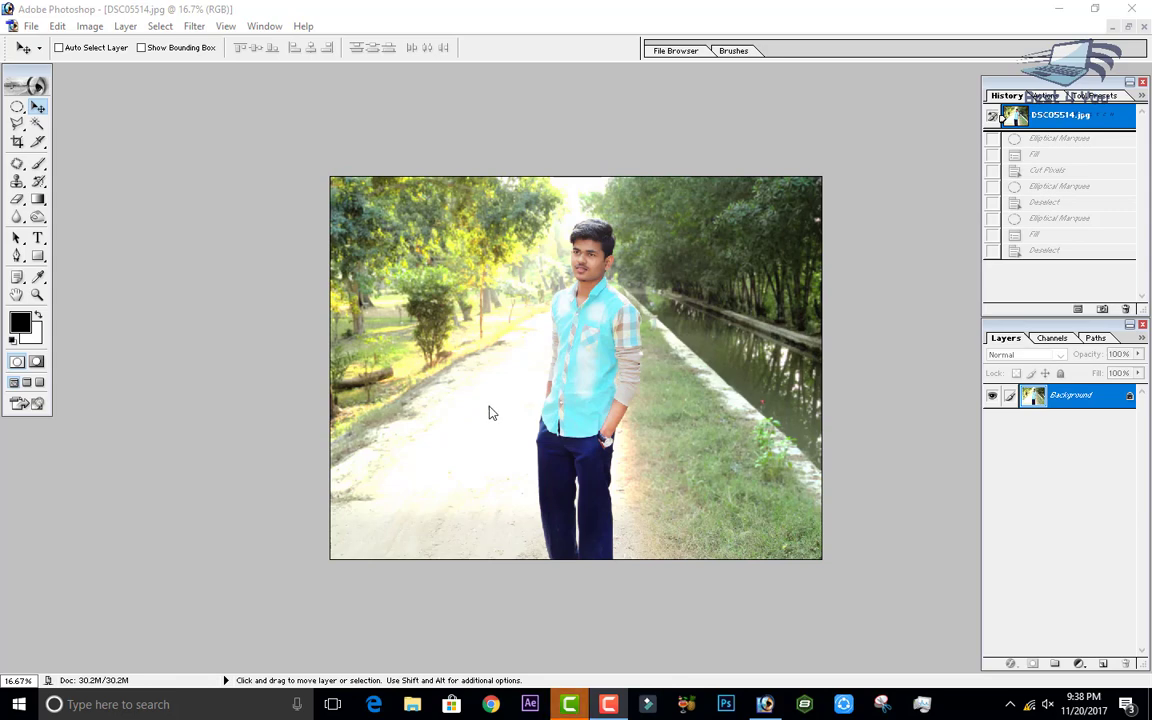
Convert the photo's colour mode to Lab Color.
{"action": "left_click", "coordinate": [31, 26]}
{"action": "mouse_move", "coordinate": [55, 29]}
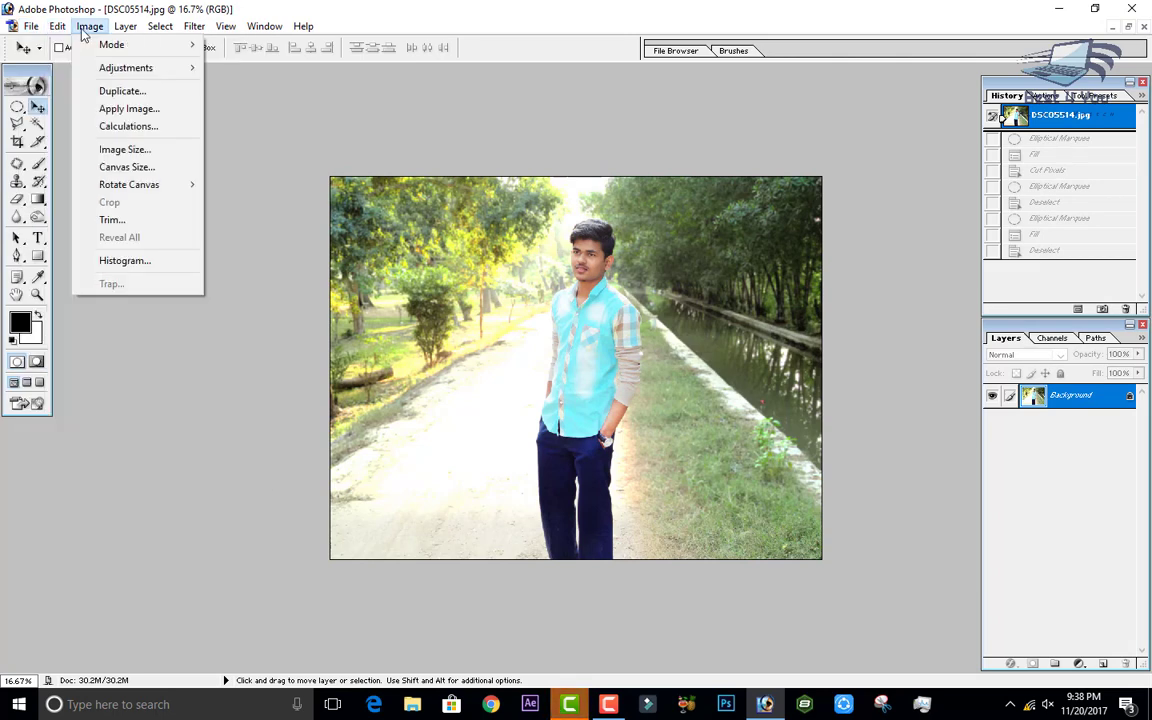
{"action": "mouse_move", "coordinate": [130, 50]}
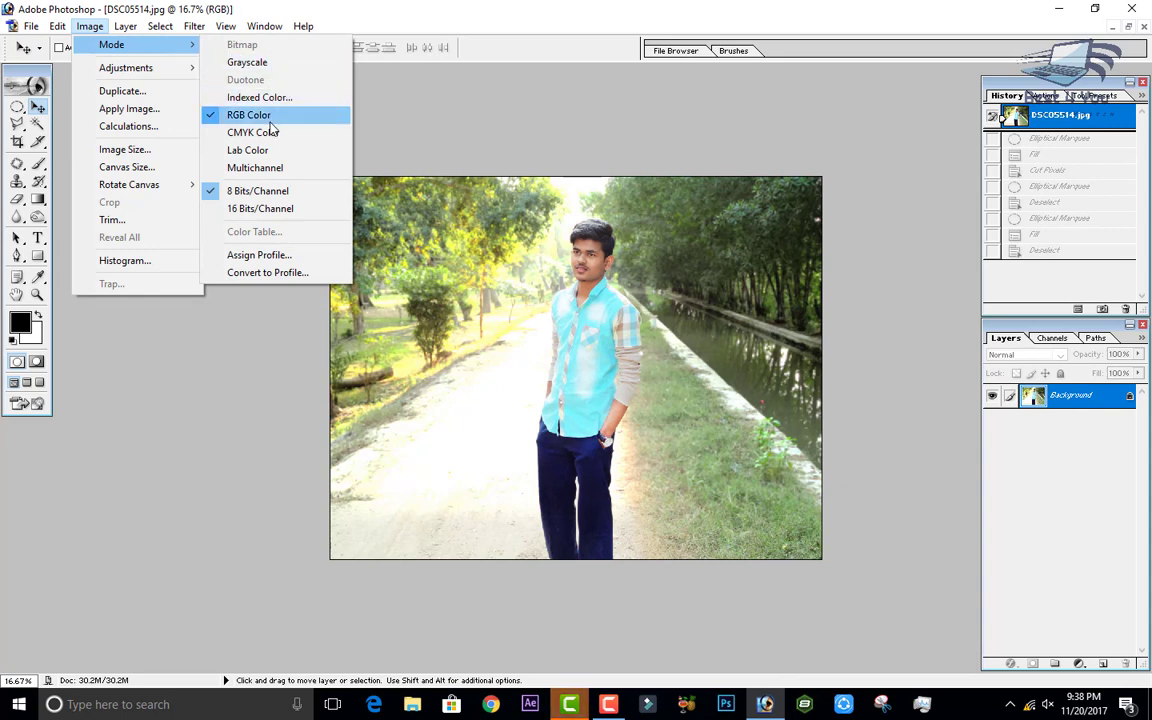
{"action": "left_click", "coordinate": [256, 152]}
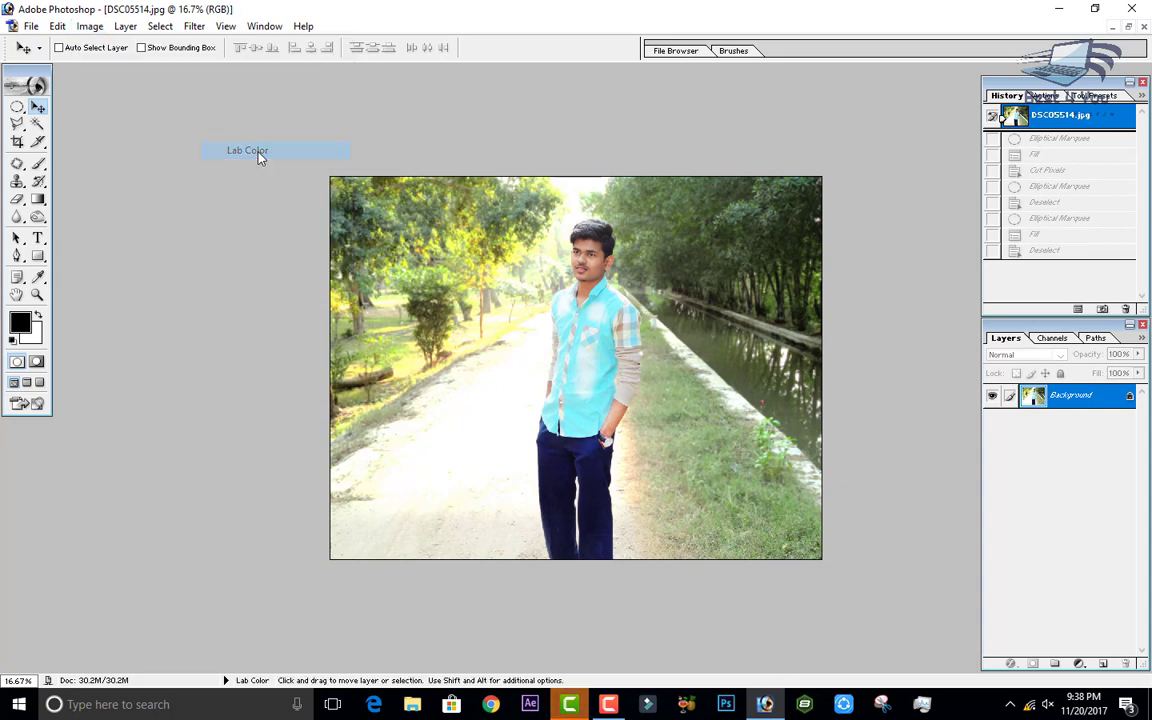
Paint a test stroke in black with the Brush across the trees to the face, and undo it.
{"action": "left_click", "coordinate": [38, 163]}
{"action": "mouse_move", "coordinate": [268, 264]}
{"action": "left_mouse_down"}
{"action": "mouse_move", "coordinate": [465, 296]}
{"action": "mouse_move", "coordinate": [590, 263]}
{"action": "left_mouse_up"}
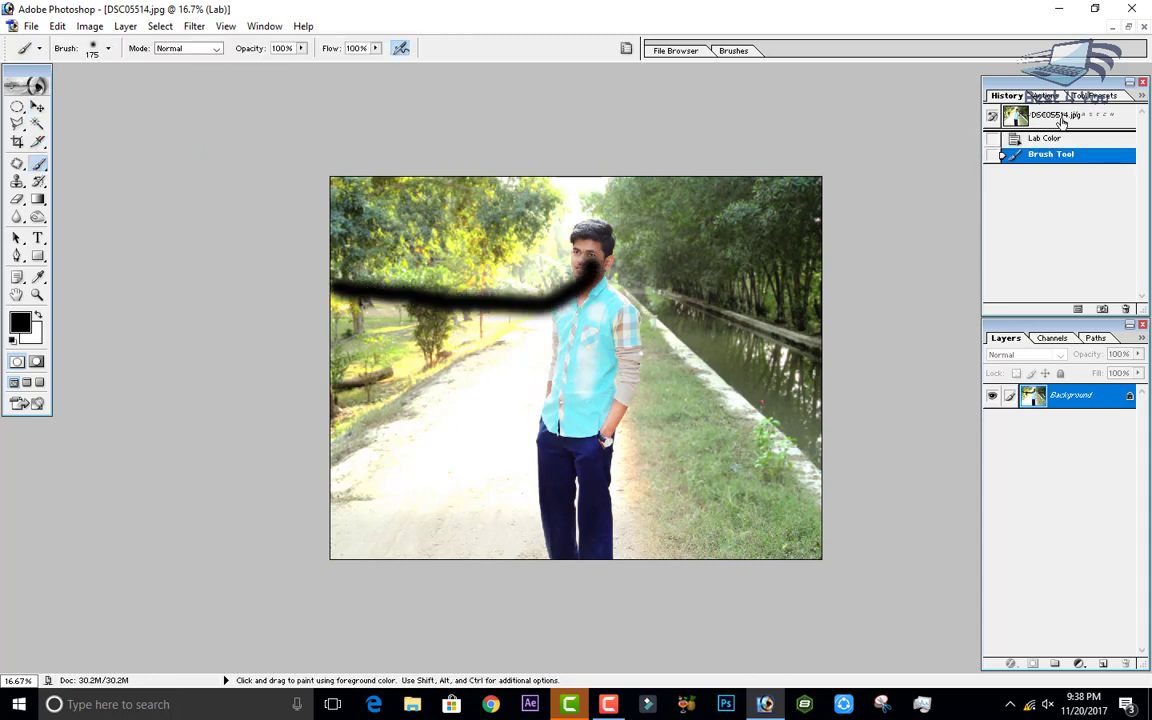
{"action": "key", "text": "ctrl+z"}
Convert the photo's colour mode back to RGB Color.
{"action": "left_click", "coordinate": [89, 26]}
{"action": "mouse_move", "coordinate": [105, 44]}
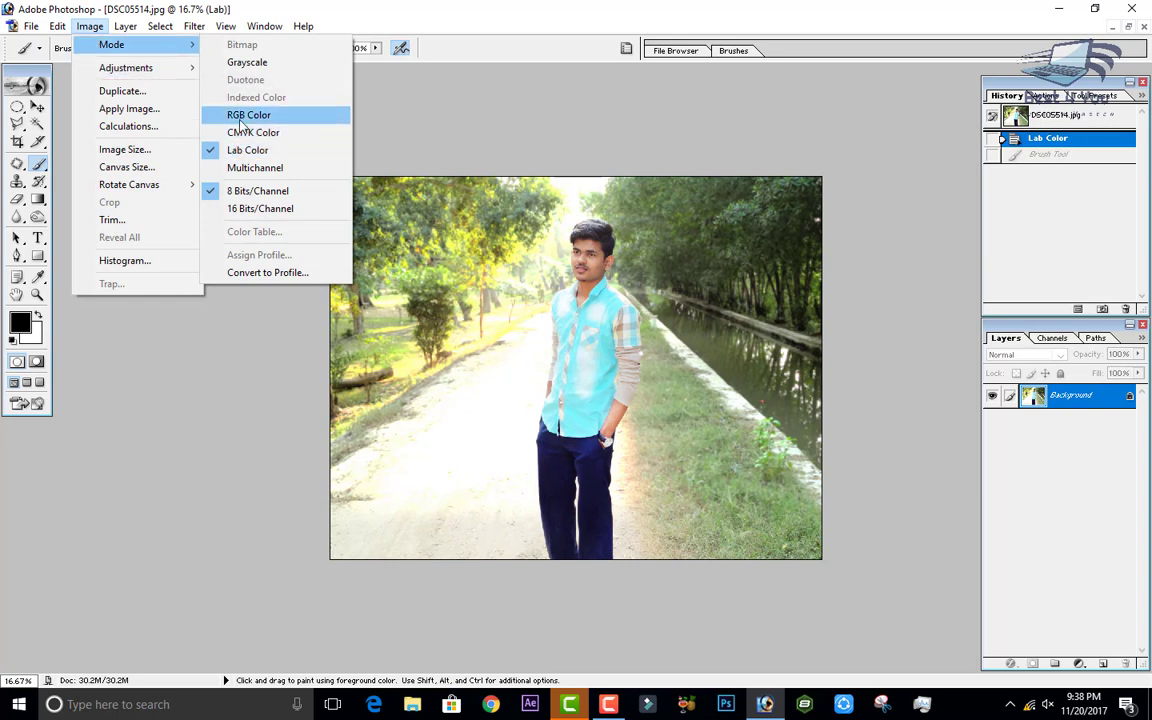
{"action": "left_click", "coordinate": [248, 114]}
Open Levels for the photo and try RGB midtone input values of 0.10 and 1.03.
{"action": "left_click", "coordinate": [89, 26]}
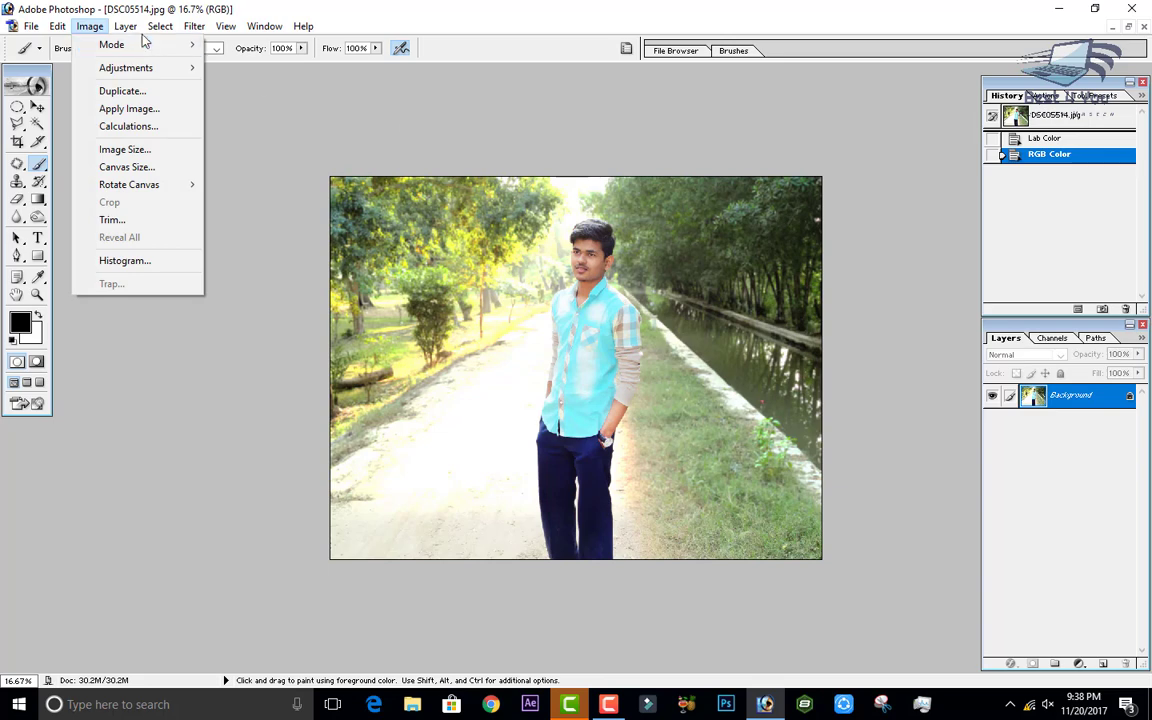
{"action": "mouse_move", "coordinate": [142, 44]}
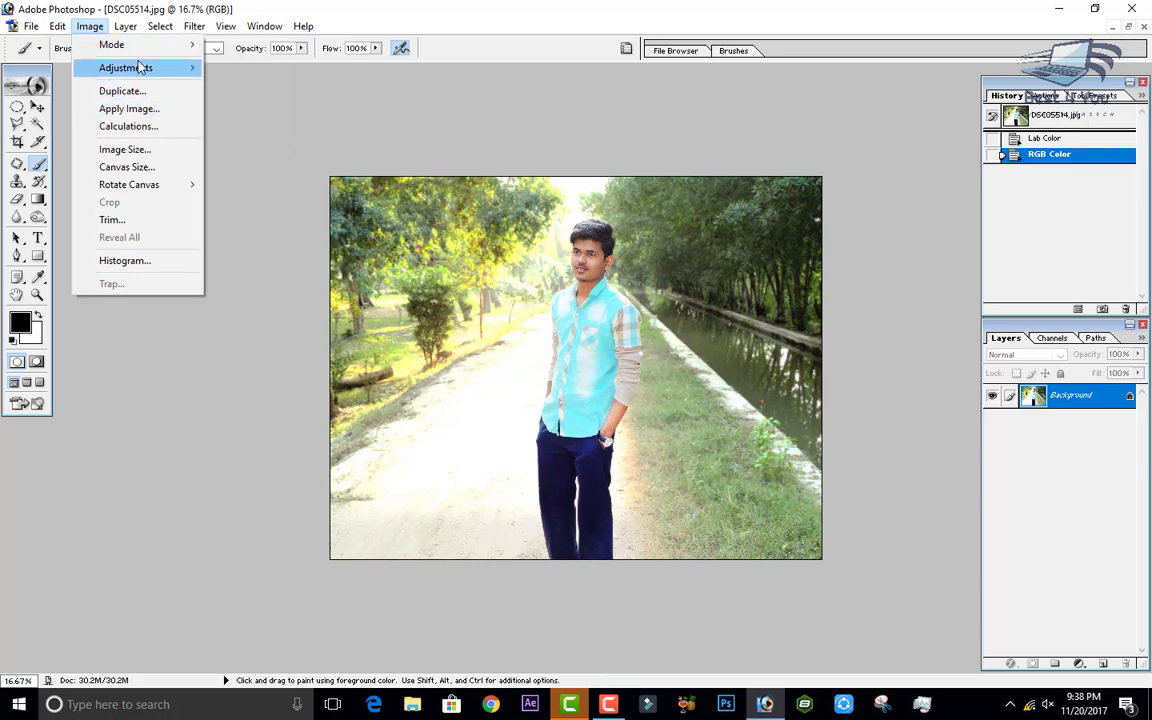
{"action": "mouse_move", "coordinate": [128, 70]}
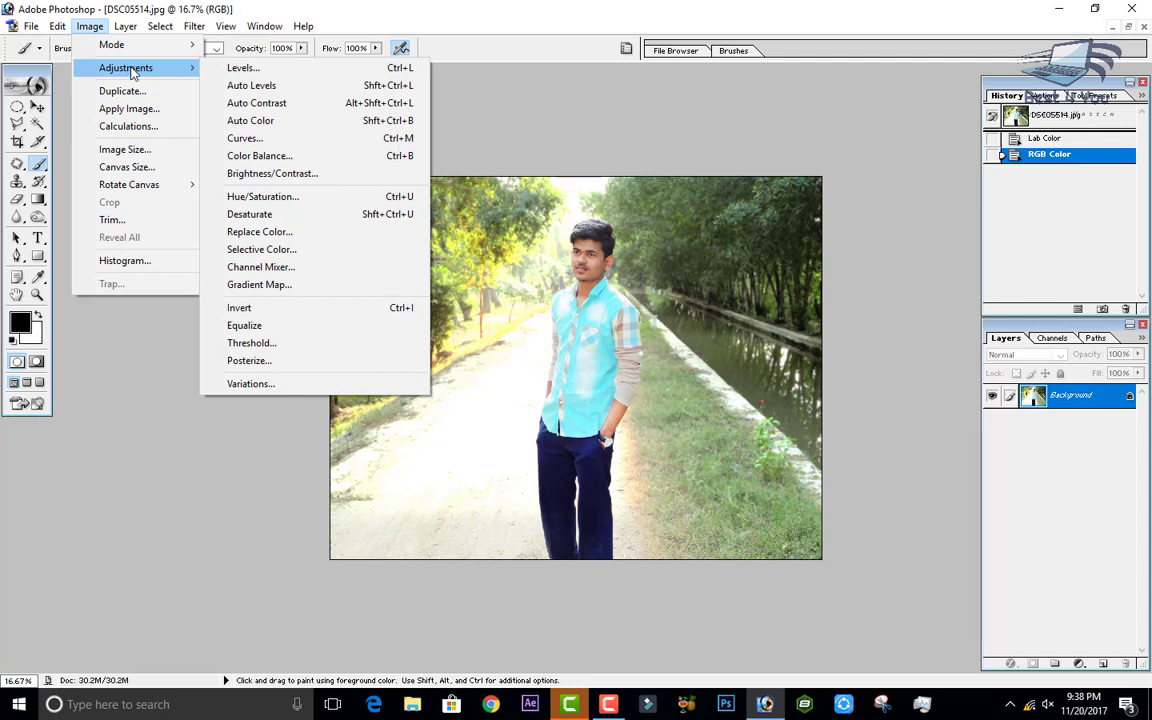
{"action": "left_click", "coordinate": [250, 68]}
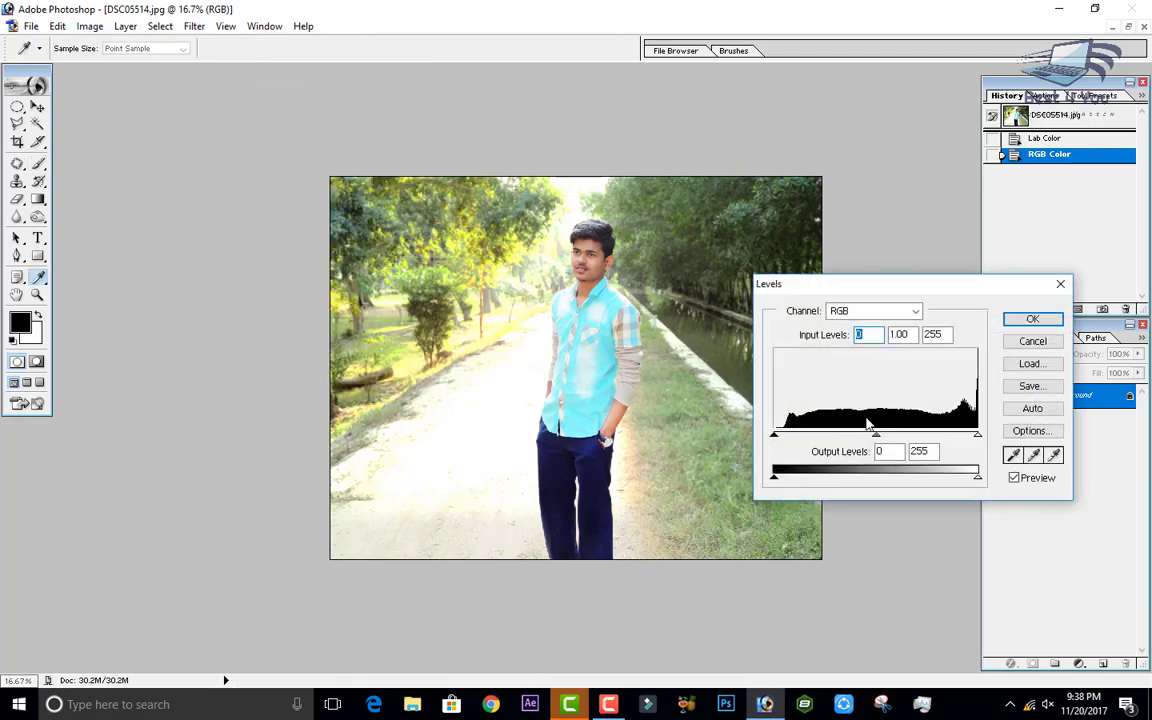
{"action": "left_click_drag", "start_coordinate": [873, 440], "coordinate": [975, 436]}
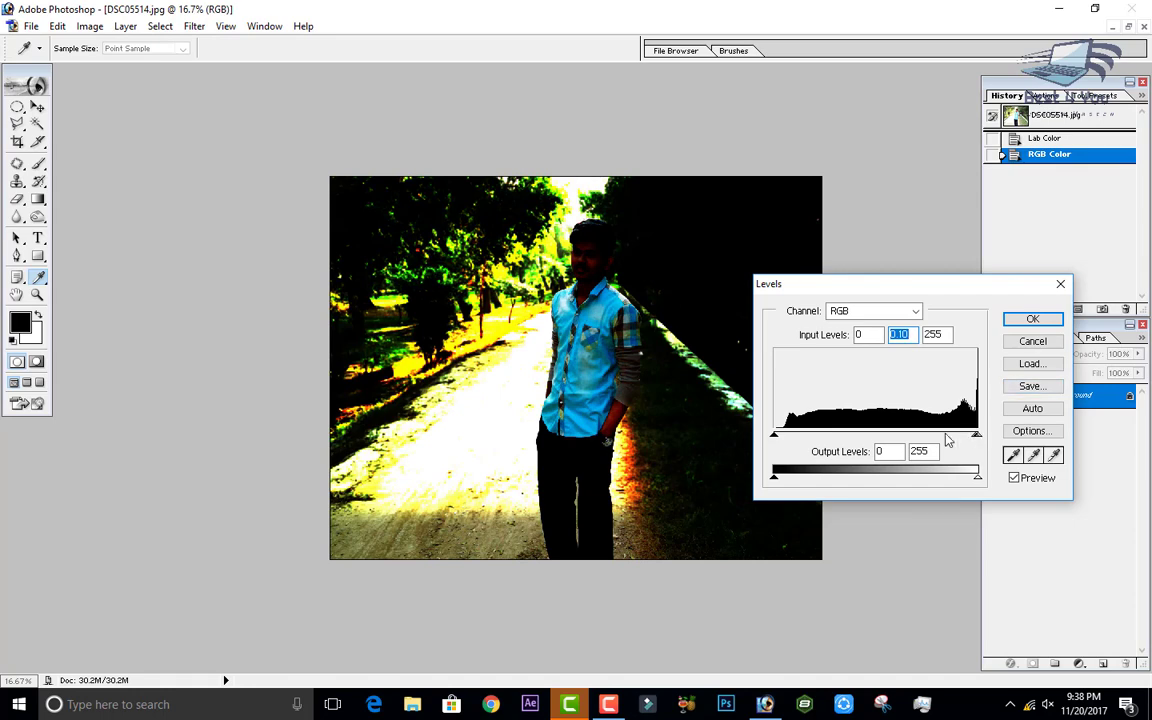
{"action": "left_click_drag", "start_coordinate": [973, 436], "coordinate": [874, 438]}
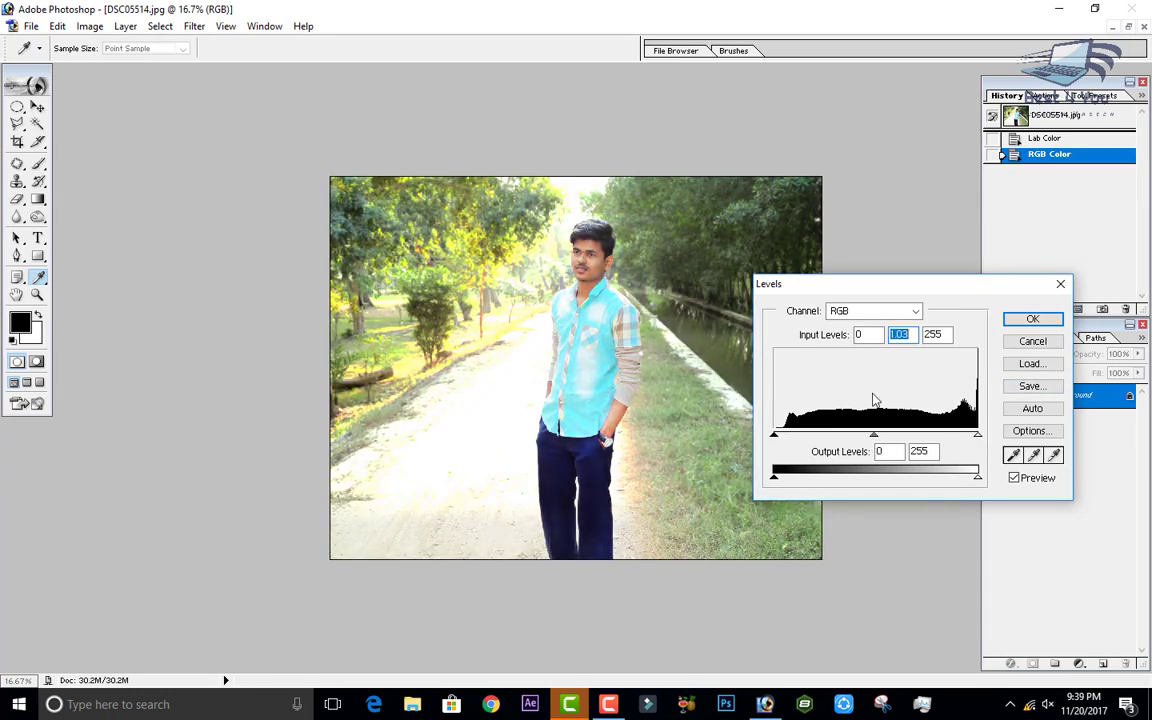
Darken the midtones in Levels by setting the RGB channel's midtone input to 0.47.
{"action": "left_click", "coordinate": [869, 314]}
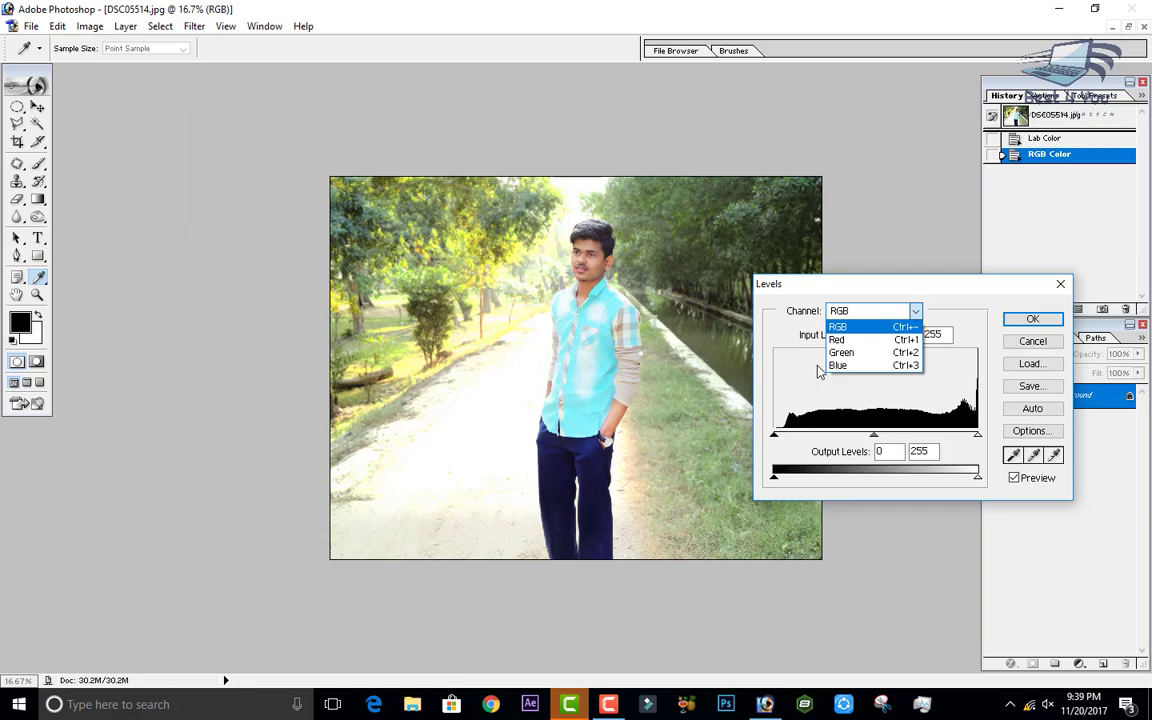
{"action": "left_click", "coordinate": [848, 327]}
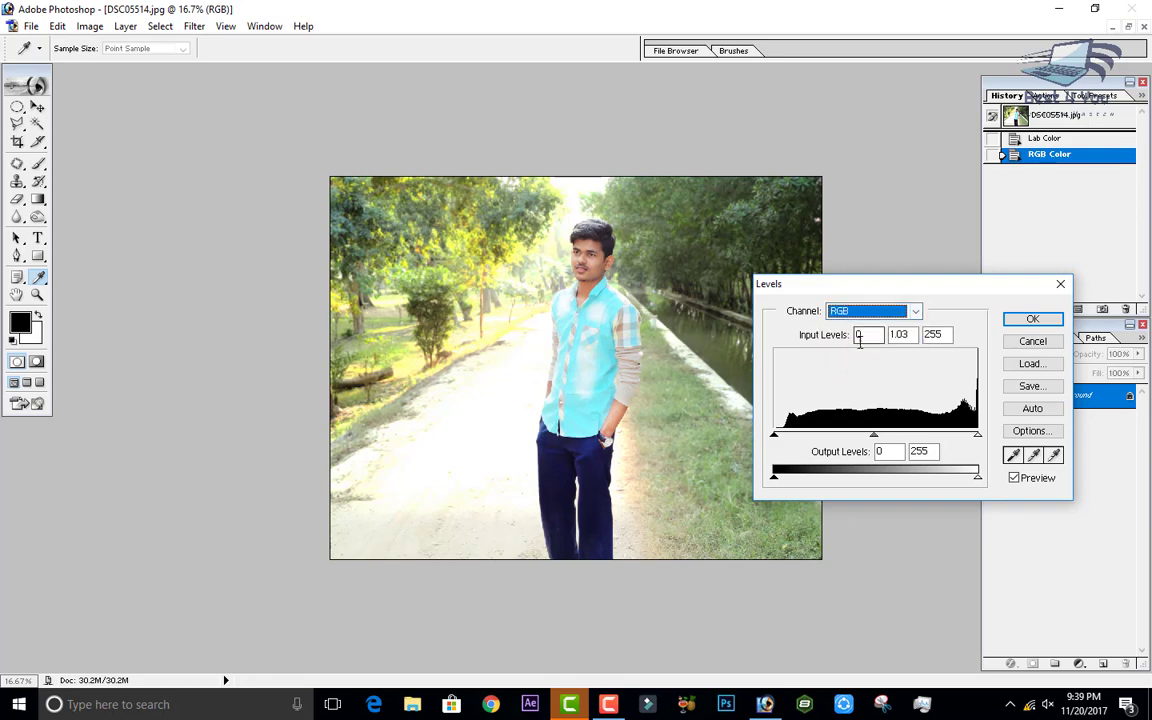
{"action": "left_click_drag", "start_coordinate": [875, 437], "coordinate": [922, 487]}
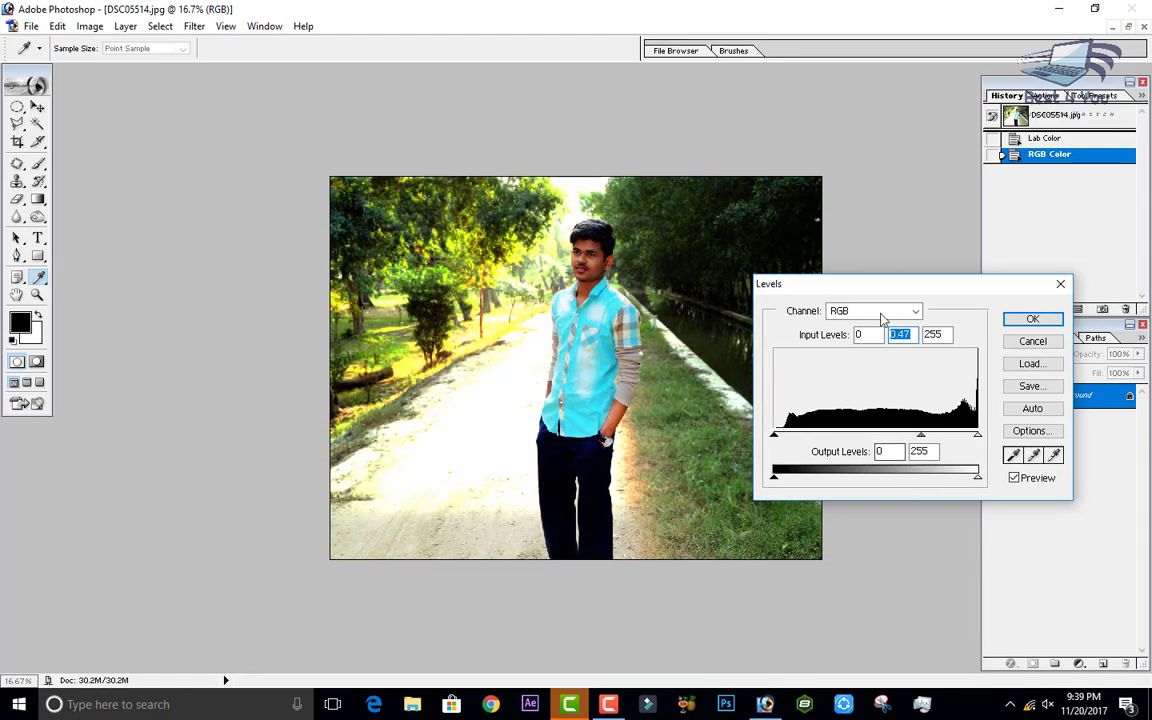
Strongly darken the Red channel's midtones in Levels and set the Blue channel's midtone input to 1.87.
{"action": "left_click", "coordinate": [914, 312]}
{"action": "left_click", "coordinate": [845, 339]}
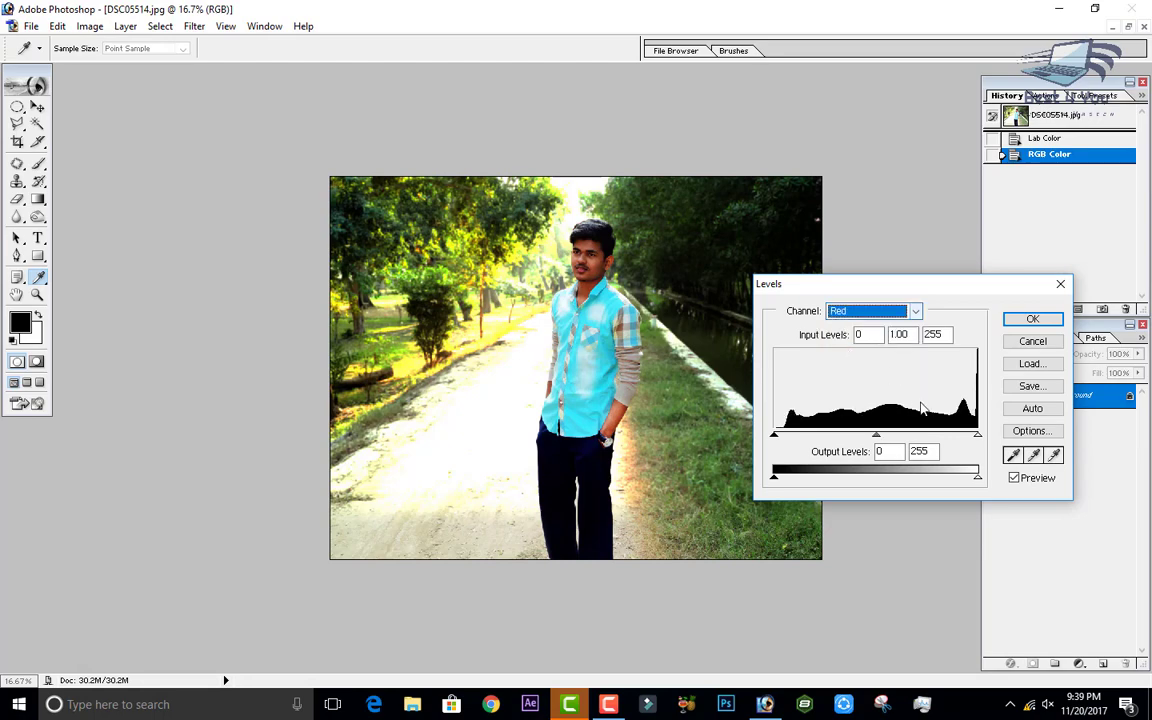
{"action": "left_click_drag", "start_coordinate": [877, 436], "coordinate": [955, 436]}
{"action": "left_click", "coordinate": [875, 311]}
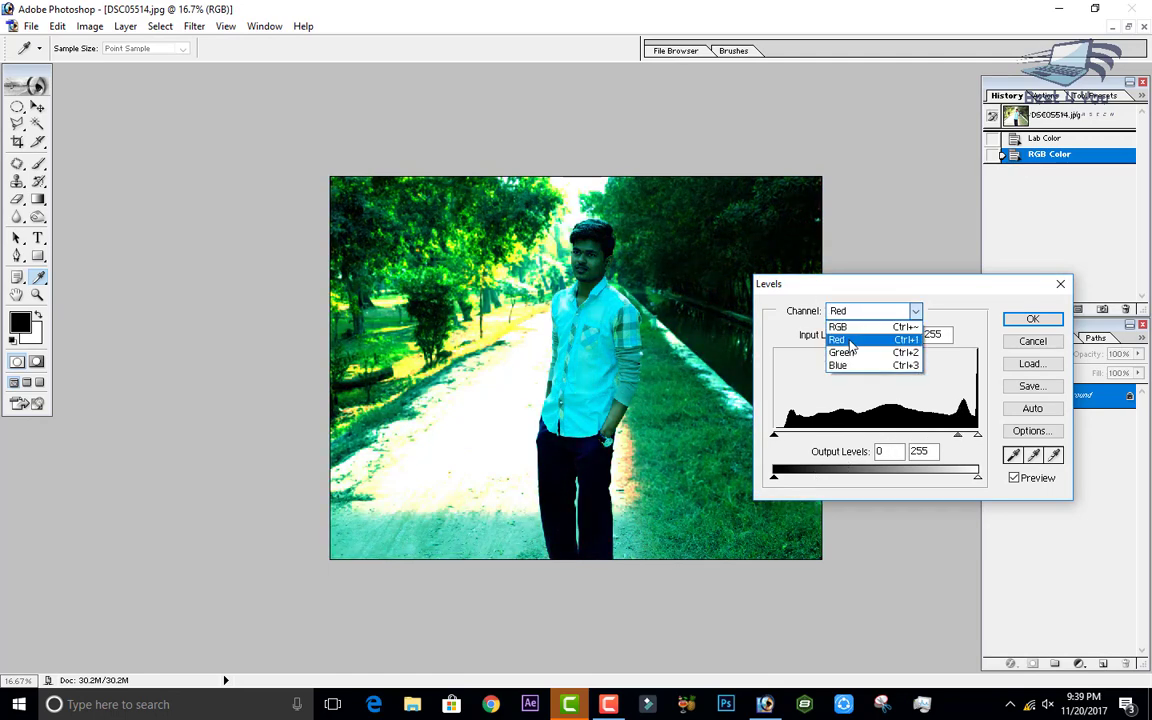
{"action": "left_click", "coordinate": [841, 366]}
{"action": "left_click_drag", "start_coordinate": [874, 440], "coordinate": [832, 480]}
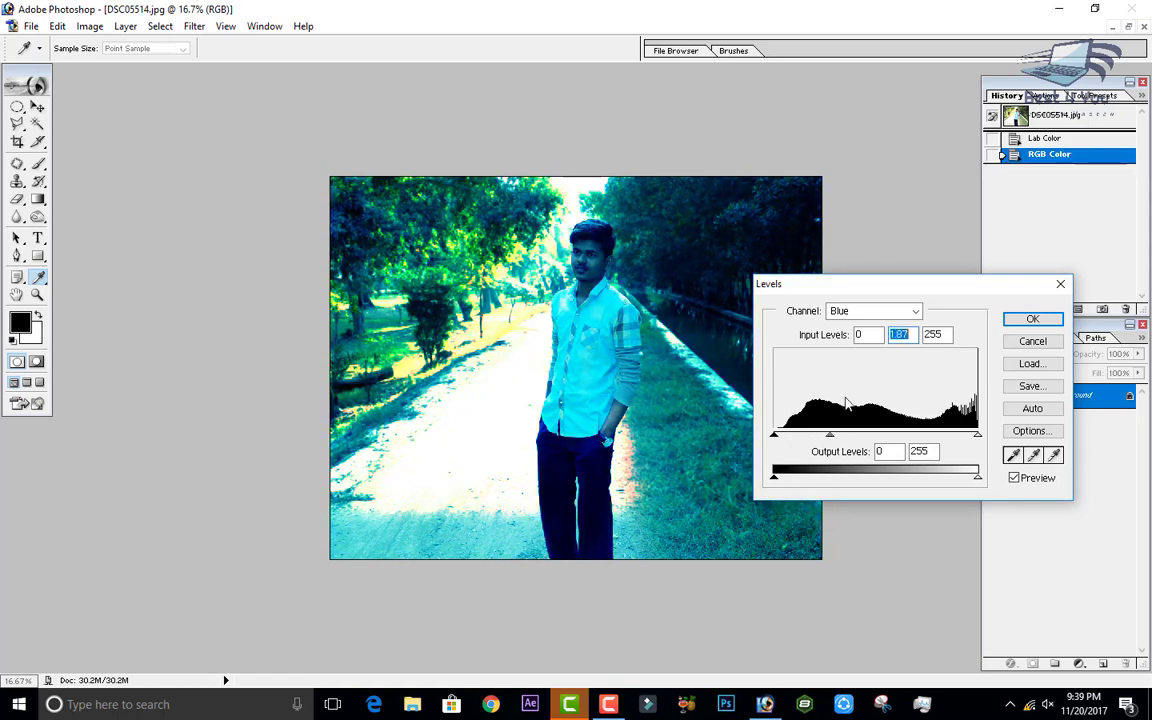
Try a Green channel midtone input of 9.99 with a white output level of 89, and cancel the Levels adjustment.
{"action": "left_click", "coordinate": [857, 314]}
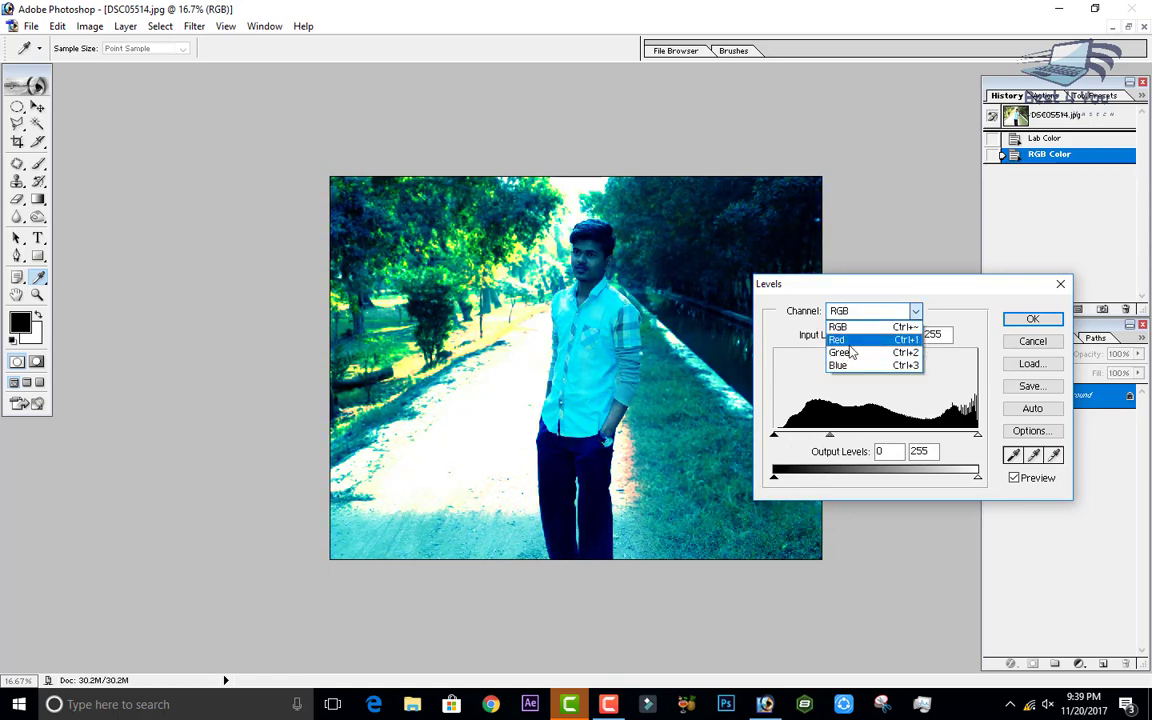
{"action": "left_click", "coordinate": [845, 352]}
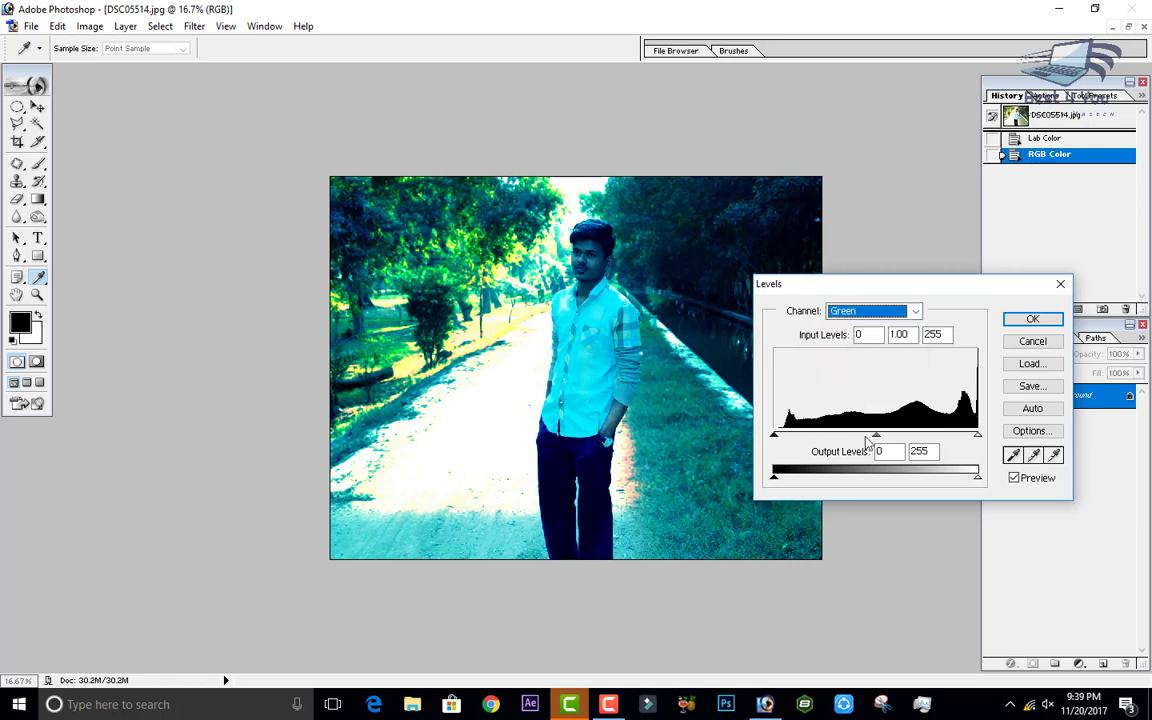
{"action": "left_click_drag", "start_coordinate": [829, 435], "coordinate": [616, 419]}
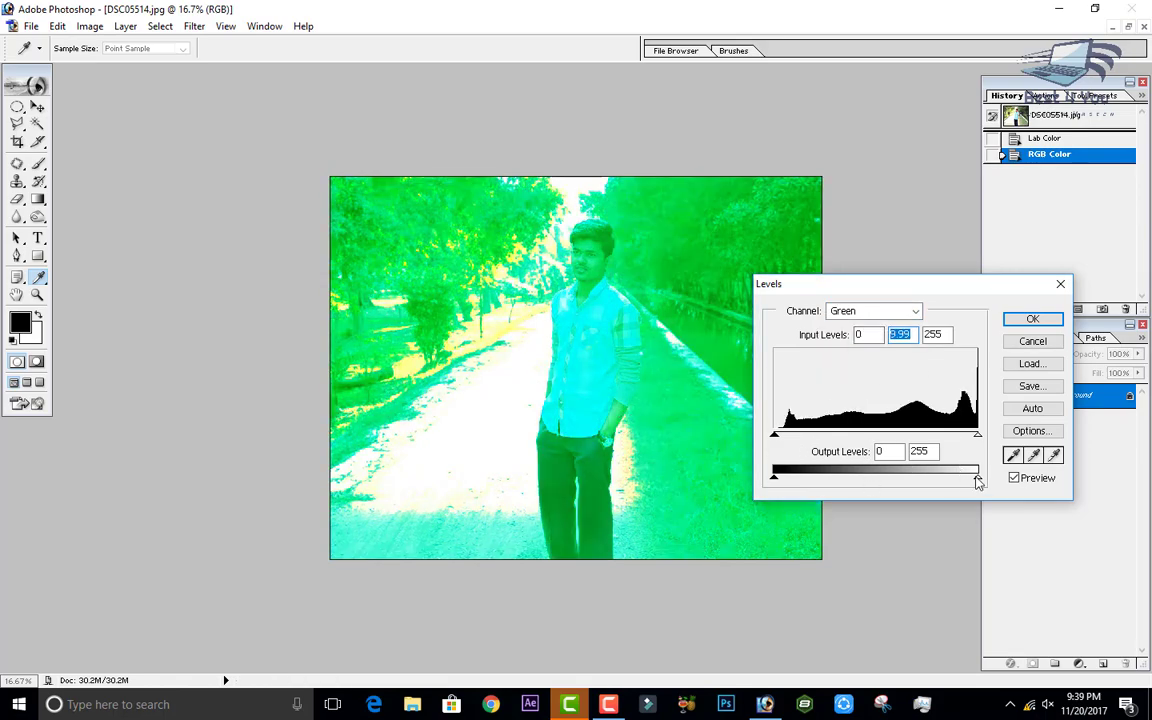
{"action": "left_click_drag", "start_coordinate": [977, 478], "coordinate": [856, 478]}
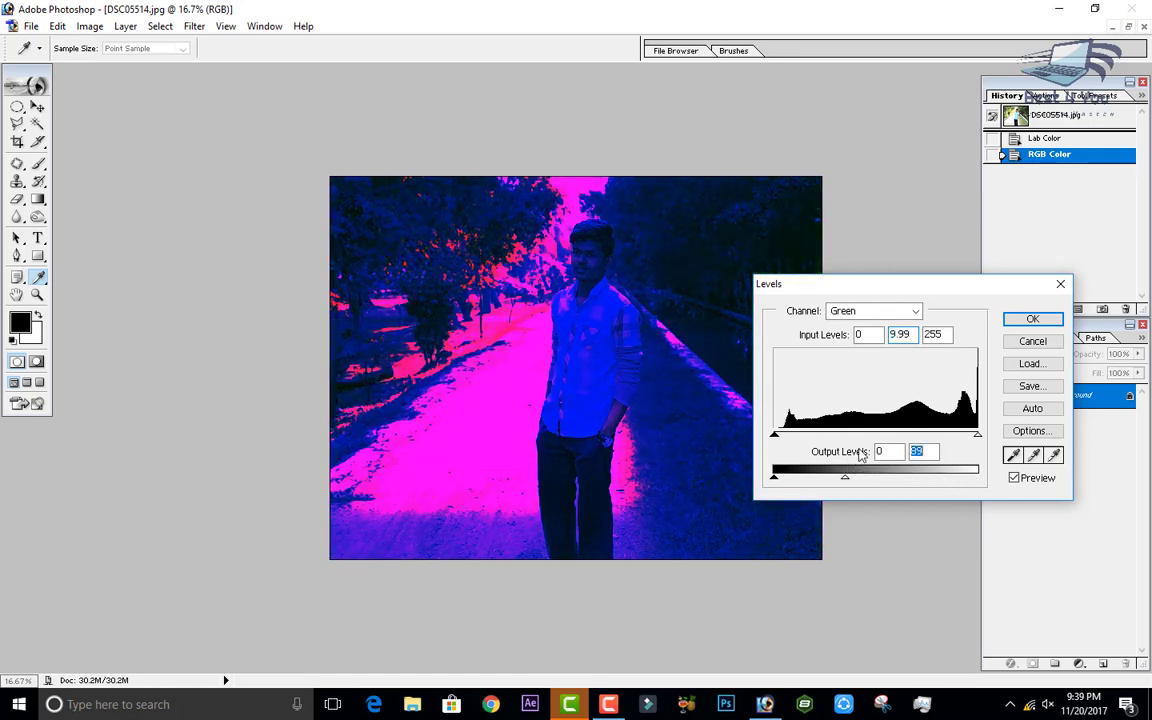
{"action": "left_click", "coordinate": [1024, 339]}
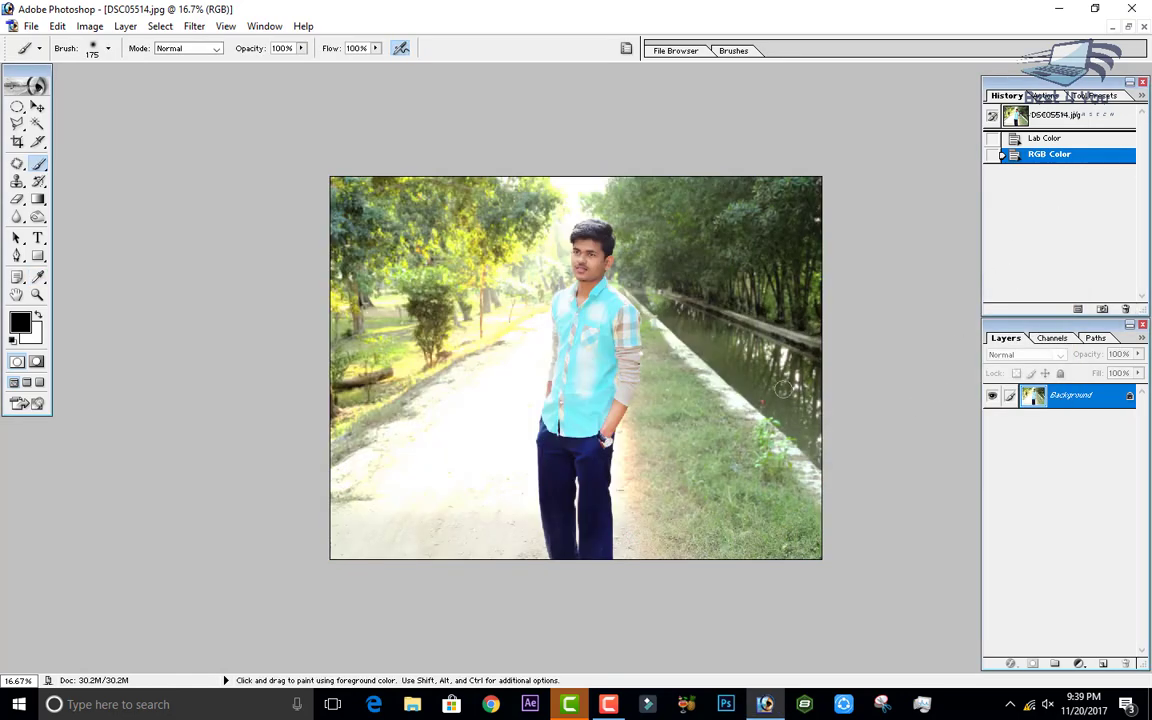
Try RGB output levels in Levels, with white at 157 and then fully inverted to 255 and 0, and cancel the adjustment.
{"action": "key", "text": "ctrl+l"}
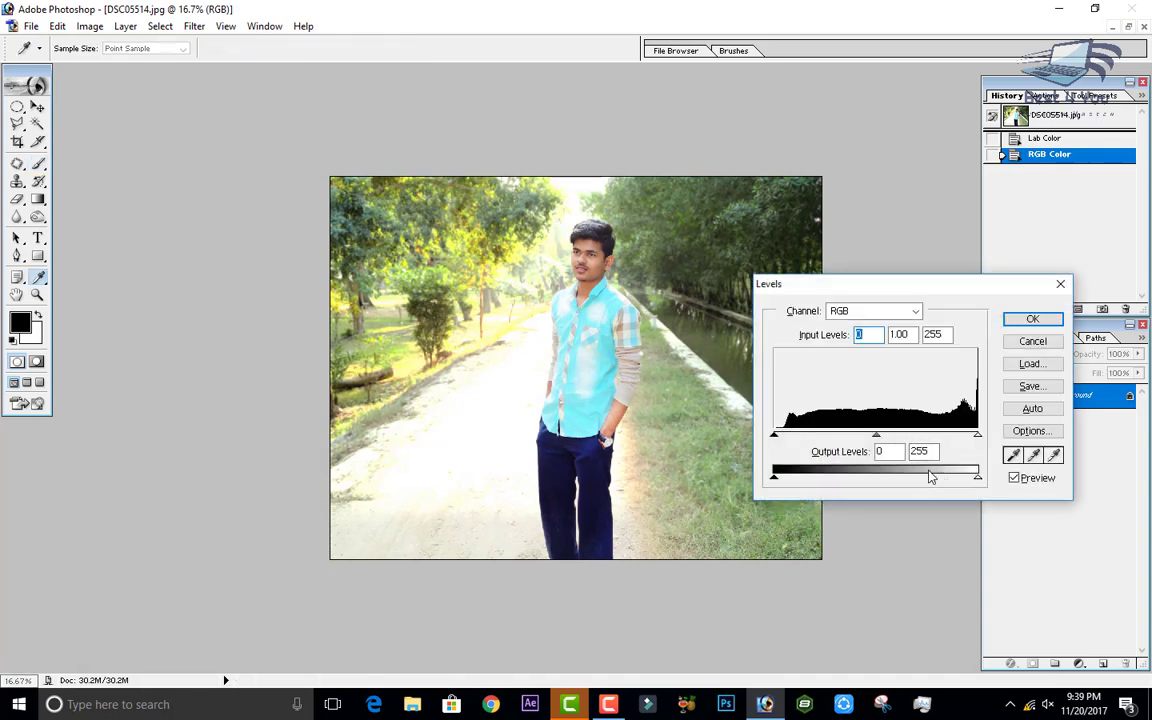
{"action": "left_click_drag", "start_coordinate": [980, 483], "coordinate": [899, 440]}
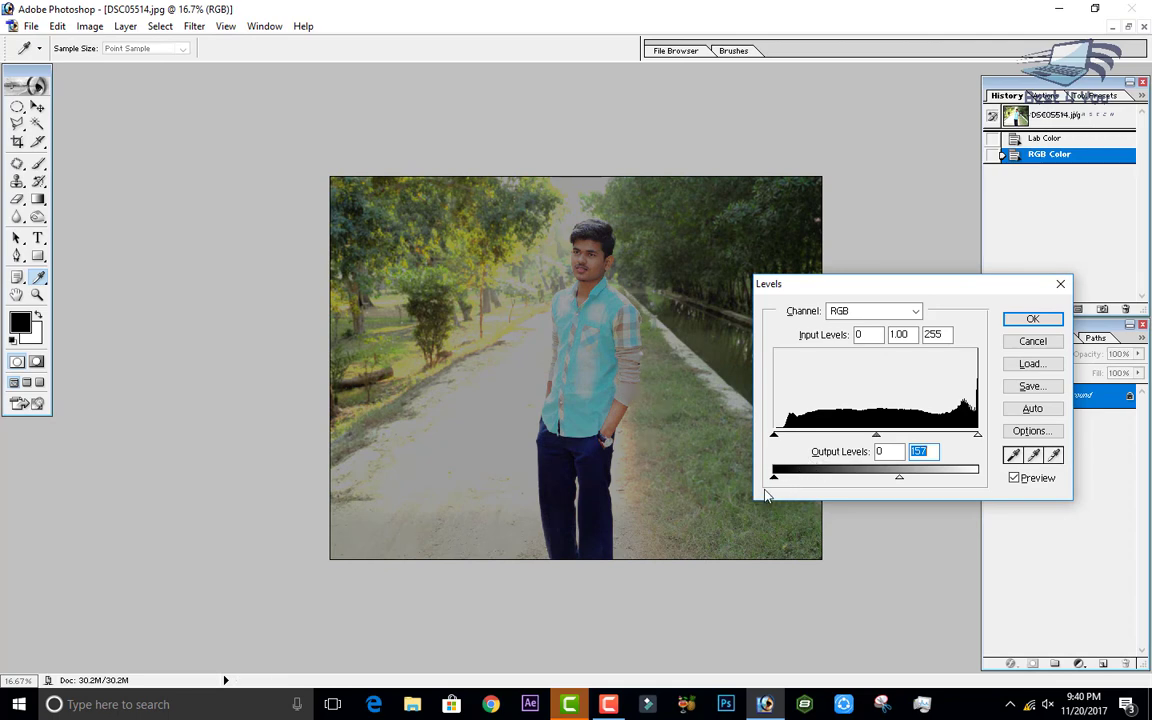
{"action": "left_click_drag", "start_coordinate": [775, 478], "coordinate": [980, 477]}
{"action": "left_click_drag", "start_coordinate": [899, 478], "coordinate": [712, 490]}
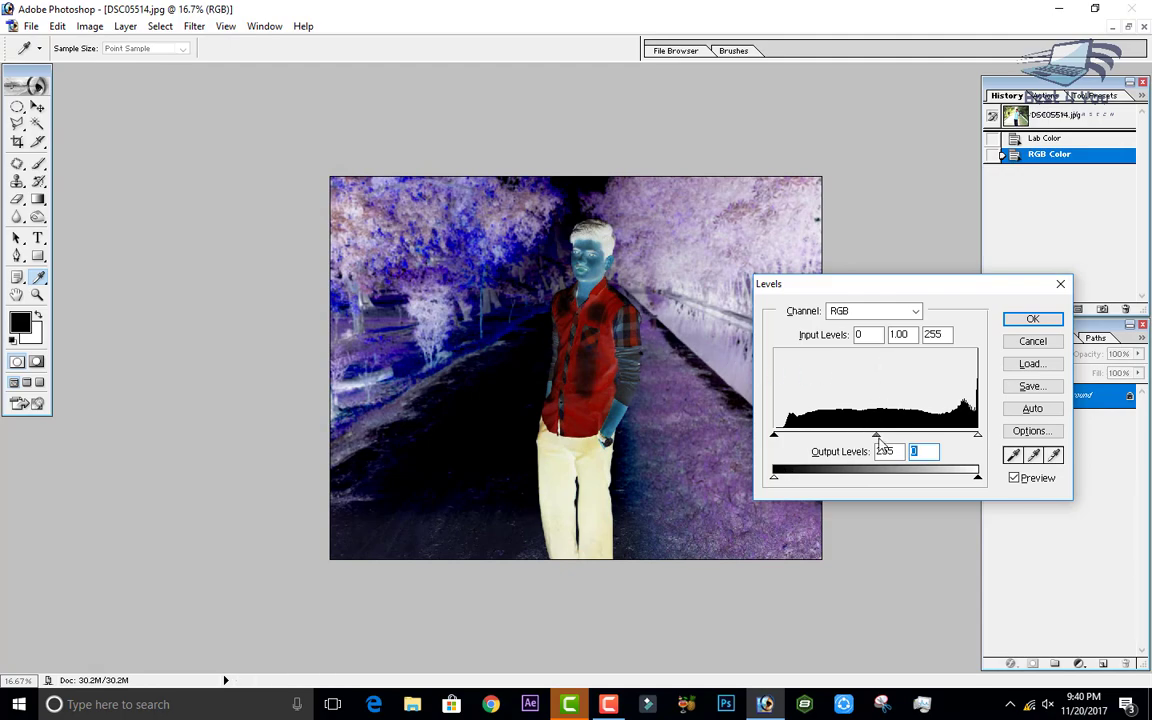
{"action": "mouse_move", "coordinate": [876, 434]}
{"action": "left_mouse_down"}
{"action": "mouse_move", "coordinate": [950, 433]}
{"action": "mouse_move", "coordinate": [875, 434]}
{"action": "mouse_move", "coordinate": [887, 434]}
{"action": "left_mouse_up"}
{"action": "left_click", "coordinate": [1033, 342]}
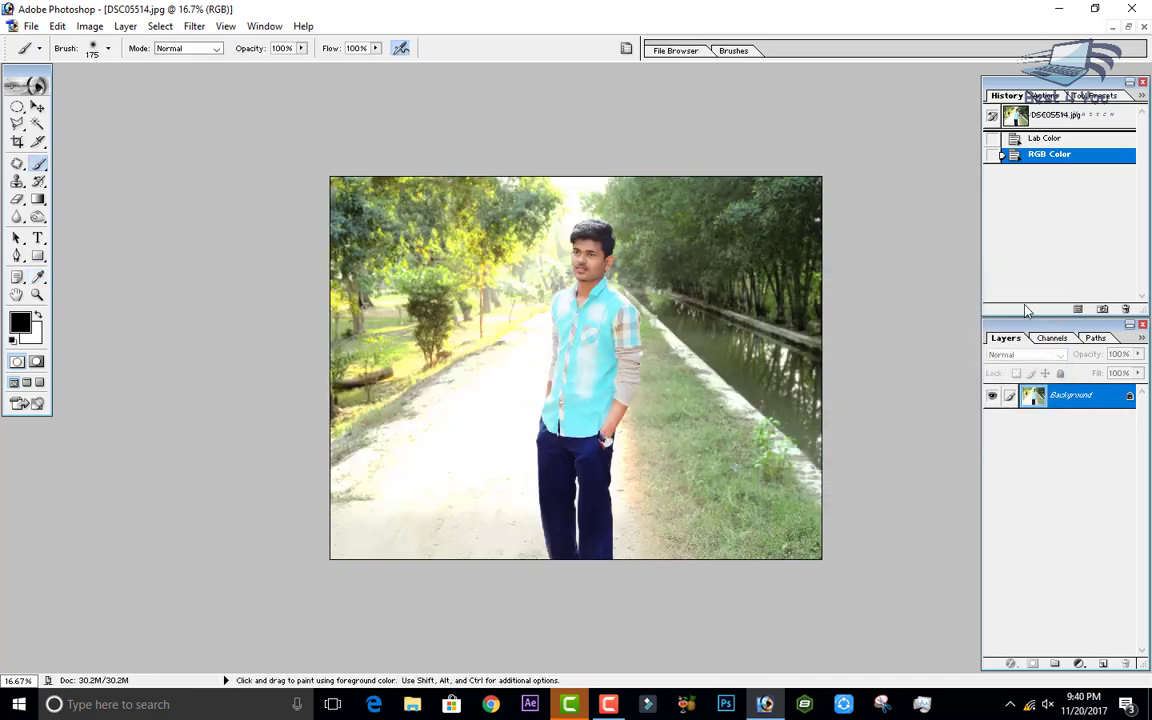
Apply Auto Levels to the photo.
{"action": "left_click", "coordinate": [57, 26]}
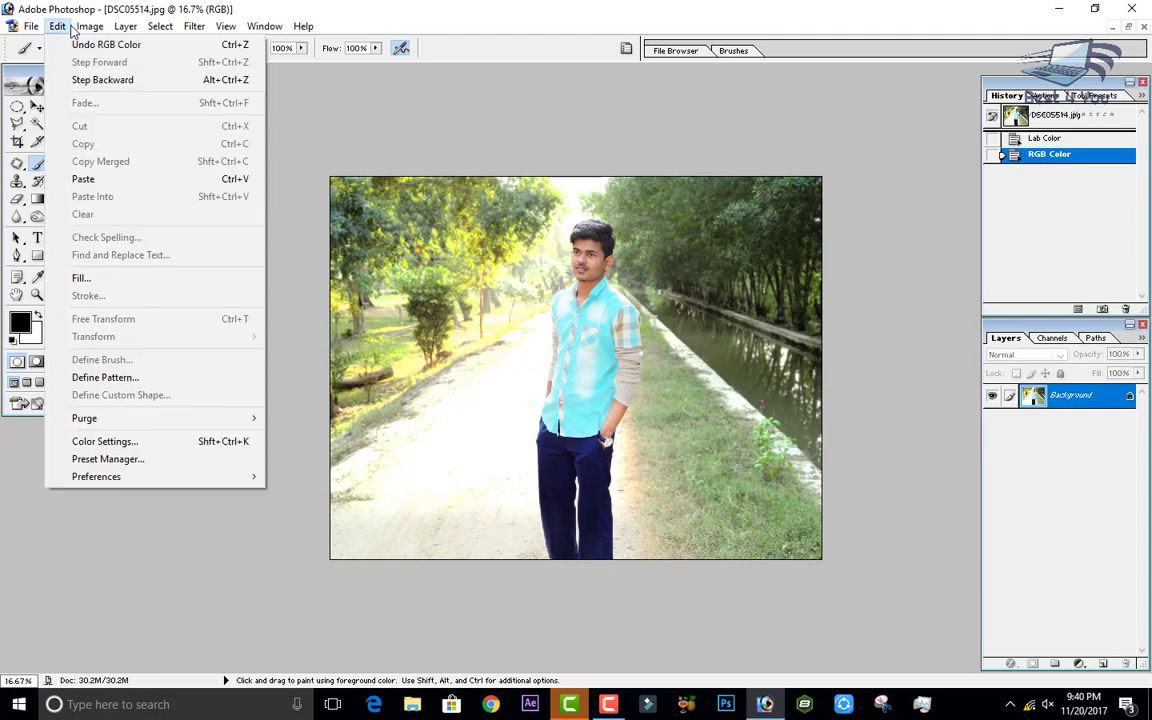
{"action": "mouse_move", "coordinate": [89, 26]}
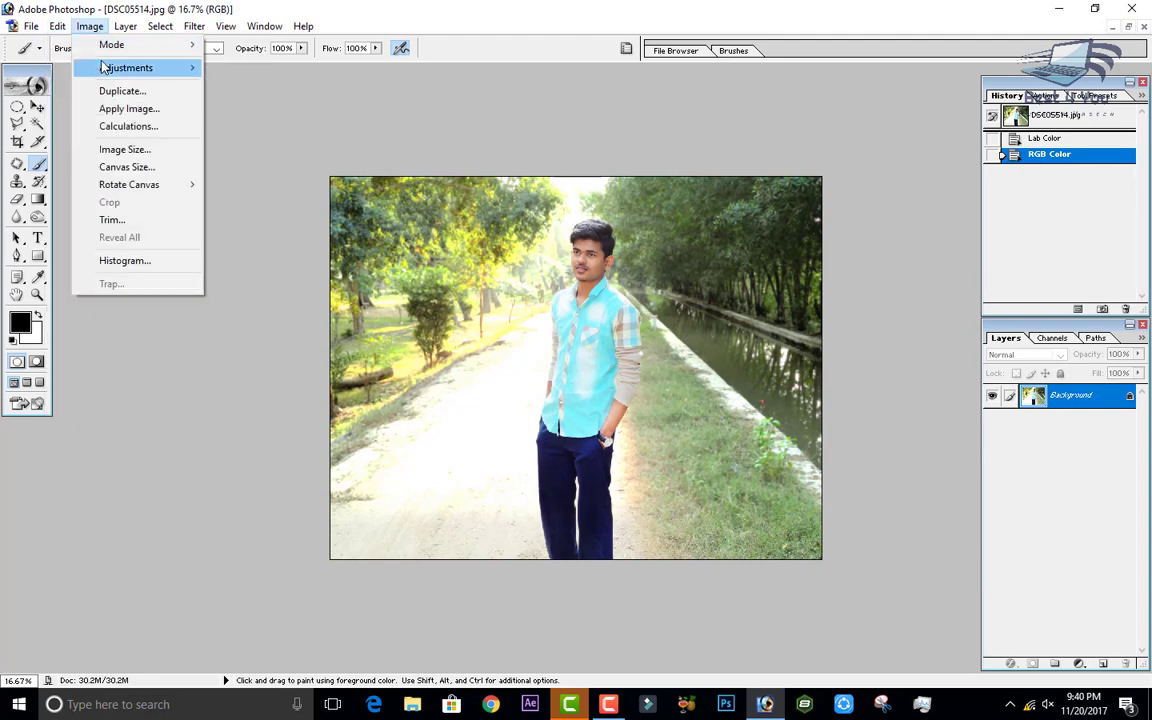
{"action": "mouse_move", "coordinate": [104, 67]}
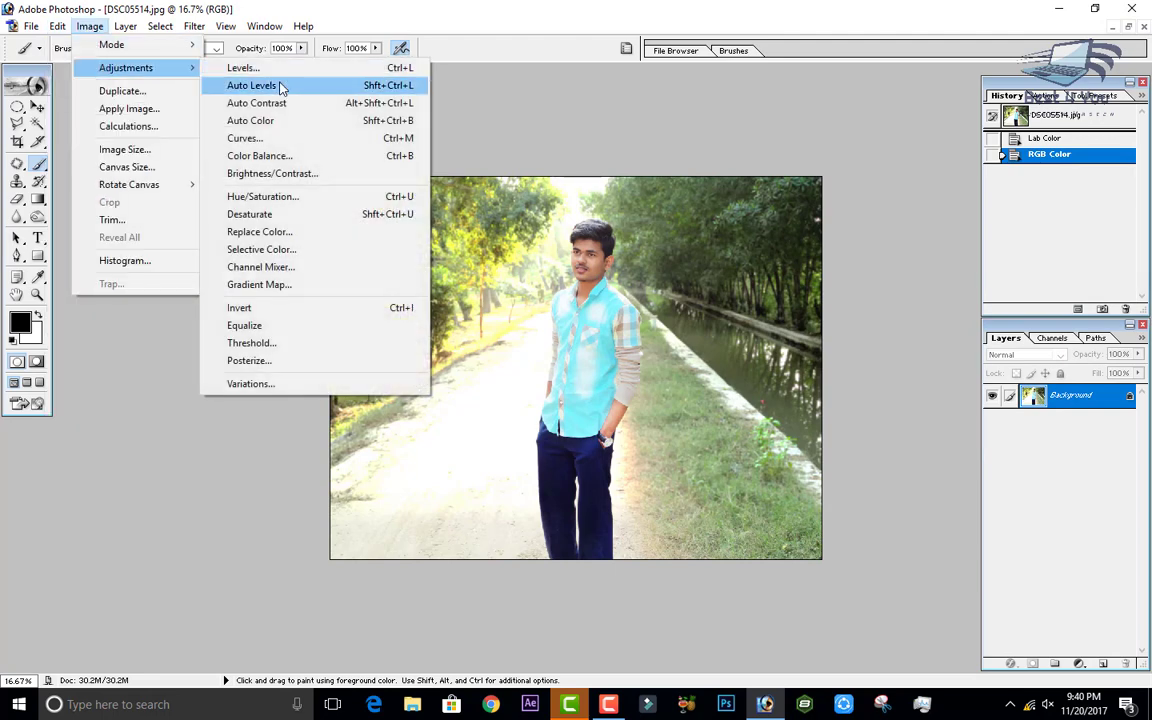
{"action": "left_click", "coordinate": [281, 89]}
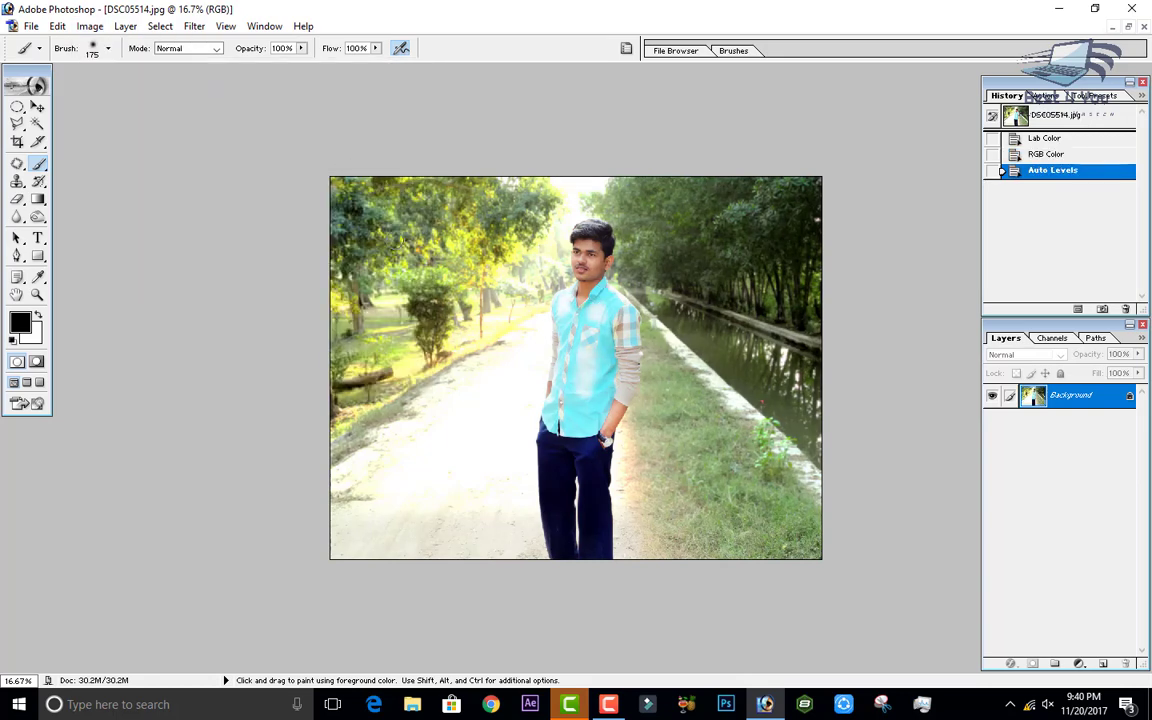
Compare the photo before and after Auto Levels by switching history states, ending on the Auto Levels state.
{"action": "left_click", "coordinate": [92, 27]}
{"action": "left_click", "coordinate": [314, 126]}
{"action": "left_click", "coordinate": [1085, 160]}
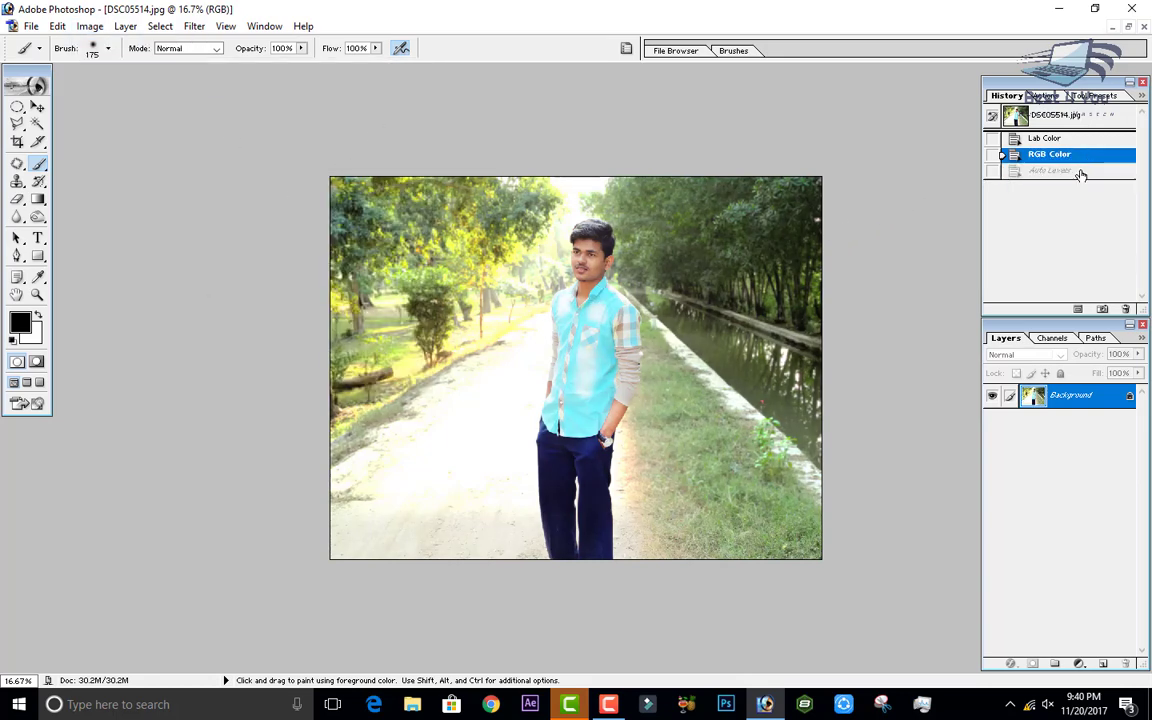
{"action": "left_click", "coordinate": [1081, 172]}
Apply Auto Contrast to the photo and compare it with the previous history state, keeping the Auto Contrast state.
{"action": "left_click", "coordinate": [90, 26]}
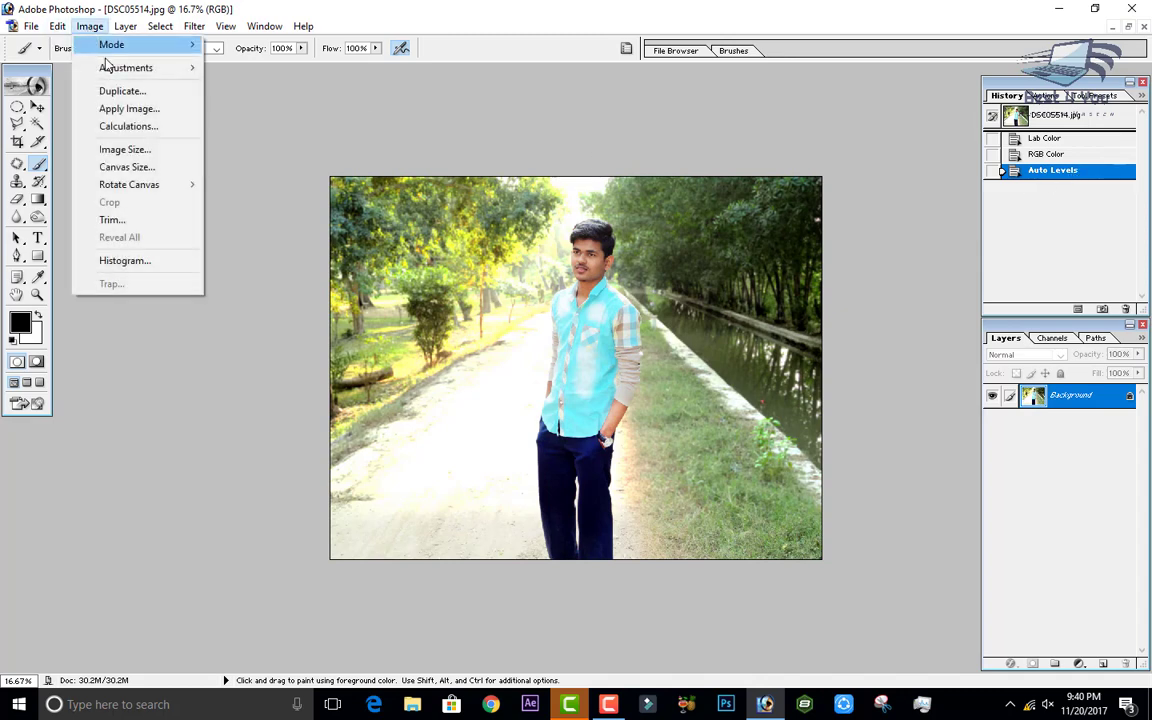
{"action": "mouse_move", "coordinate": [128, 70]}
{"action": "left_click", "coordinate": [277, 108]}
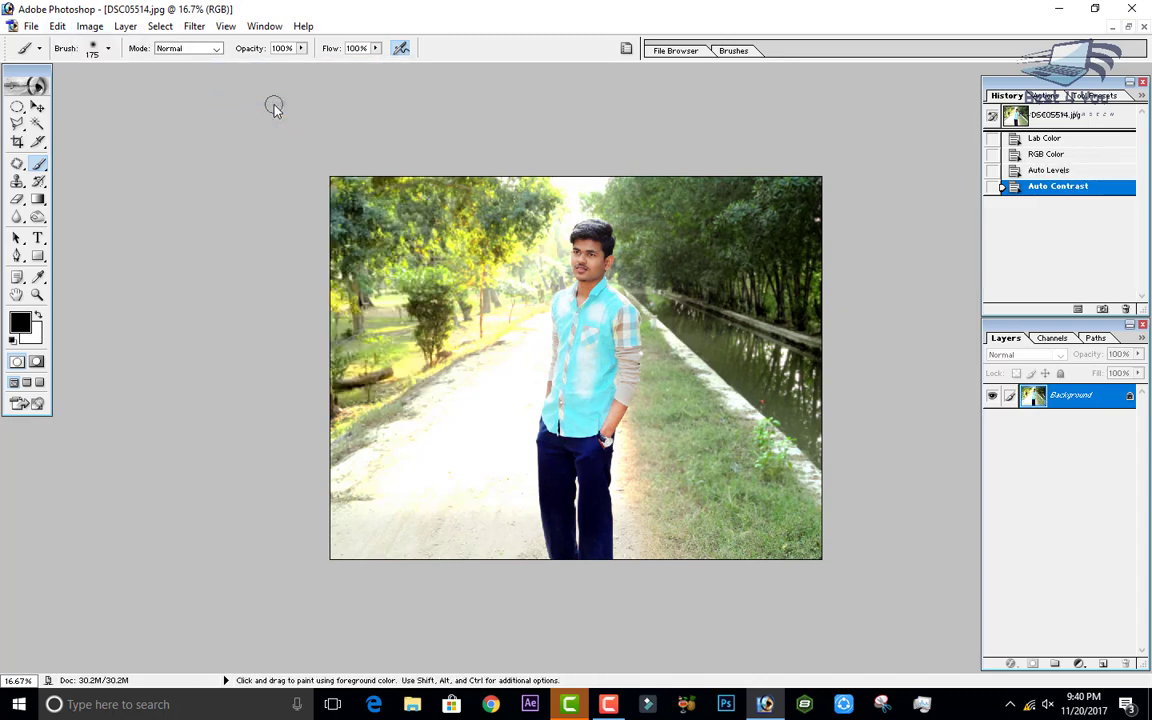
{"action": "left_click", "coordinate": [1050, 176]}
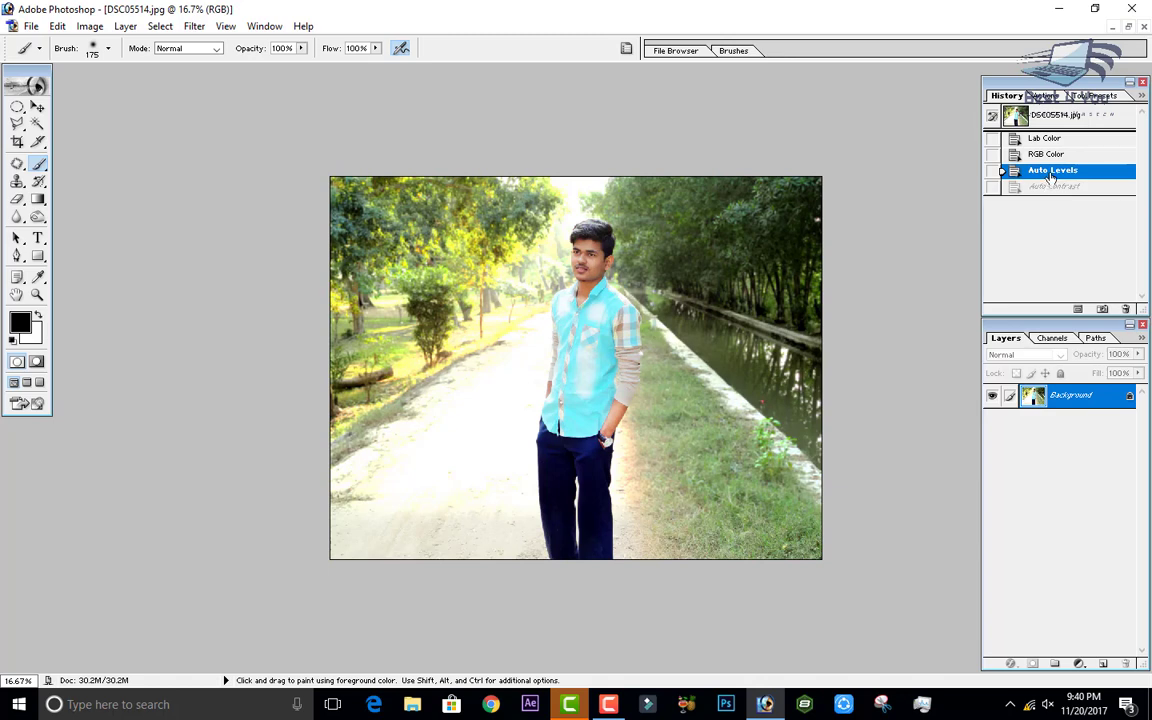
{"action": "left_click", "coordinate": [1045, 188]}
Try Auto Color on the photo, compare it with the Auto Contrast history state, and return to the Auto Contrast state.
{"action": "left_click", "coordinate": [90, 26]}
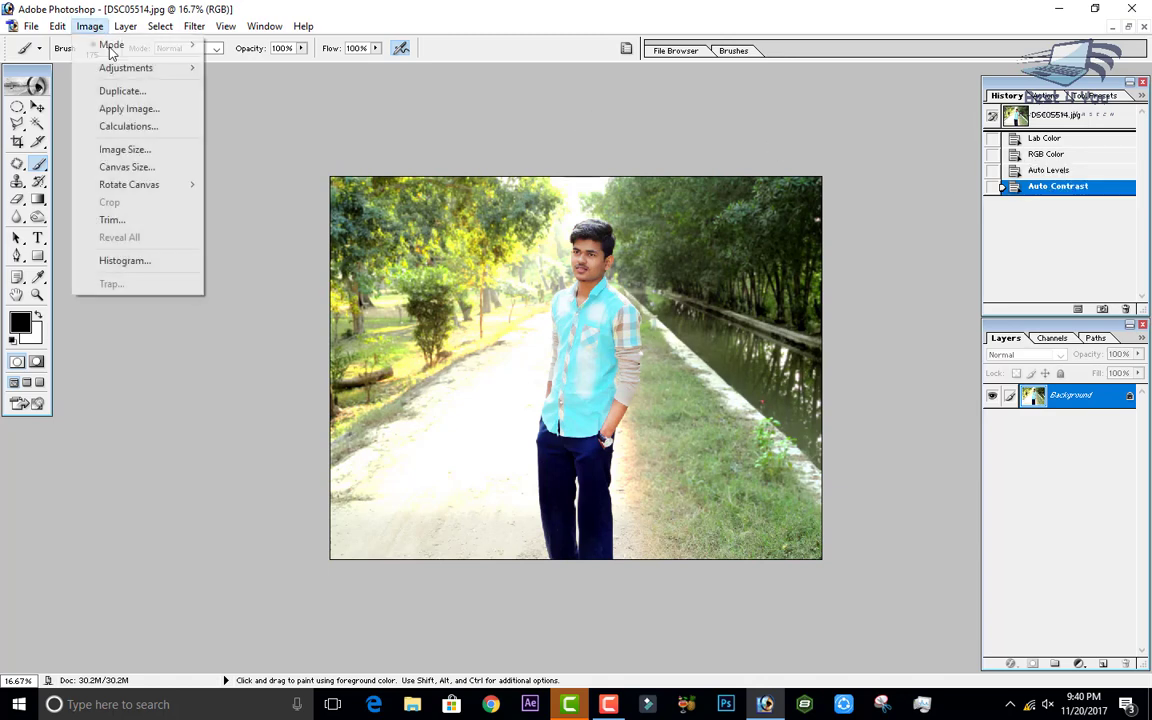
{"action": "mouse_move", "coordinate": [126, 68]}
{"action": "left_click", "coordinate": [340, 121]}
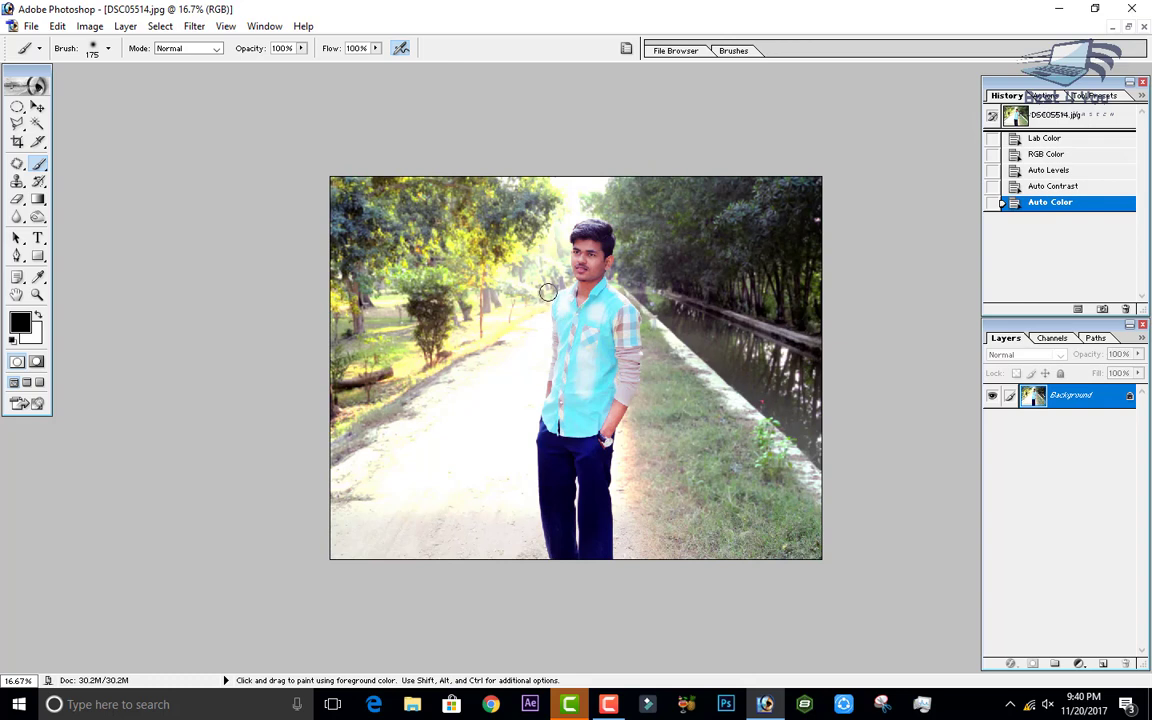
{"action": "left_click", "coordinate": [1046, 188]}
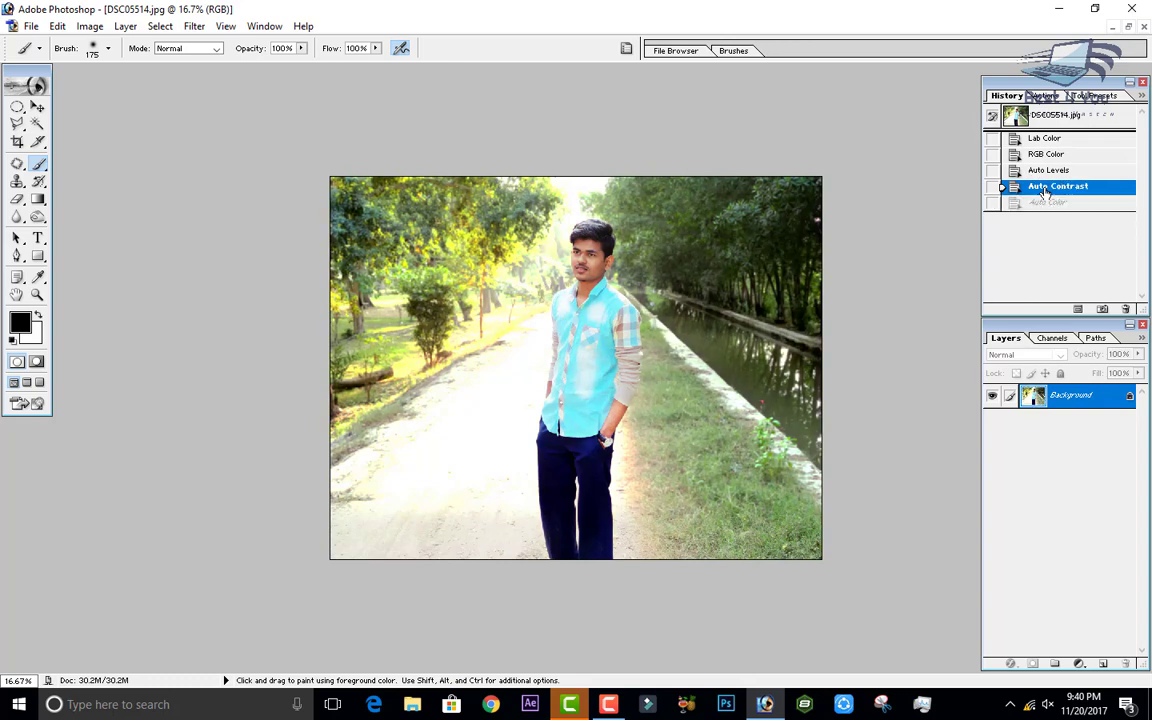
{"action": "left_click", "coordinate": [1046, 210]}
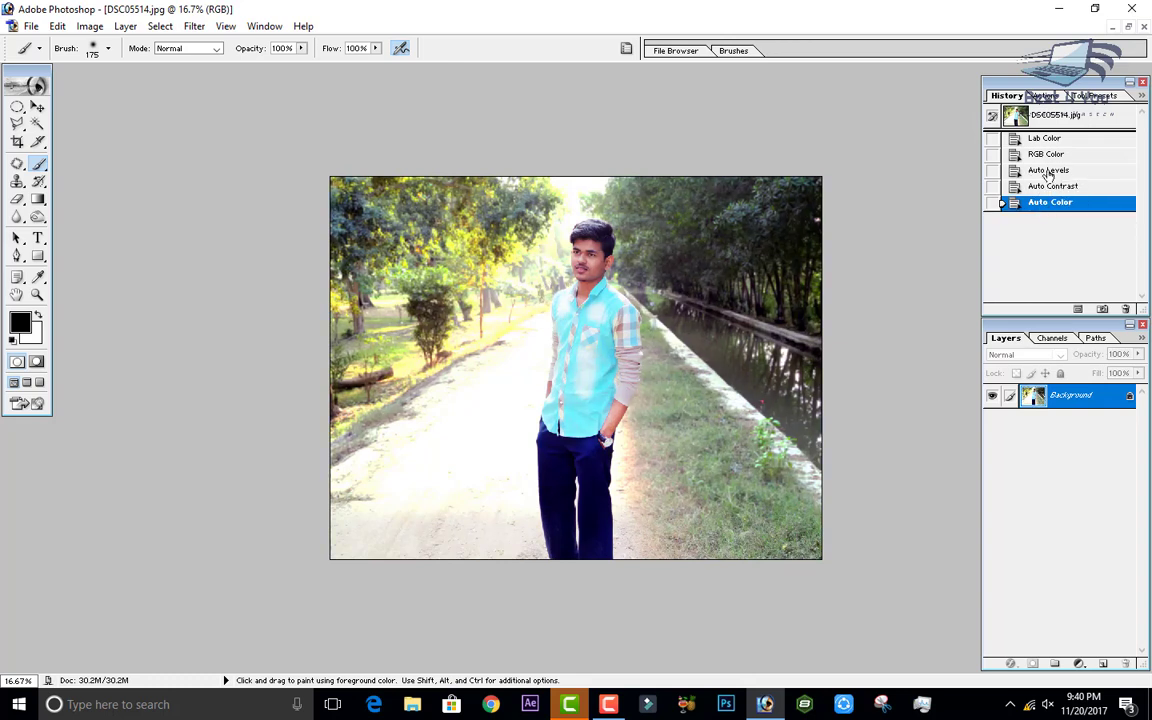
{"action": "left_click", "coordinate": [1043, 188]}
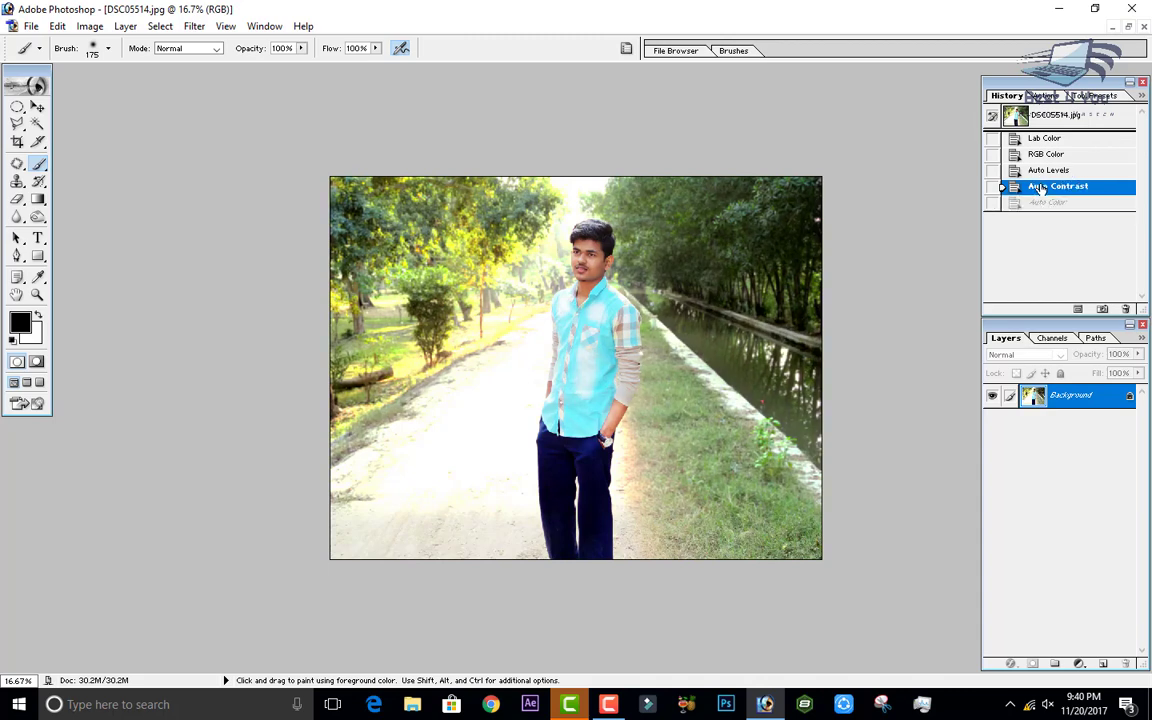
Try a Curves adjustment on the RGB channel, raising the shadows to input 61, output 98 and pulling down the midtones, and cancel it.
{"action": "left_click", "coordinate": [89, 26]}
{"action": "mouse_move", "coordinate": [124, 68]}
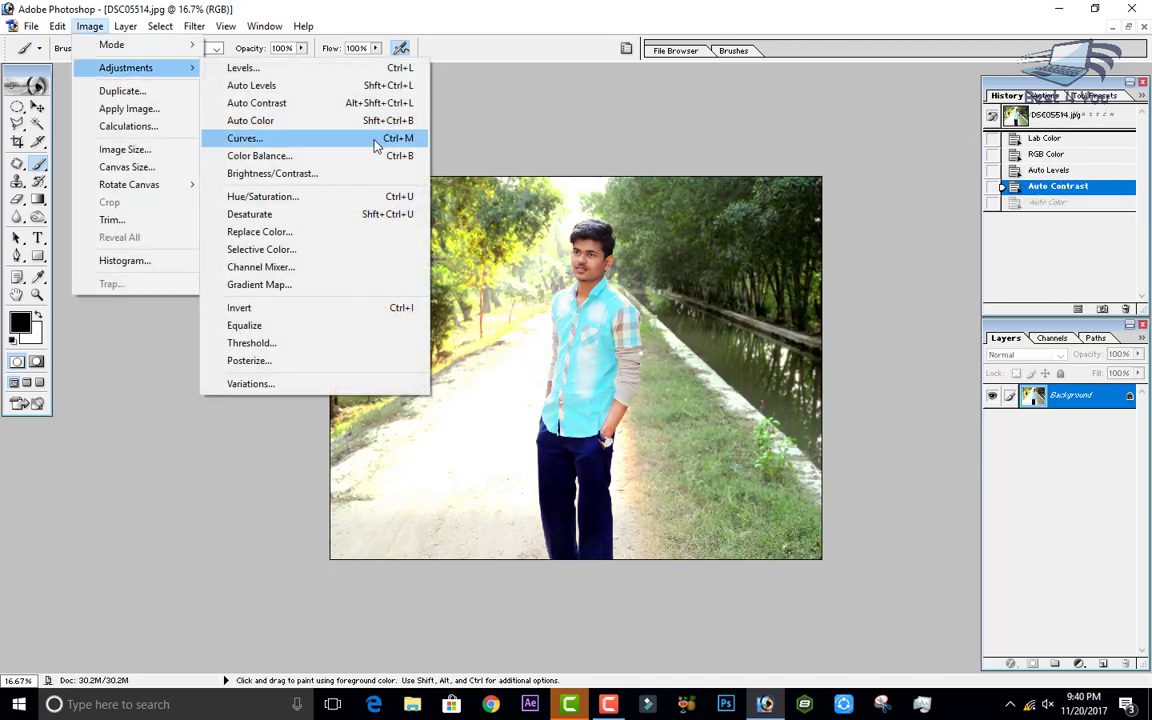
{"action": "left_click", "coordinate": [376, 145]}
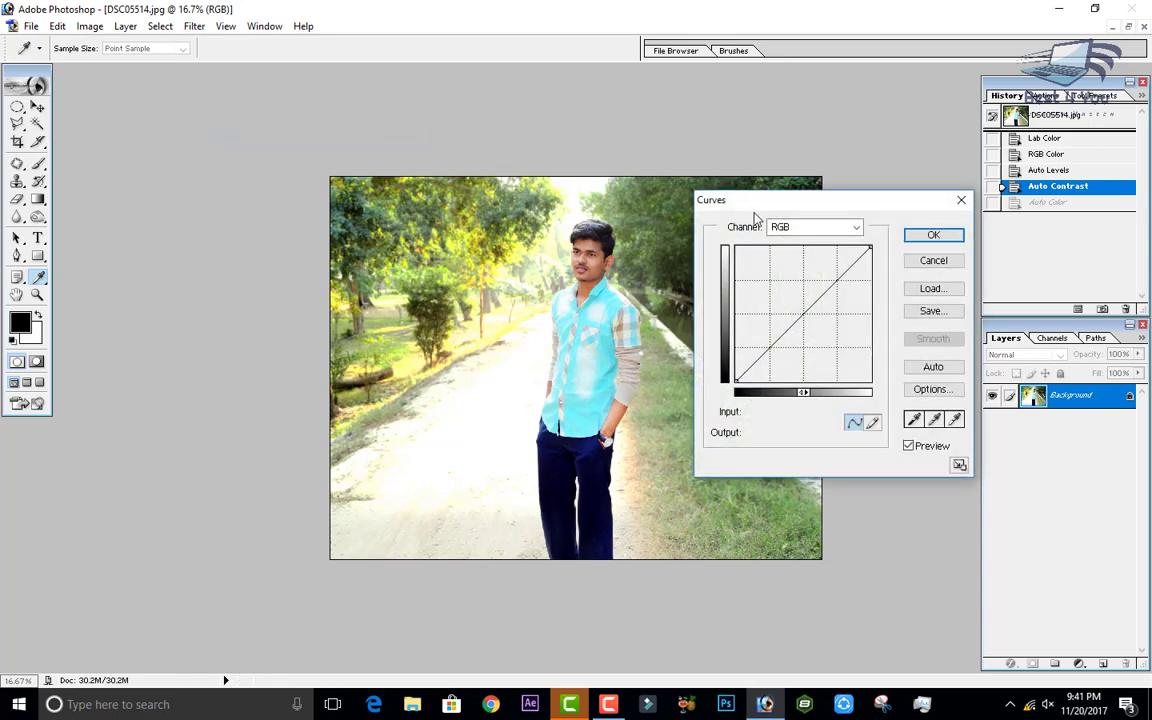
{"action": "left_click_drag", "start_coordinate": [784, 207], "coordinate": [818, 192]}
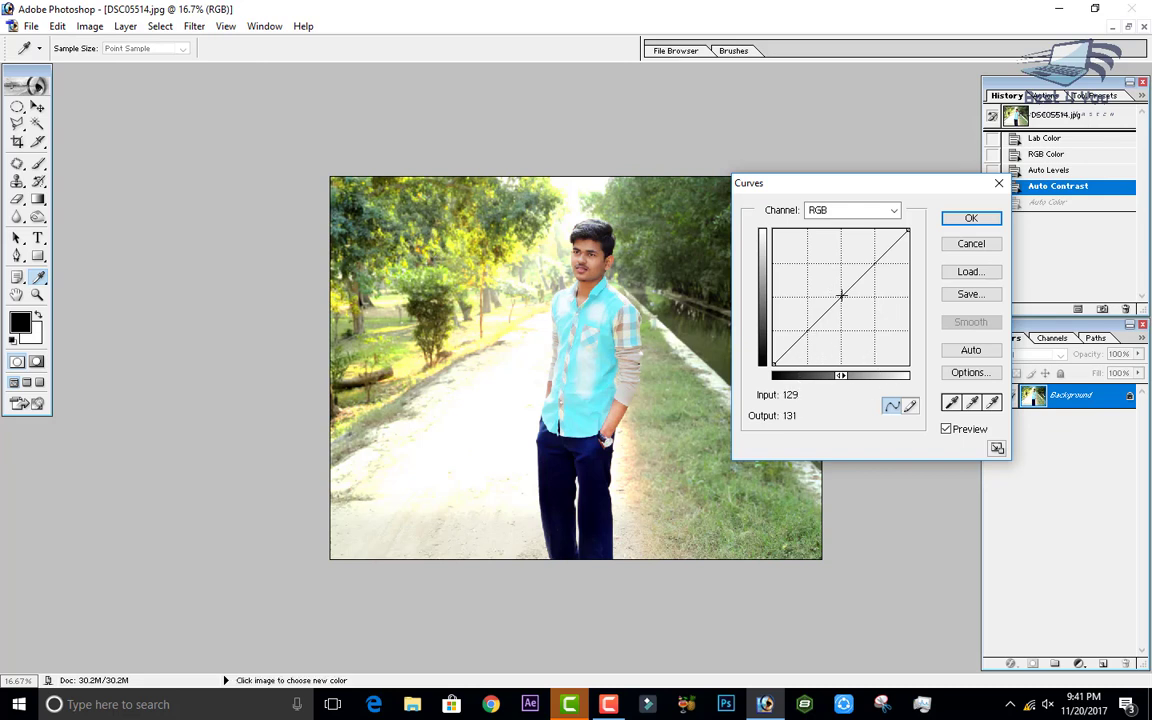
{"action": "left_click_drag", "start_coordinate": [842, 295], "coordinate": [808, 309]}
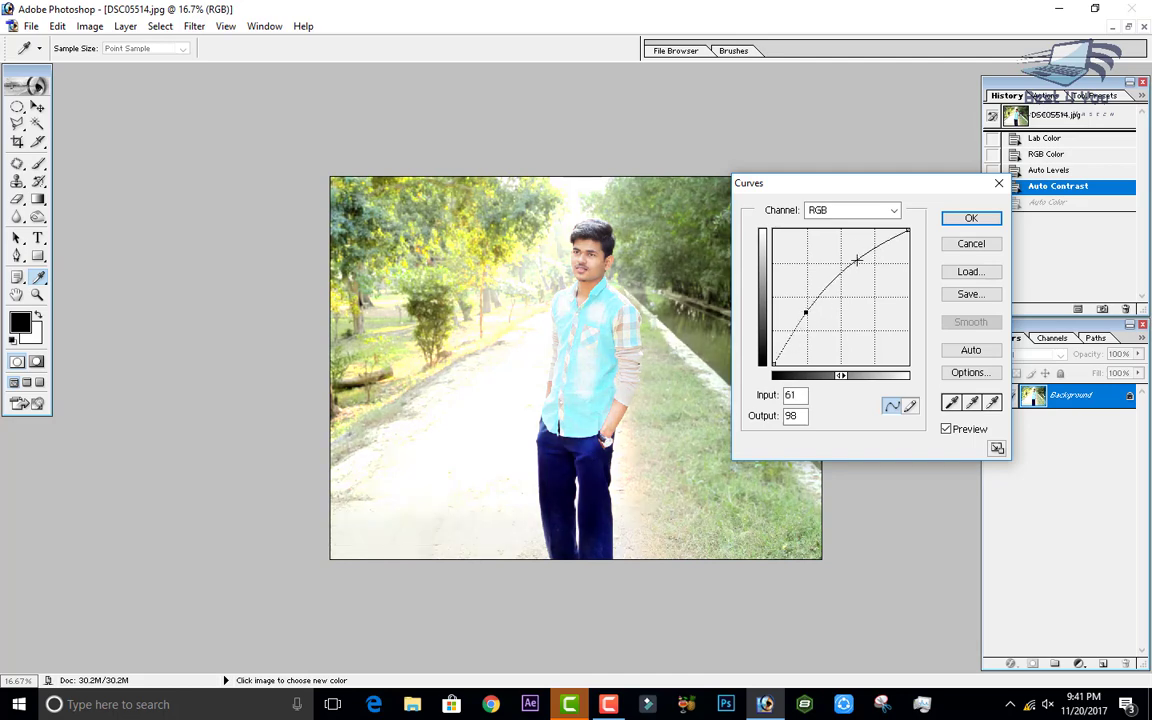
{"action": "left_click_drag", "start_coordinate": [857, 260], "coordinate": [852, 320]}
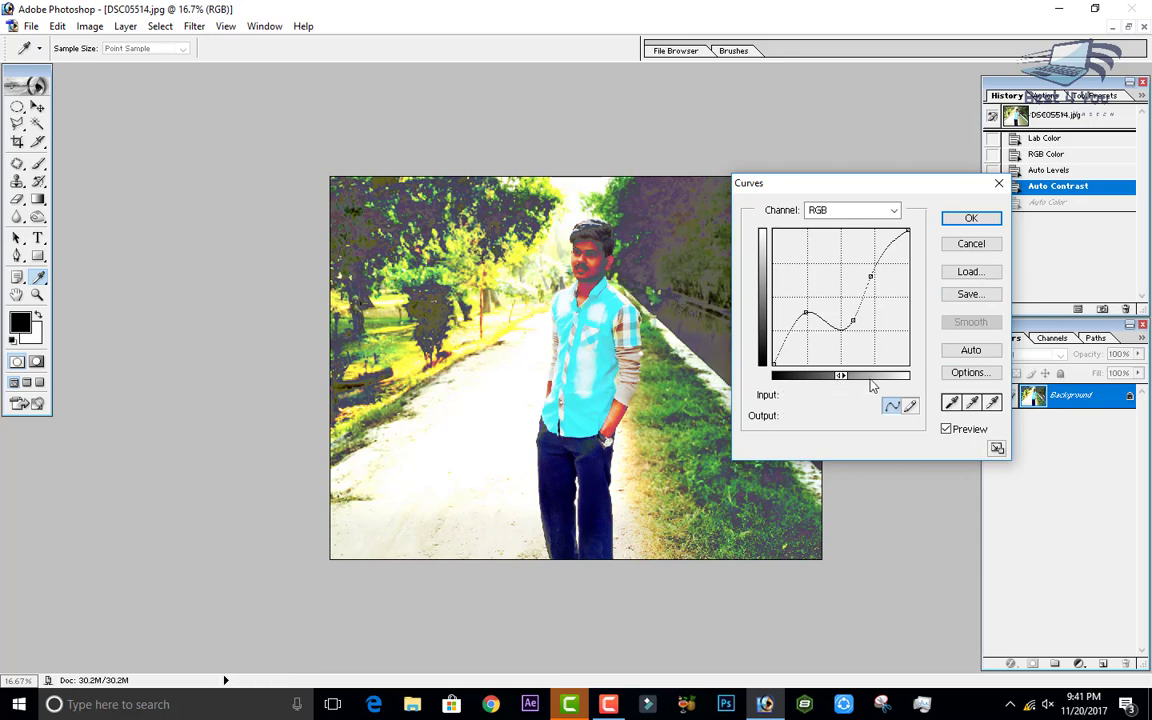
{"action": "left_click", "coordinate": [970, 246]}
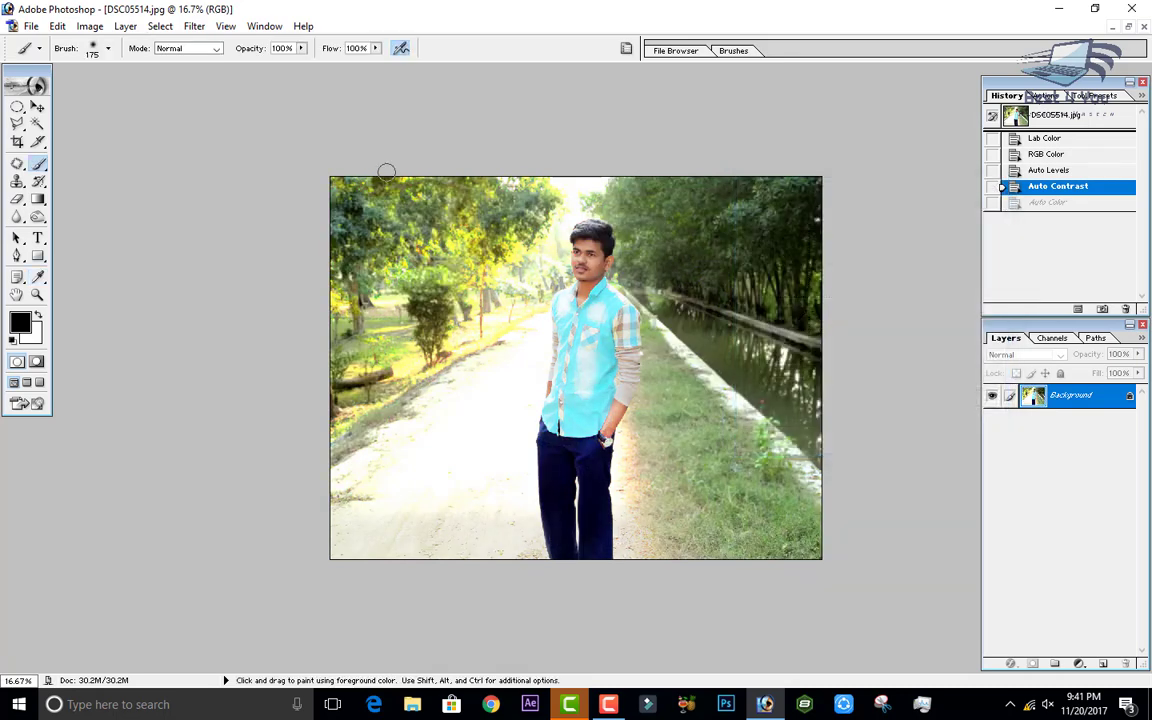
{"action": "key", "text": "ctrl"}
Reshape the RGB curve in a new Curves adjustment with points at input 169, output 184 and input 150, output 114.
{"action": "left_click", "coordinate": [90, 26]}
{"action": "mouse_move", "coordinate": [110, 67]}
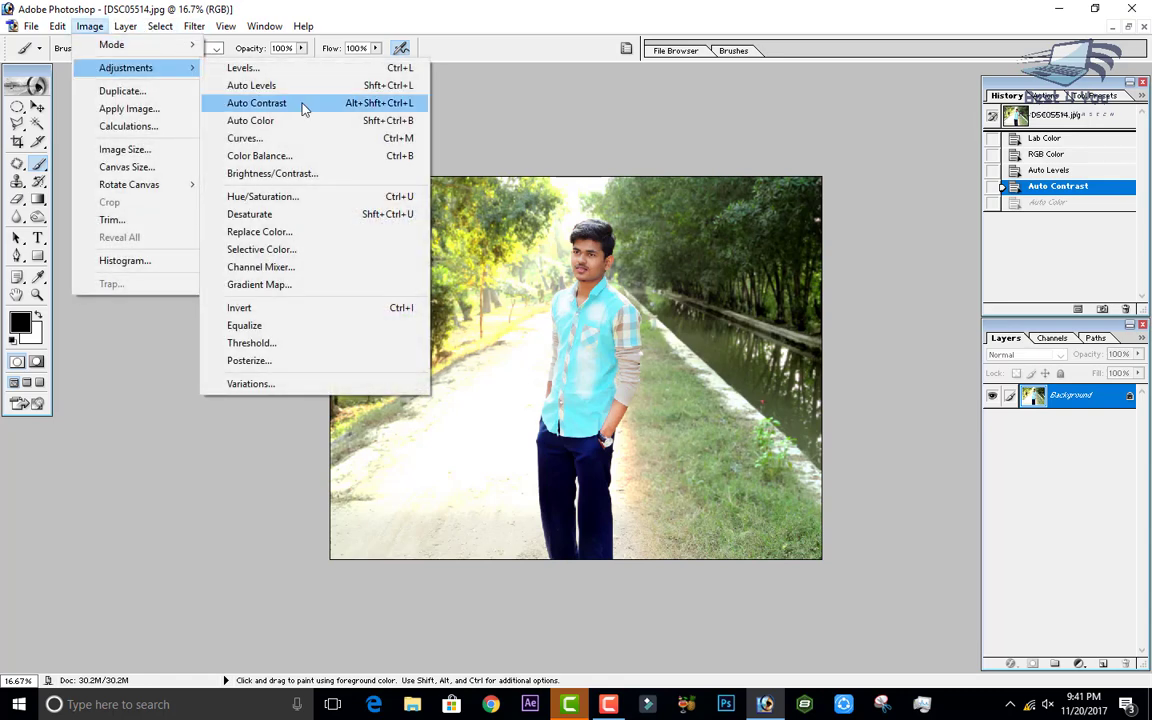
{"action": "left_click", "coordinate": [296, 136]}
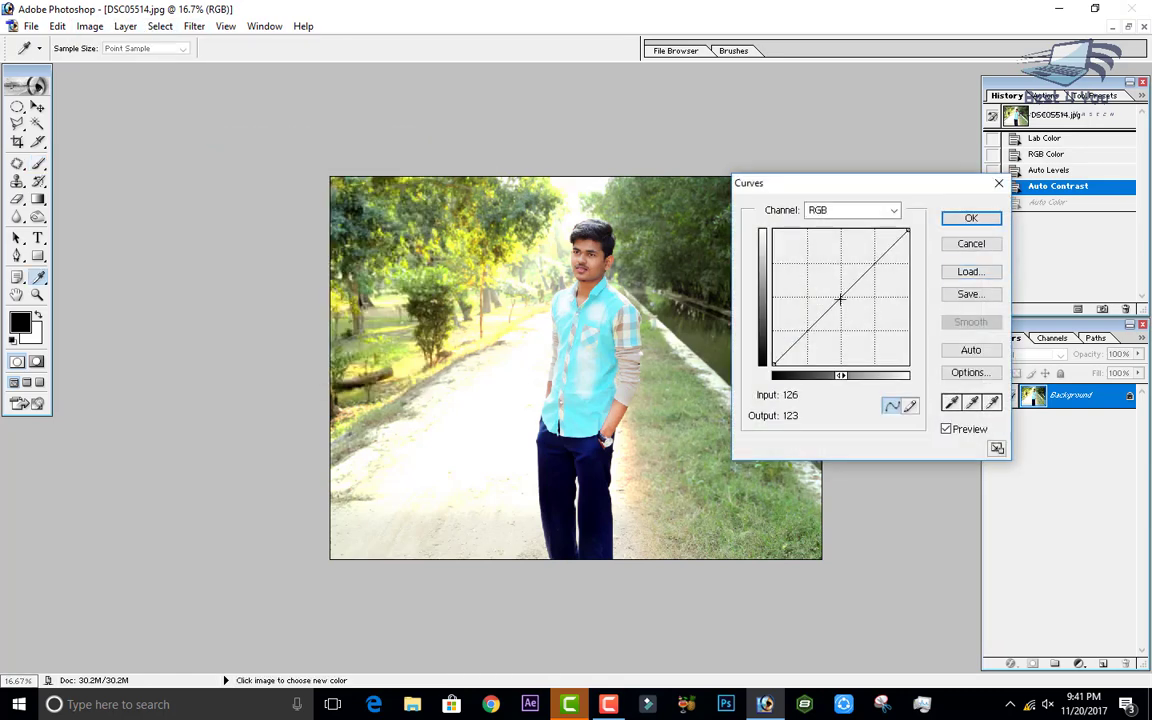
{"action": "left_click_drag", "start_coordinate": [840, 299], "coordinate": [862, 267]}
{"action": "left_click", "coordinate": [873, 267]}
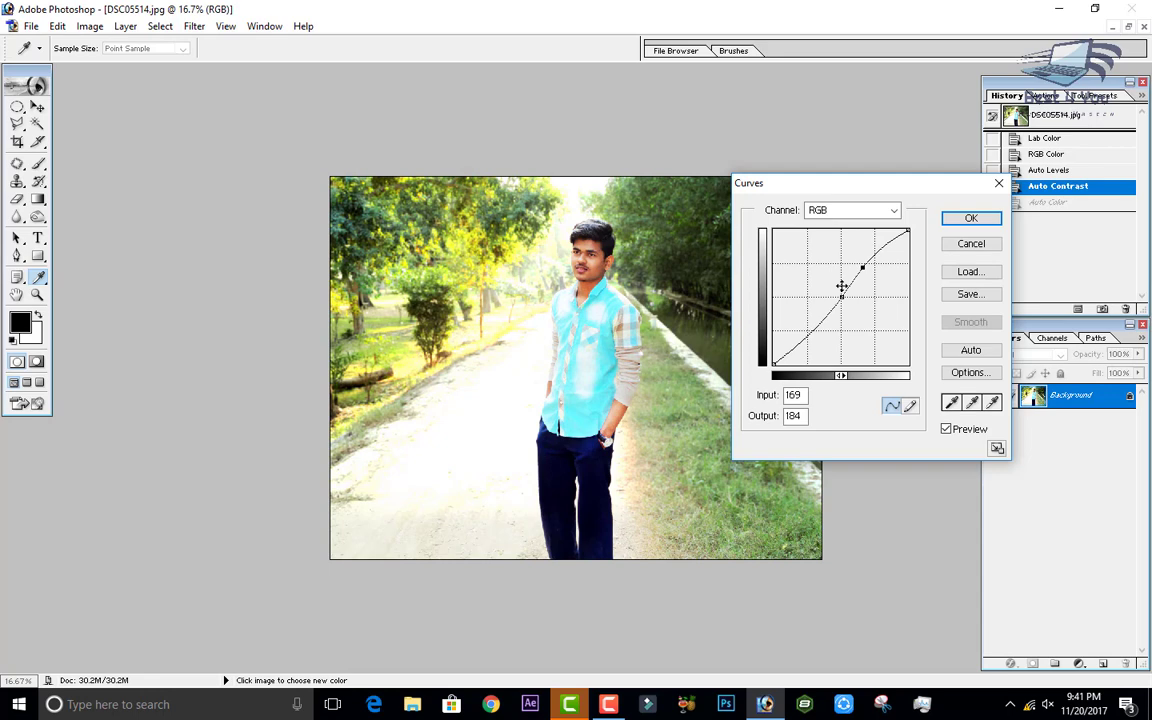
{"action": "left_click", "coordinate": [820, 336]}
{"action": "left_click_drag", "start_coordinate": [821, 335], "coordinate": [852, 303]}
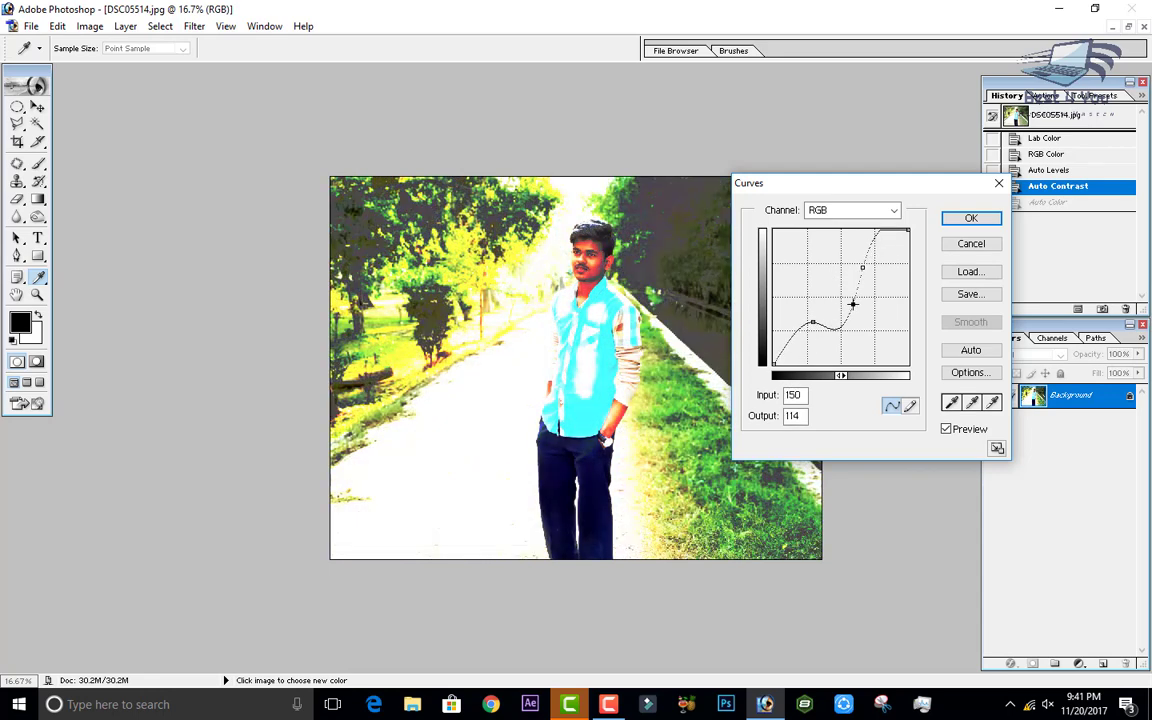
Try lowering the Red channel curve to input 151, output 91, and cancel the Curves adjustment.
{"action": "left_click", "coordinate": [856, 212]}
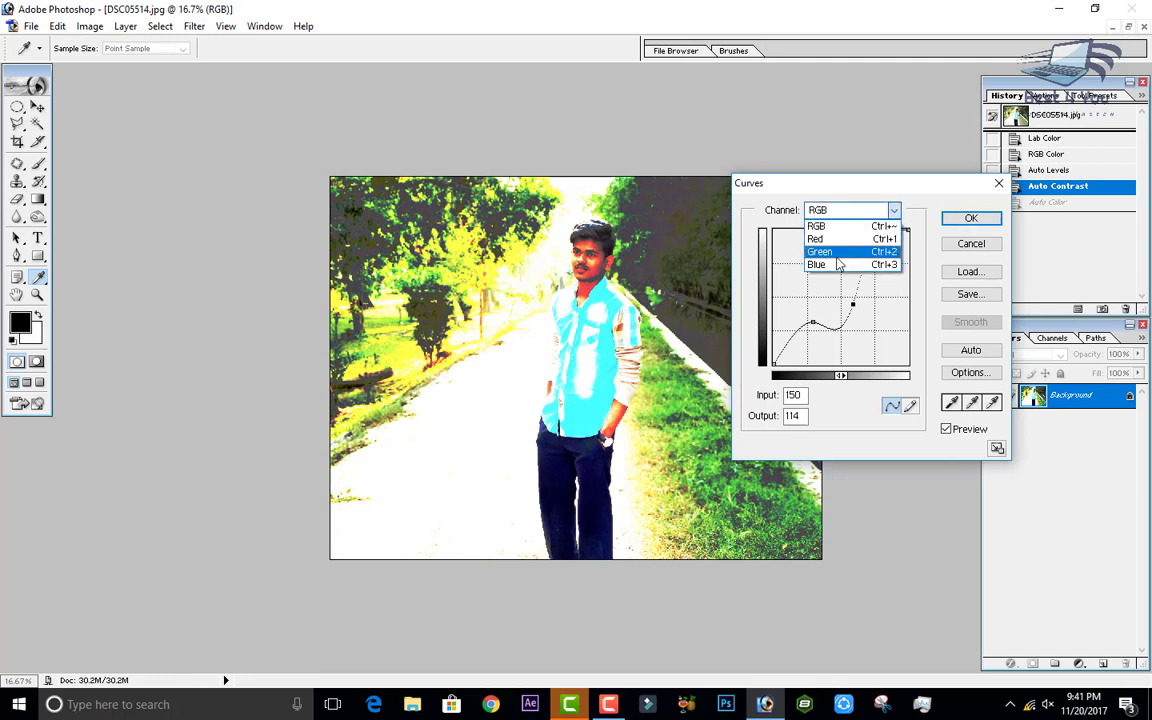
{"action": "left_click", "coordinate": [818, 239]}
{"action": "left_click_drag", "start_coordinate": [846, 291], "coordinate": [852, 316]}
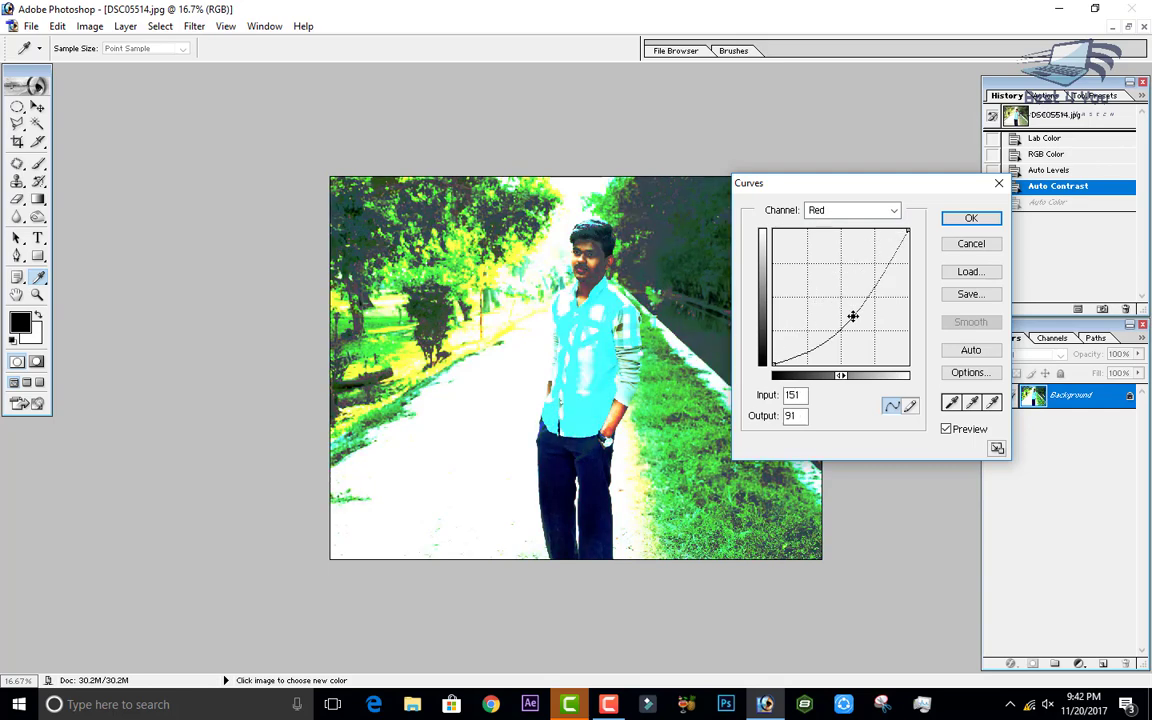
{"action": "left_click", "coordinate": [893, 210]}
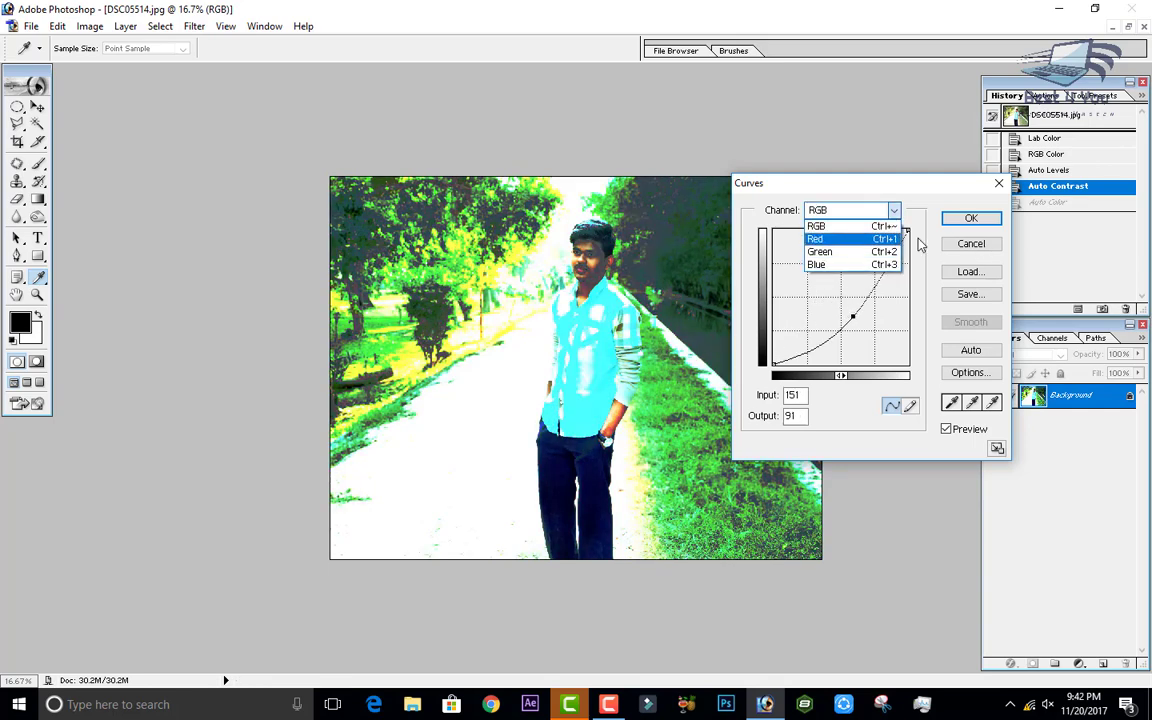
{"action": "left_click", "coordinate": [923, 198]}
{"action": "left_click", "coordinate": [866, 209]}
{"action": "left_click", "coordinate": [961, 247]}
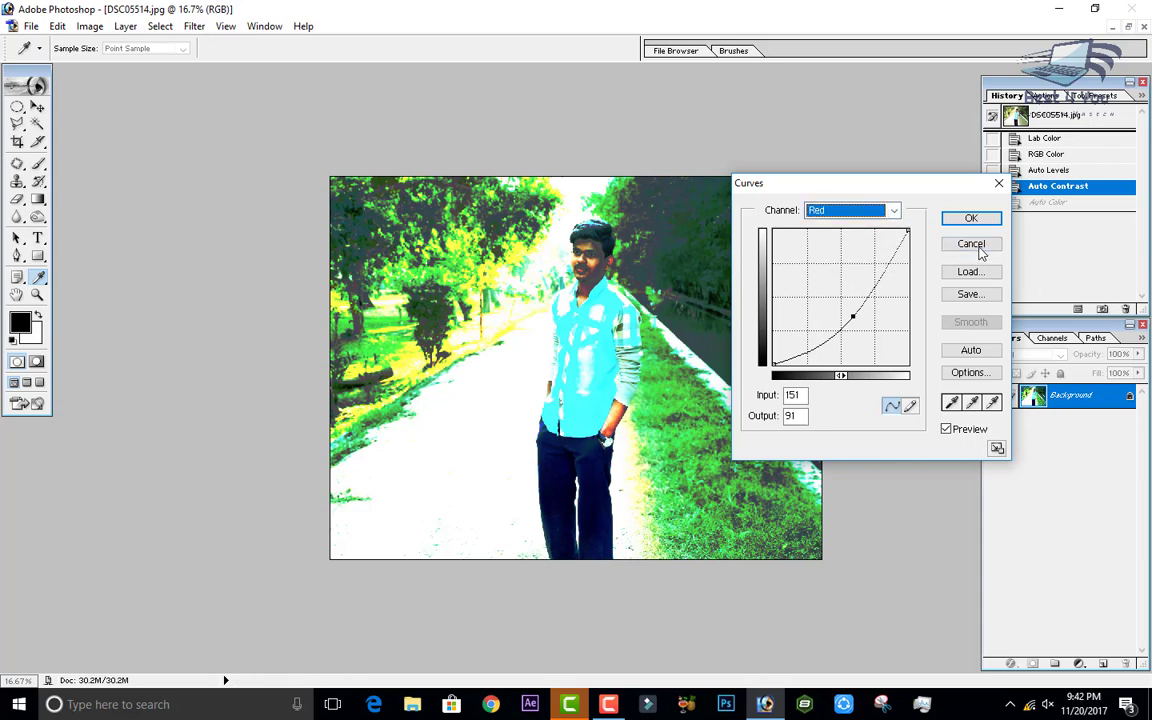
{"action": "left_click", "coordinate": [970, 244]}
{"action": "key", "text": "b"}
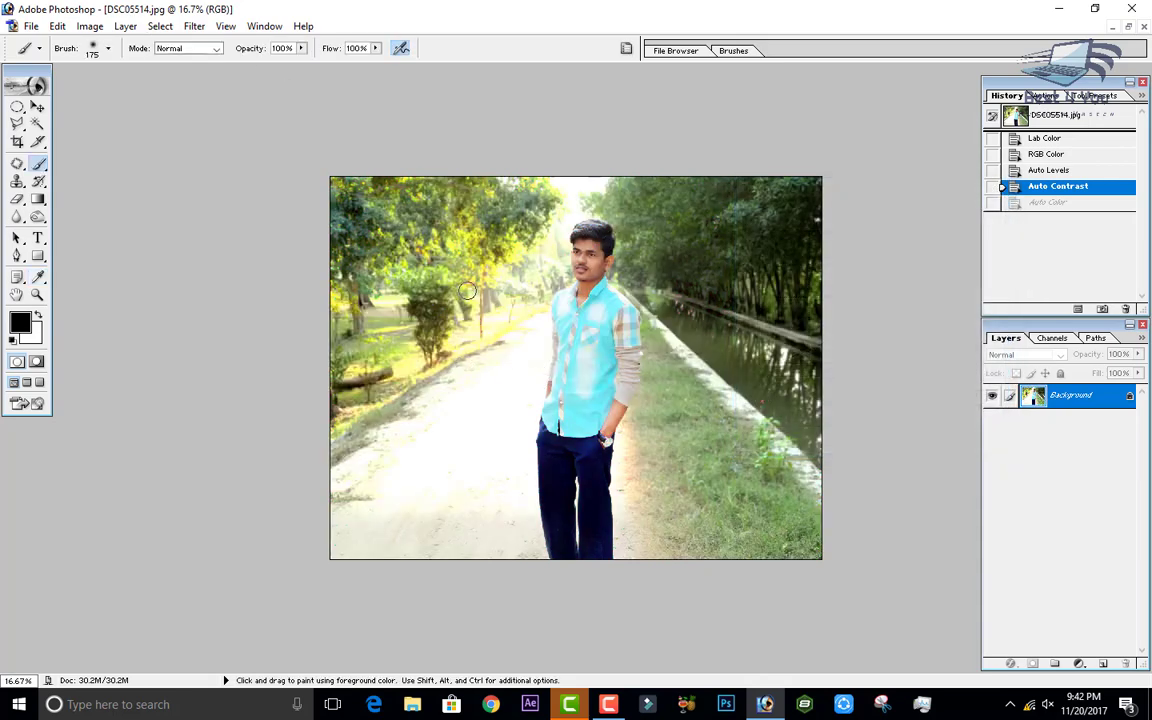
Set the midtones colour levels to -24, -15 and -47 in a Color Balance adjustment.
{"action": "left_click", "coordinate": [192, 28]}
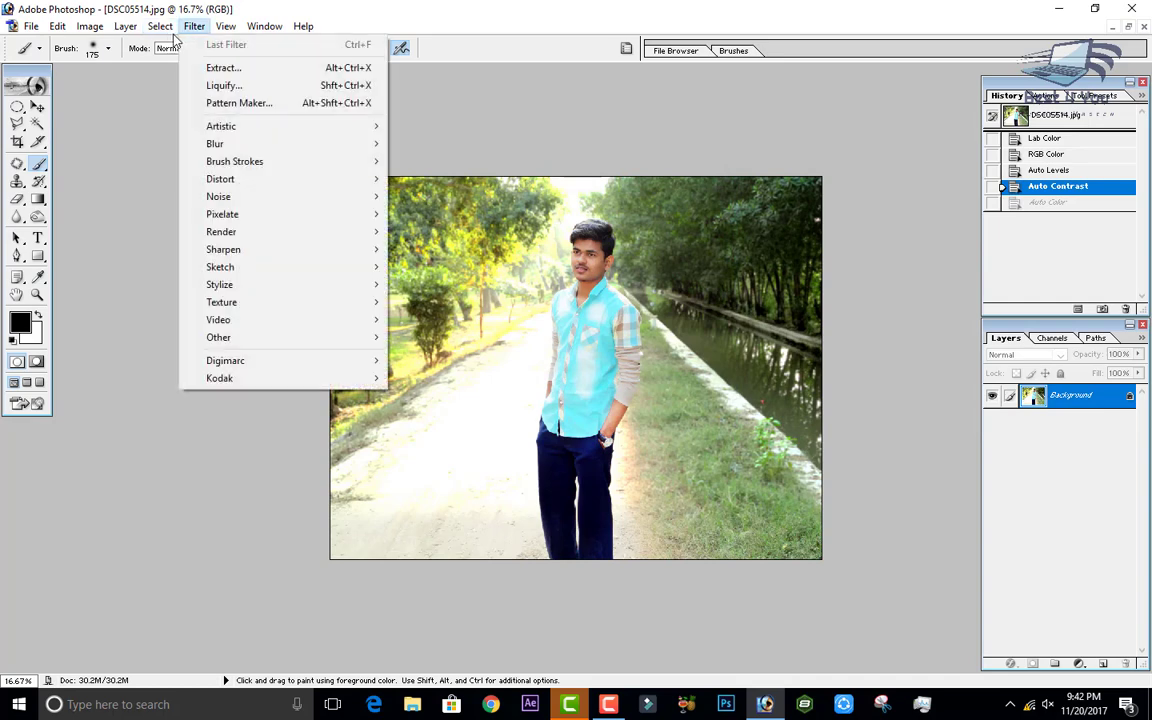
{"action": "mouse_move", "coordinate": [125, 27]}
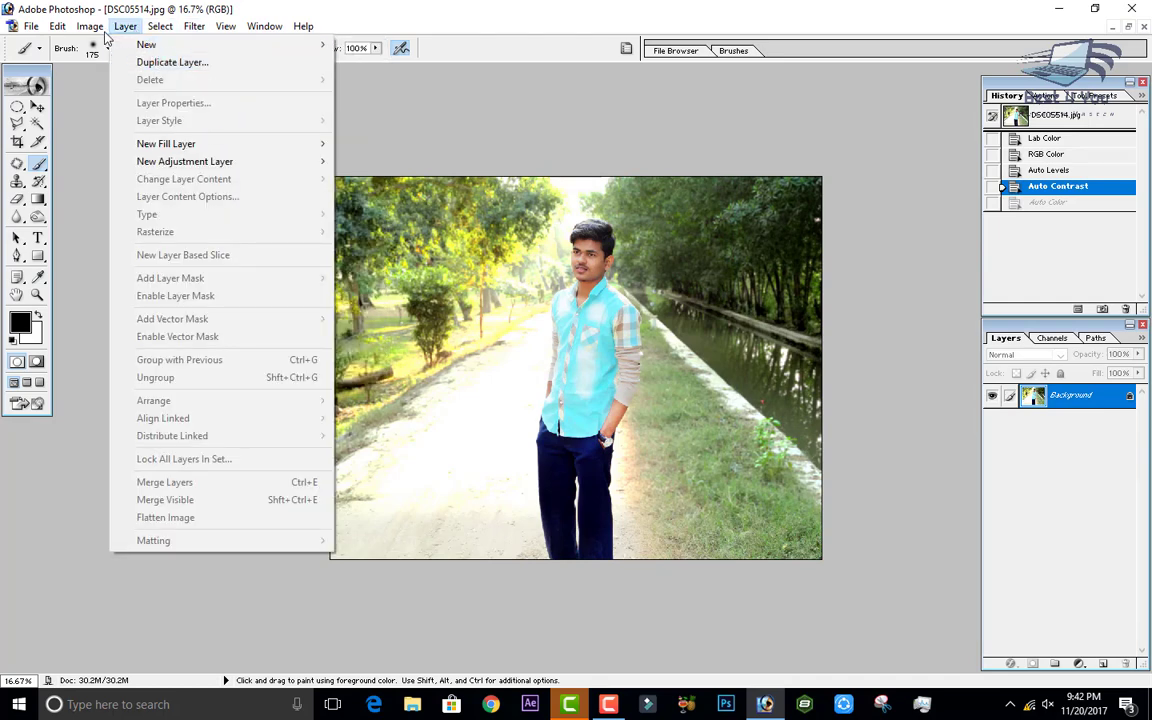
{"action": "mouse_move", "coordinate": [111, 67]}
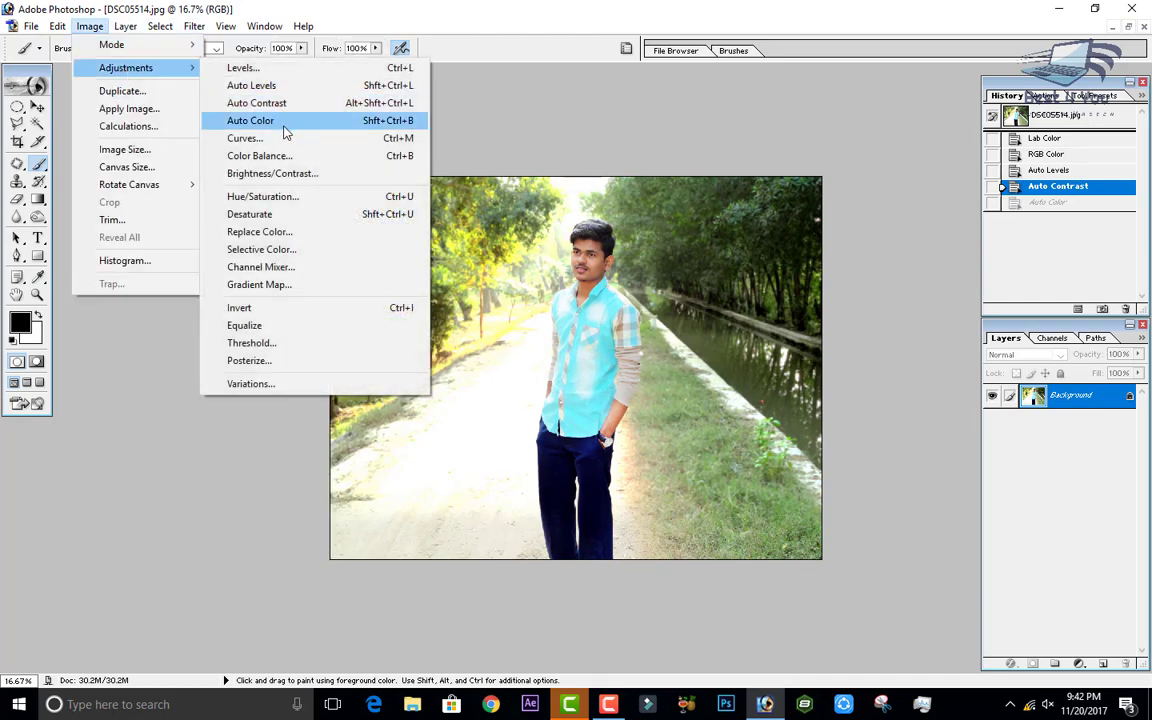
{"action": "left_click", "coordinate": [258, 156]}
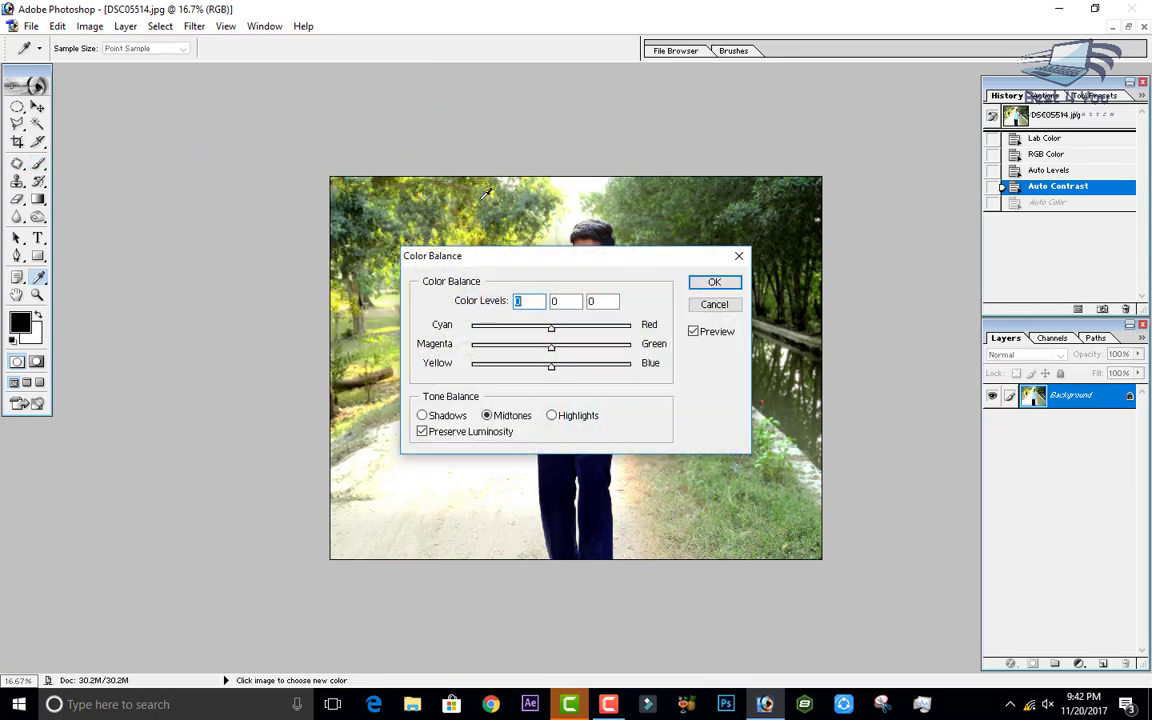
{"action": "left_click_drag", "start_coordinate": [538, 270], "coordinate": [895, 198]}
{"action": "left_click_drag", "start_coordinate": [905, 254], "coordinate": [1059, 263]}
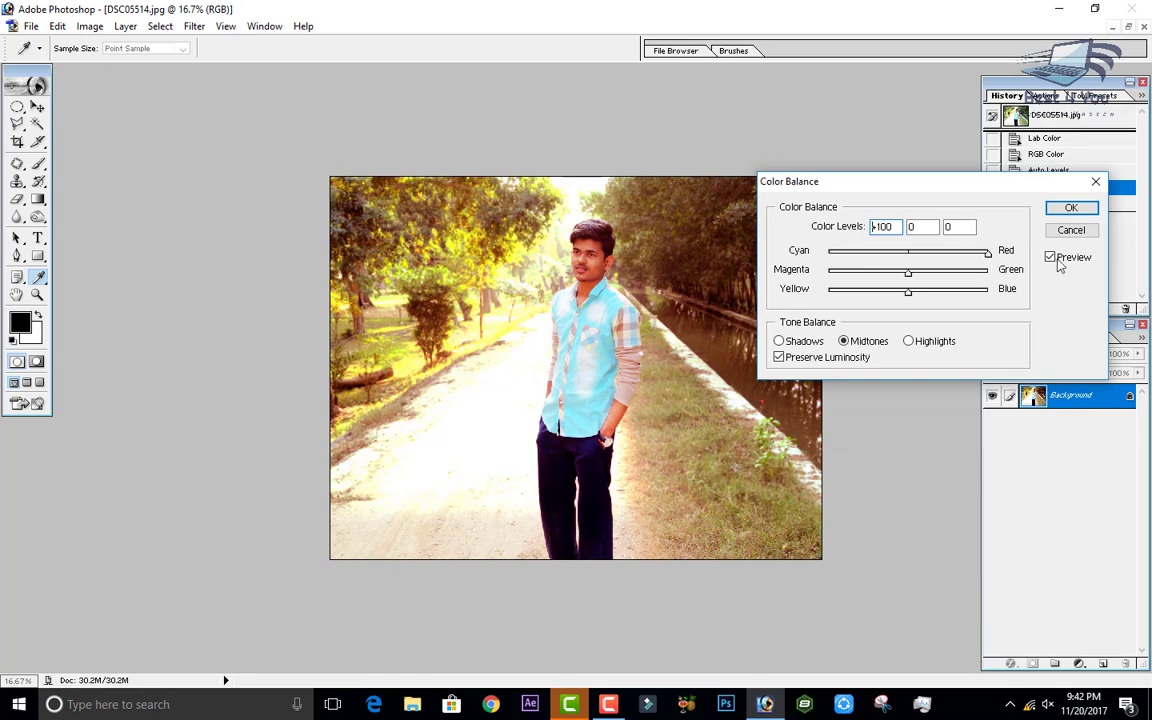
{"action": "left_click_drag", "start_coordinate": [909, 287], "coordinate": [870, 296]}
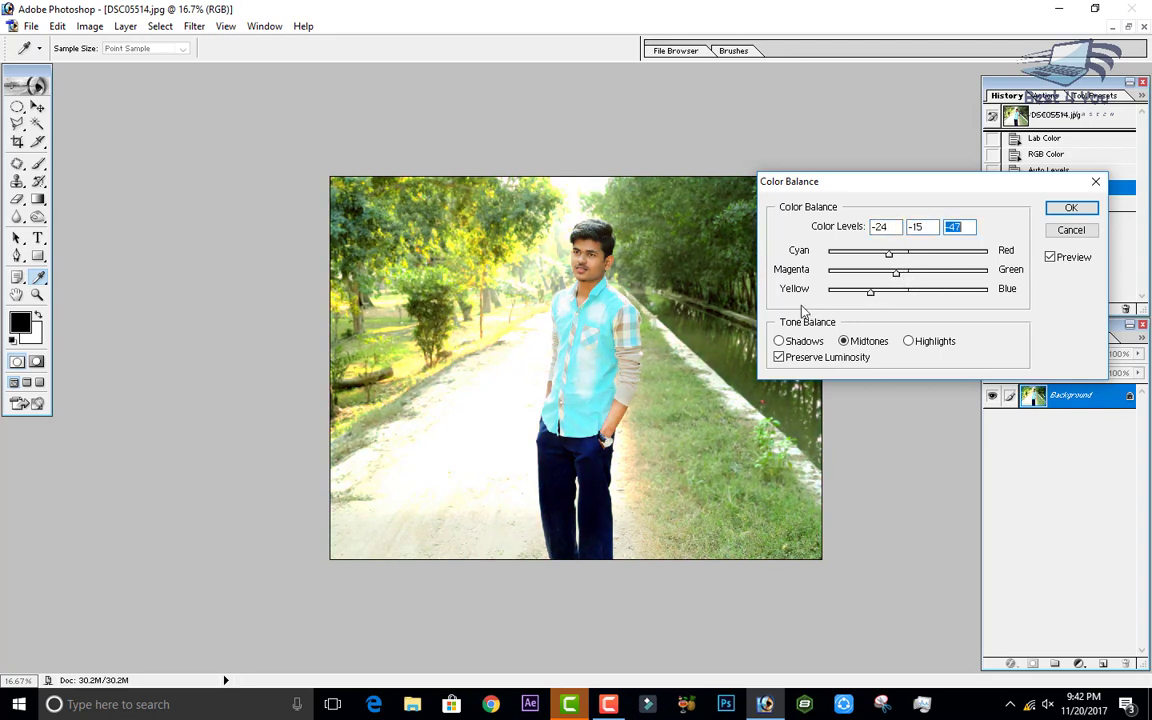
Set the Color Balance highlights levels to -1, -1 and +41 after trying the shadows range.
{"action": "left_click", "coordinate": [796, 345]}
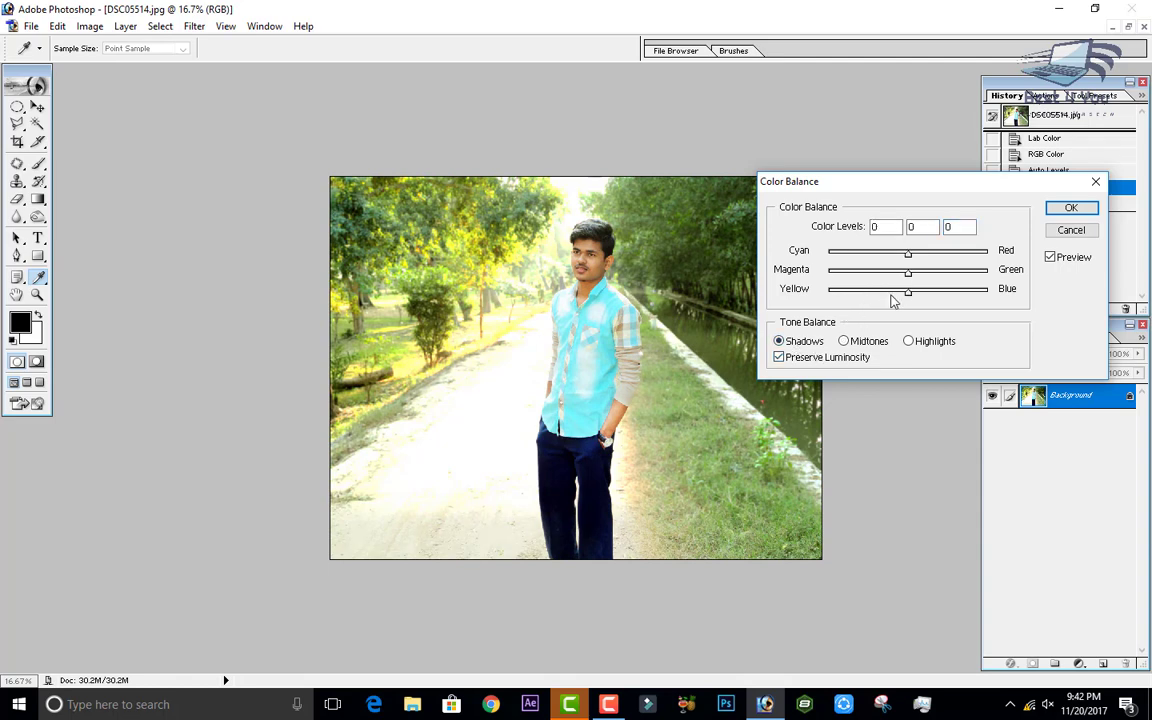
{"action": "mouse_move", "coordinate": [911, 278]}
{"action": "left_mouse_down"}
{"action": "mouse_move", "coordinate": [864, 273]}
{"action": "mouse_move", "coordinate": [890, 272]}
{"action": "mouse_move", "coordinate": [894, 283]}
{"action": "mouse_move", "coordinate": [870, 285]}
{"action": "mouse_move", "coordinate": [901, 287]}
{"action": "mouse_move", "coordinate": [903, 257]}
{"action": "mouse_move", "coordinate": [884, 268]}
{"action": "mouse_move", "coordinate": [951, 290]}
{"action": "mouse_move", "coordinate": [899, 301]}
{"action": "mouse_move", "coordinate": [930, 288]}
{"action": "mouse_move", "coordinate": [818, 268]}
{"action": "mouse_move", "coordinate": [822, 284]}
{"action": "mouse_move", "coordinate": [944, 290]}
{"action": "mouse_move", "coordinate": [928, 292]}
{"action": "mouse_move", "coordinate": [943, 301]}
{"action": "mouse_move", "coordinate": [938, 272]}
{"action": "mouse_move", "coordinate": [881, 281]}
{"action": "mouse_move", "coordinate": [905, 275]}
{"action": "mouse_move", "coordinate": [918, 289]}
{"action": "mouse_move", "coordinate": [897, 292]}
{"action": "mouse_move", "coordinate": [925, 292]}
{"action": "mouse_move", "coordinate": [913, 293]}
{"action": "mouse_move", "coordinate": [920, 258]}
{"action": "mouse_move", "coordinate": [907, 258]}
{"action": "mouse_move", "coordinate": [909, 270]}
{"action": "left_mouse_up"}
{"action": "left_click", "coordinate": [908, 341]}
{"action": "left_click", "coordinate": [908, 273]}
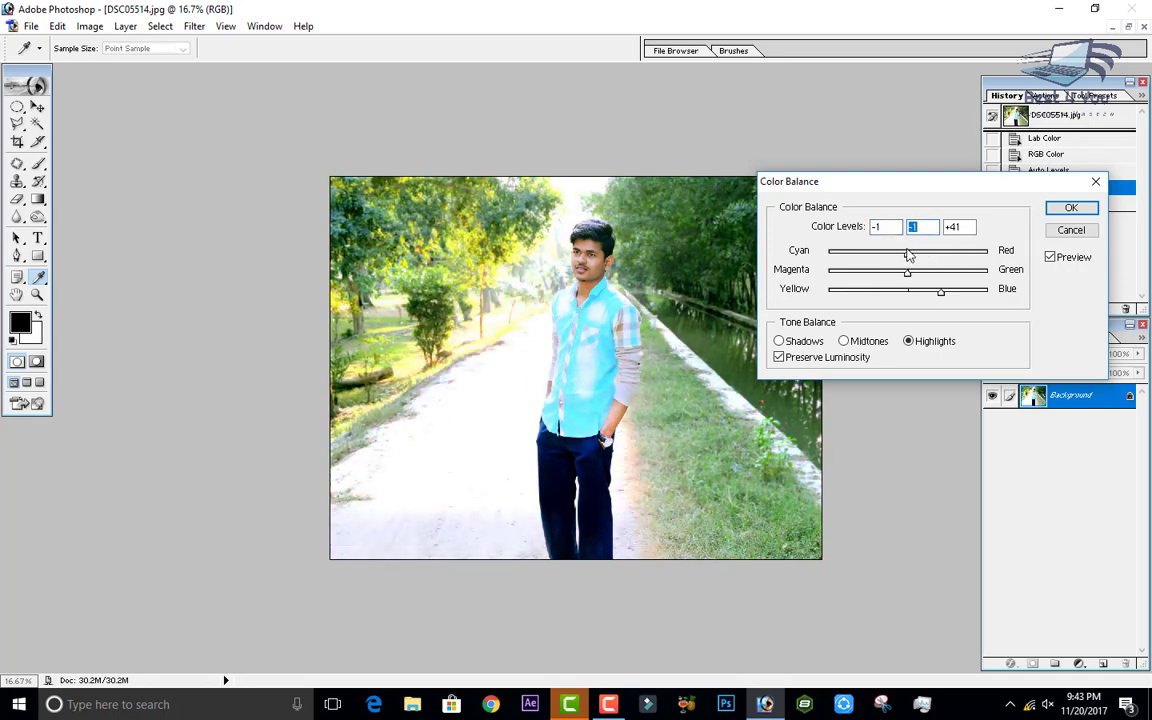
Apply the Color Balance adjustment and compare it with the Auto Contrast history state, keeping the Color Balance state.
{"action": "left_click", "coordinate": [816, 342]}
{"action": "left_click", "coordinate": [846, 340]}
{"action": "left_click", "coordinate": [1048, 210]}
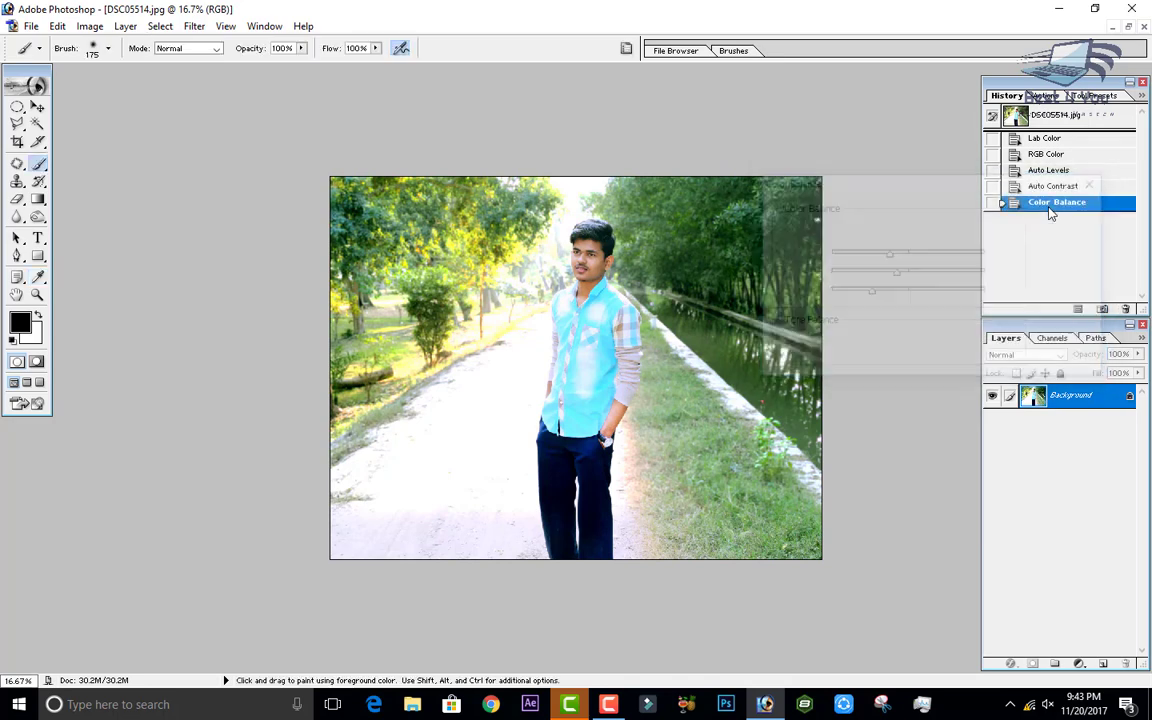
{"action": "left_click", "coordinate": [1057, 187]}
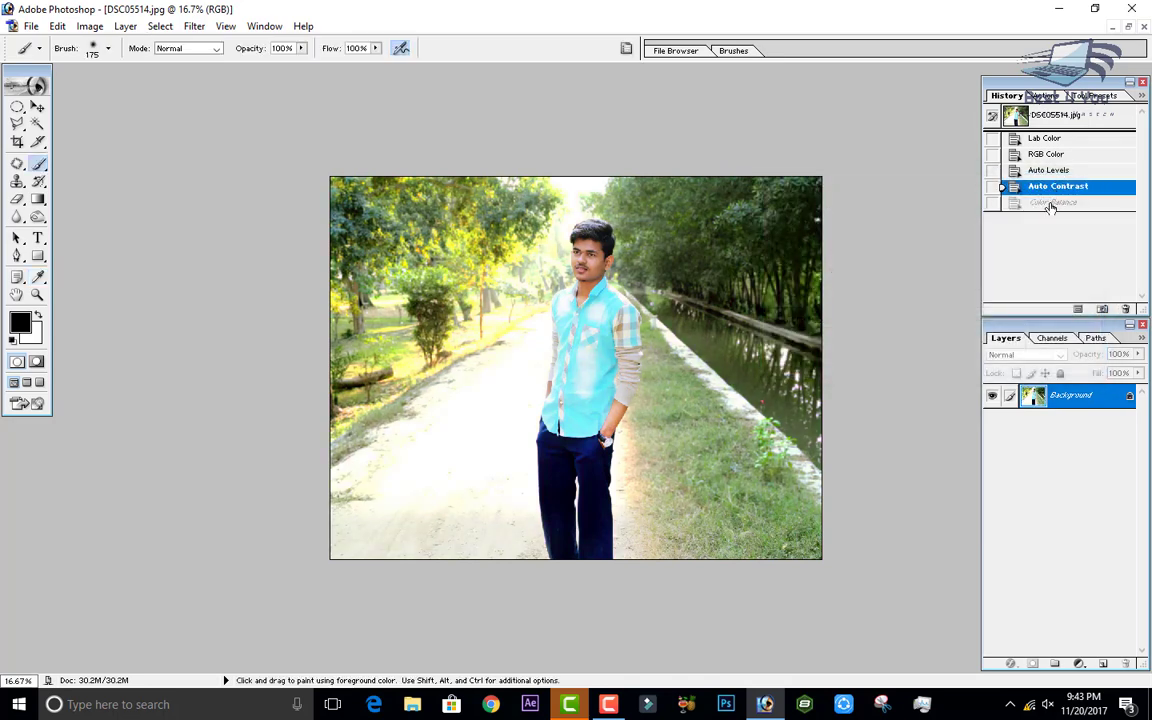
{"action": "left_click", "coordinate": [1049, 204]}
Set brightness to -4 and contrast to +28 in a Brightness/Contrast adjustment.
{"action": "left_click", "coordinate": [90, 26]}
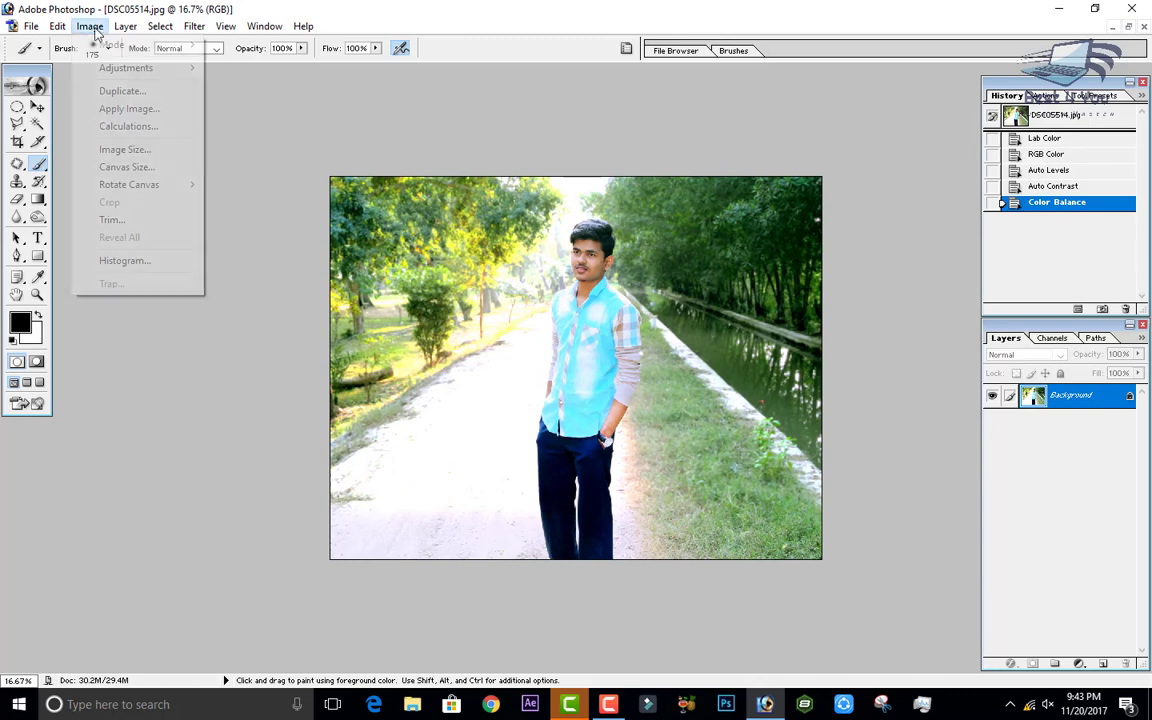
{"action": "mouse_move", "coordinate": [130, 67]}
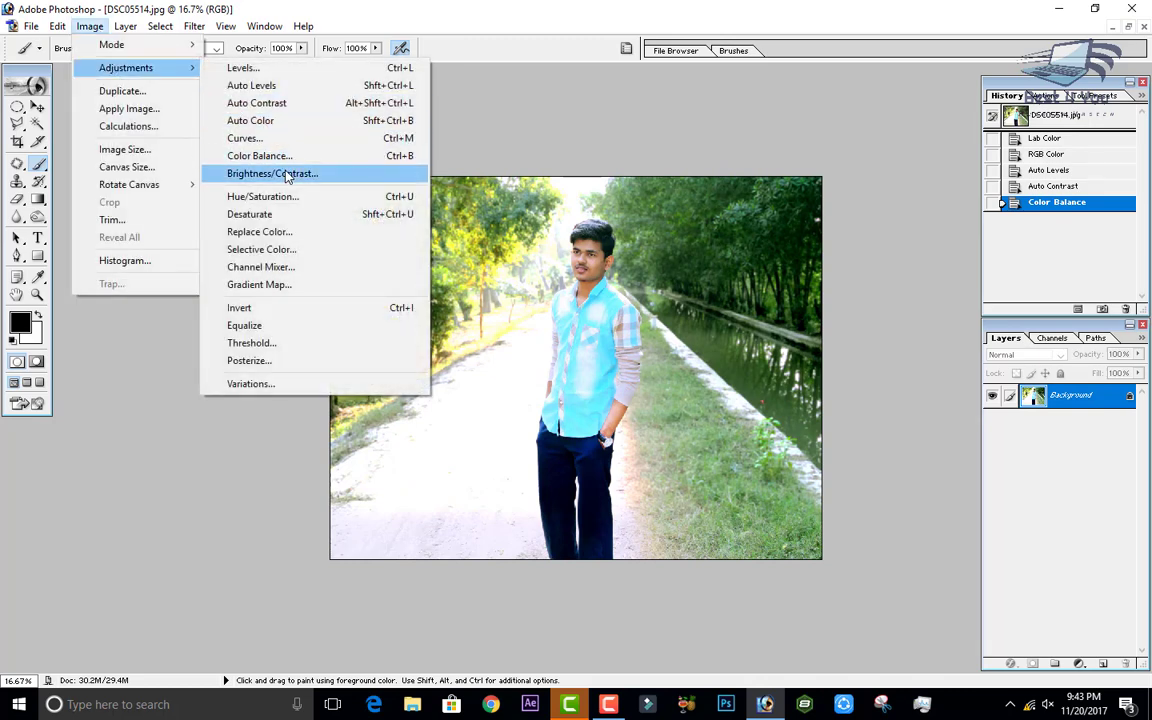
{"action": "left_click", "coordinate": [289, 181]}
{"action": "left_click_drag", "start_coordinate": [590, 300], "coordinate": [259, 404]}
{"action": "left_click_drag", "start_coordinate": [209, 440], "coordinate": [100, 432]}
{"action": "left_click_drag", "start_coordinate": [184, 430], "coordinate": [231, 521]}
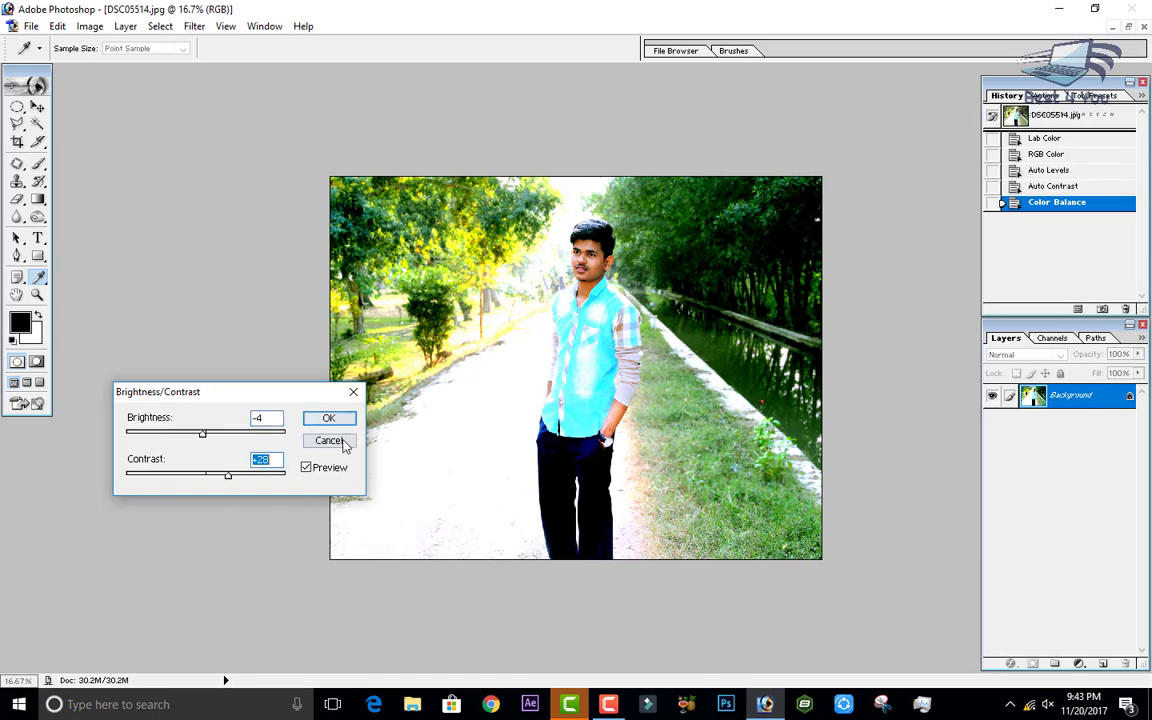
Compare the photo with and without the Brightness/Contrast adjustment by toggling its preview, leaving the preview on.
{"action": "left_click", "coordinate": [305, 469]}
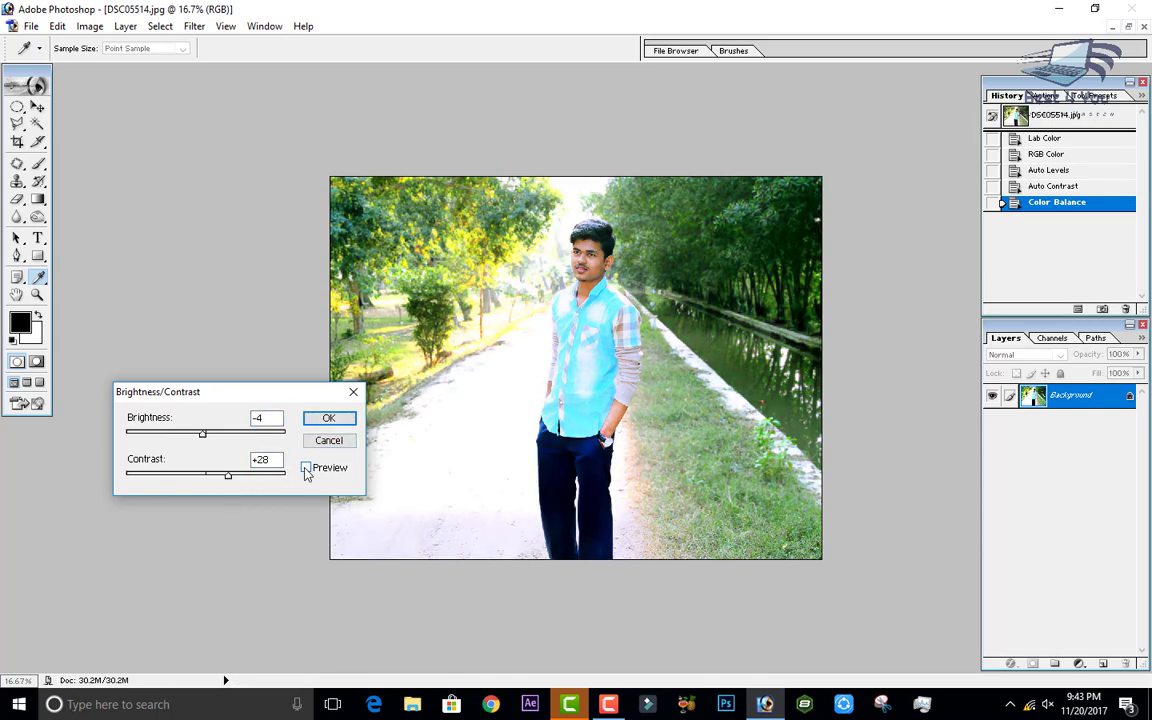
{"action": "left_click", "coordinate": [305, 469]}
{"action": "left_click", "coordinate": [305, 469]}
{"action": "left_click", "coordinate": [306, 470]}
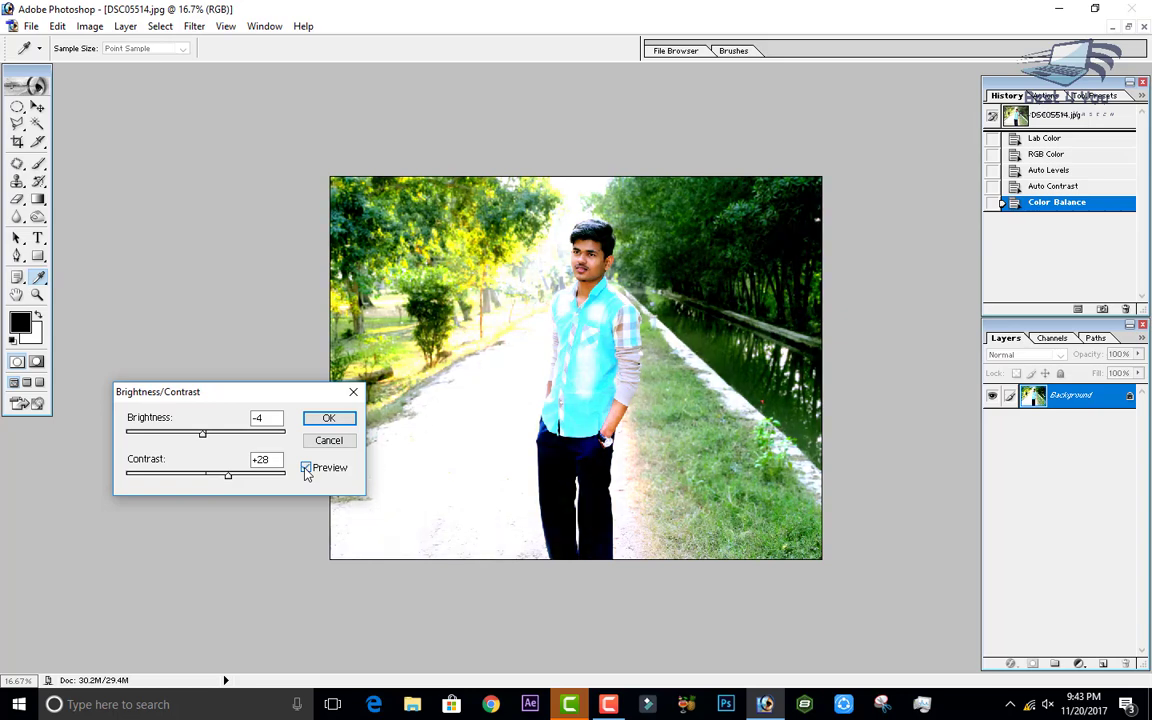
Compare the Brightness/Contrast preview off and on once more, and cancel the adjustment.
{"action": "left_click", "coordinate": [306, 470]}
{"action": "left_click", "coordinate": [306, 470]}
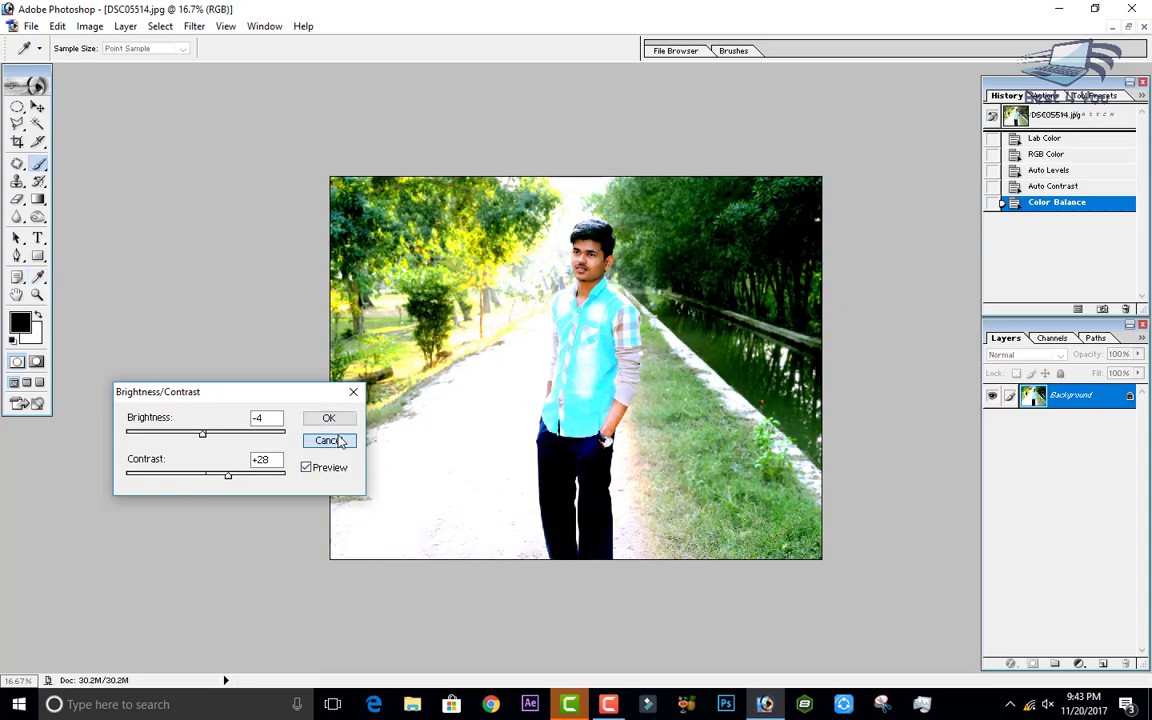
{"action": "left_click", "coordinate": [333, 440]}
Try a Hue/Saturation adjustment on the Master range with hue +2, saturation -2 and lightness +2.
{"action": "left_click", "coordinate": [89, 26]}
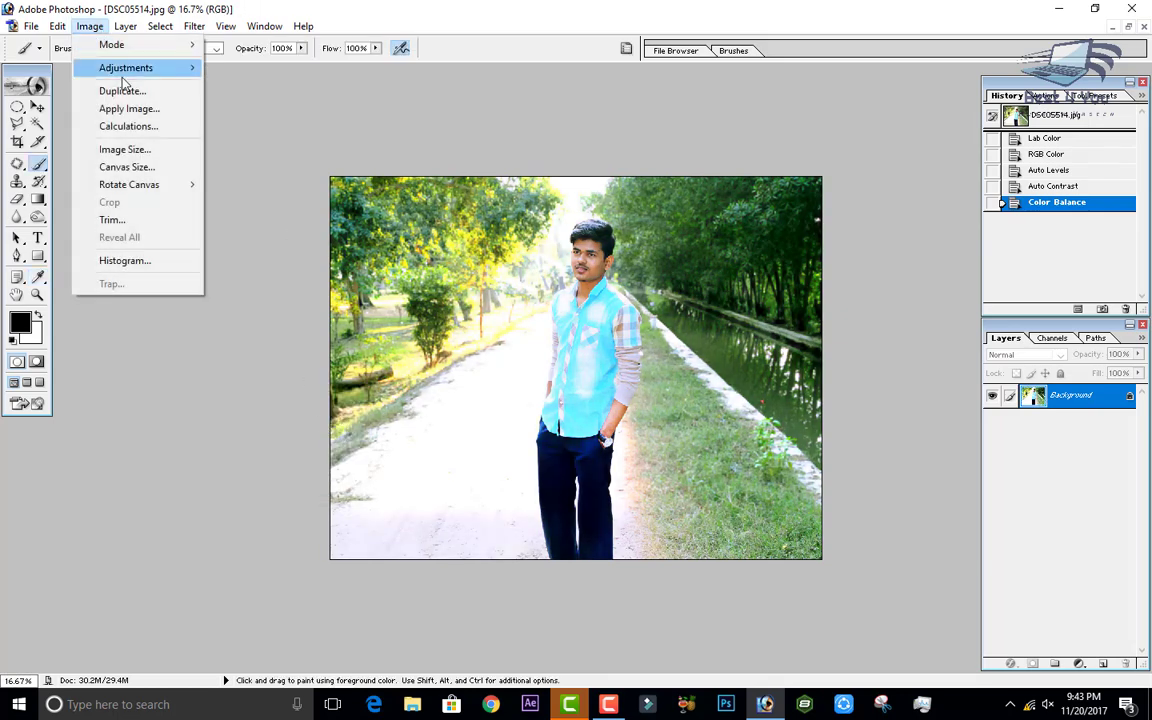
{"action": "mouse_move", "coordinate": [125, 68]}
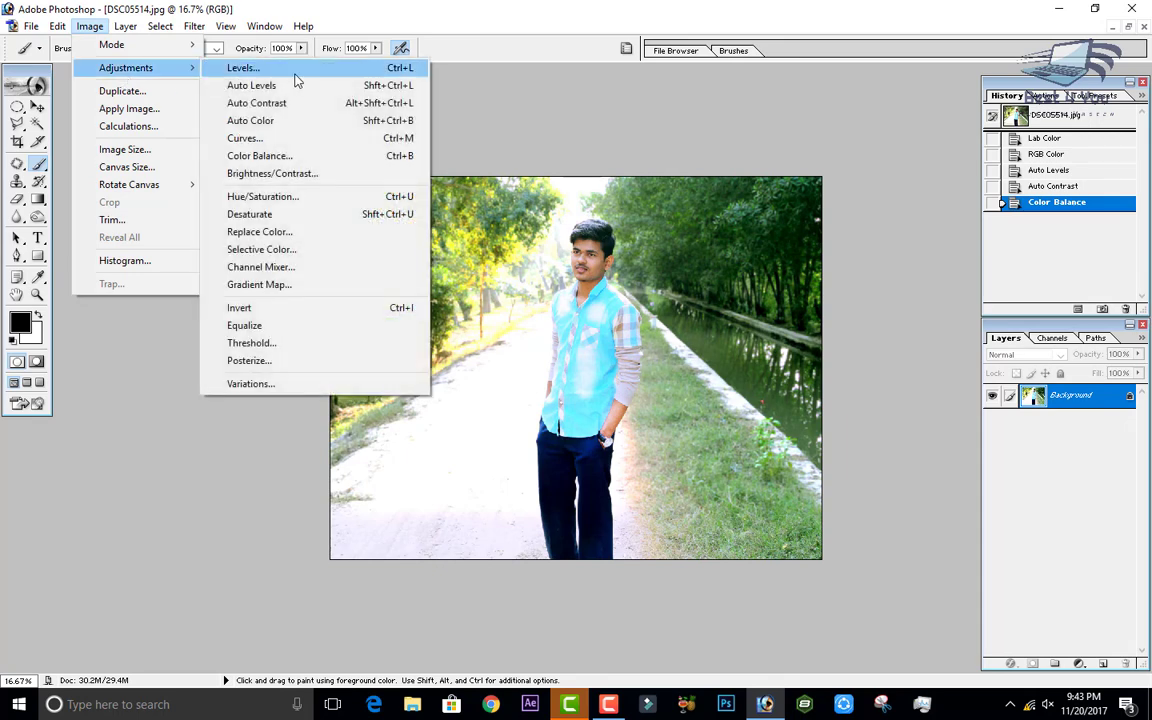
{"action": "left_click", "coordinate": [287, 199]}
{"action": "left_click_drag", "start_coordinate": [512, 267], "coordinate": [137, 184]}
{"action": "mouse_move", "coordinate": [160, 238]}
{"action": "left_mouse_down"}
{"action": "mouse_move", "coordinate": [67, 242]}
{"action": "mouse_move", "coordinate": [226, 237]}
{"action": "mouse_move", "coordinate": [306, 258]}
{"action": "mouse_move", "coordinate": [106, 245]}
{"action": "mouse_move", "coordinate": [57, 320]}
{"action": "mouse_move", "coordinate": [182, 266]}
{"action": "mouse_move", "coordinate": [250, 252]}
{"action": "mouse_move", "coordinate": [204, 240]}
{"action": "mouse_move", "coordinate": [7, 290]}
{"action": "mouse_move", "coordinate": [243, 236]}
{"action": "mouse_move", "coordinate": [38, 243]}
{"action": "mouse_move", "coordinate": [169, 235]}
{"action": "left_mouse_up"}
{"action": "left_click_drag", "start_coordinate": [194, 169], "coordinate": [162, 264]}
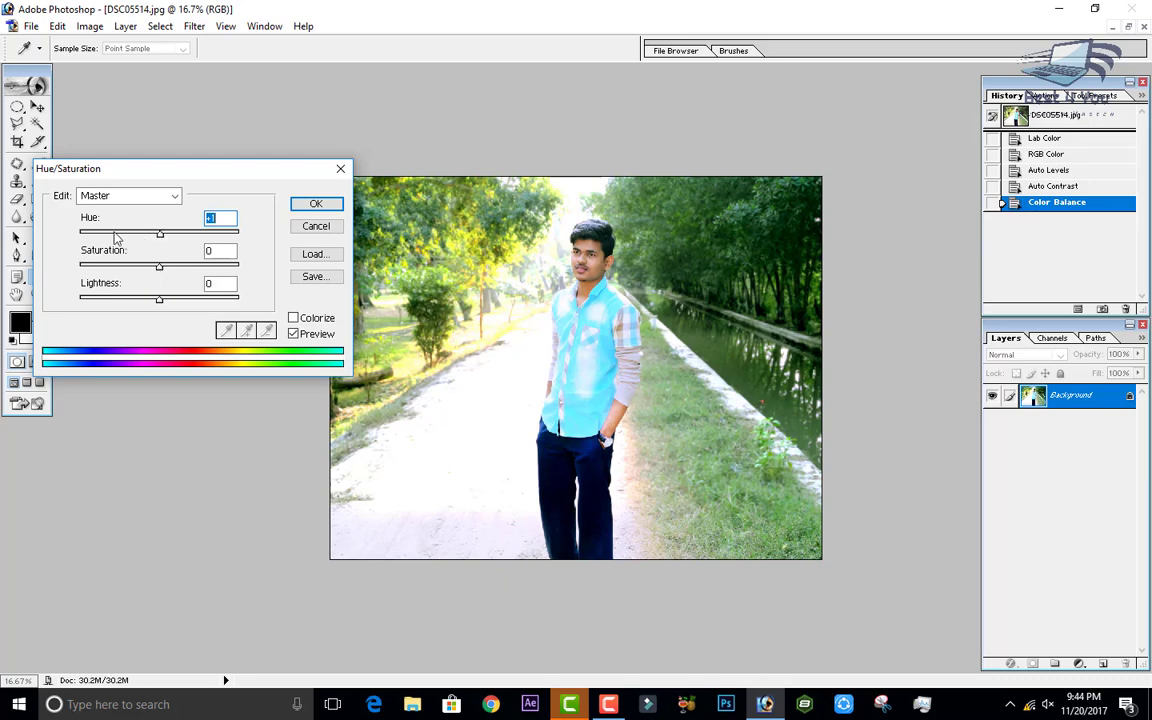
{"action": "mouse_move", "coordinate": [155, 243]}
{"action": "left_mouse_down"}
{"action": "mouse_move", "coordinate": [70, 240]}
{"action": "mouse_move", "coordinate": [155, 235]}
{"action": "mouse_move", "coordinate": [213, 260]}
{"action": "mouse_move", "coordinate": [232, 236]}
{"action": "mouse_move", "coordinate": [159, 239]}
{"action": "mouse_move", "coordinate": [260, 228]}
{"action": "mouse_move", "coordinate": [160, 243]}
{"action": "left_mouse_up"}
{"action": "left_click_drag", "start_coordinate": [160, 268], "coordinate": [706, 367]}
{"action": "left_click_drag", "start_coordinate": [239, 299], "coordinate": [160, 298]}
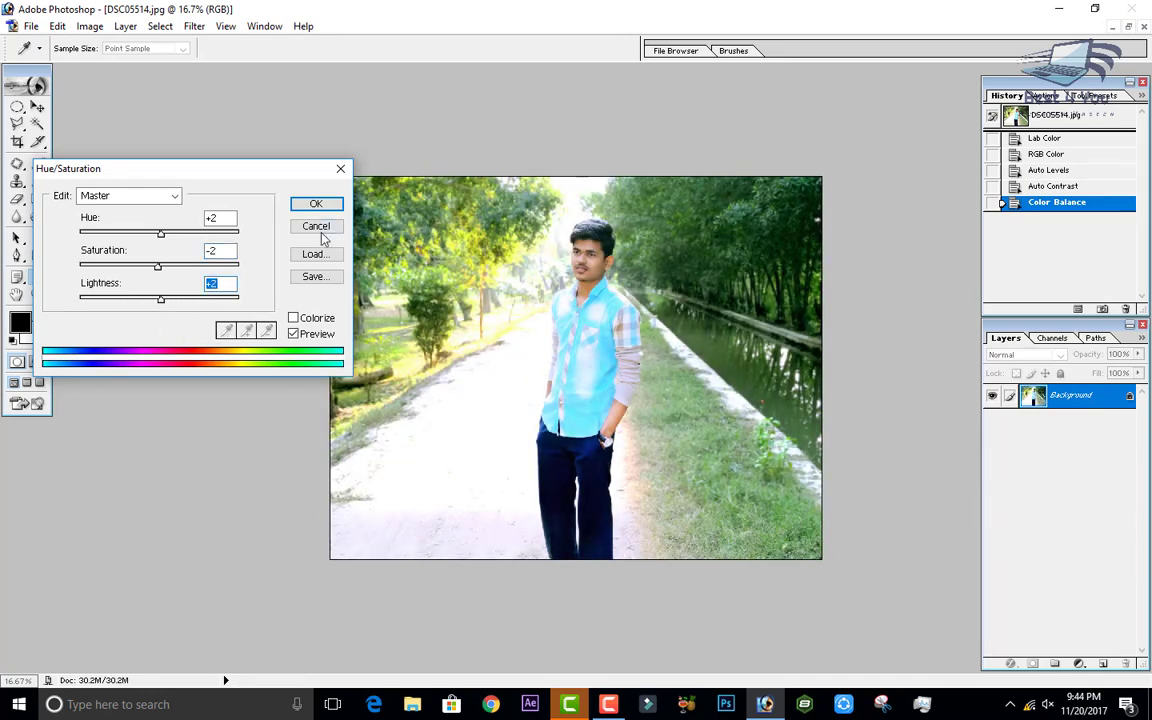
Set the Yellows range in Hue/Saturation to hue -24, saturation +16 and lightness -10.
{"action": "left_click", "coordinate": [165, 195]}
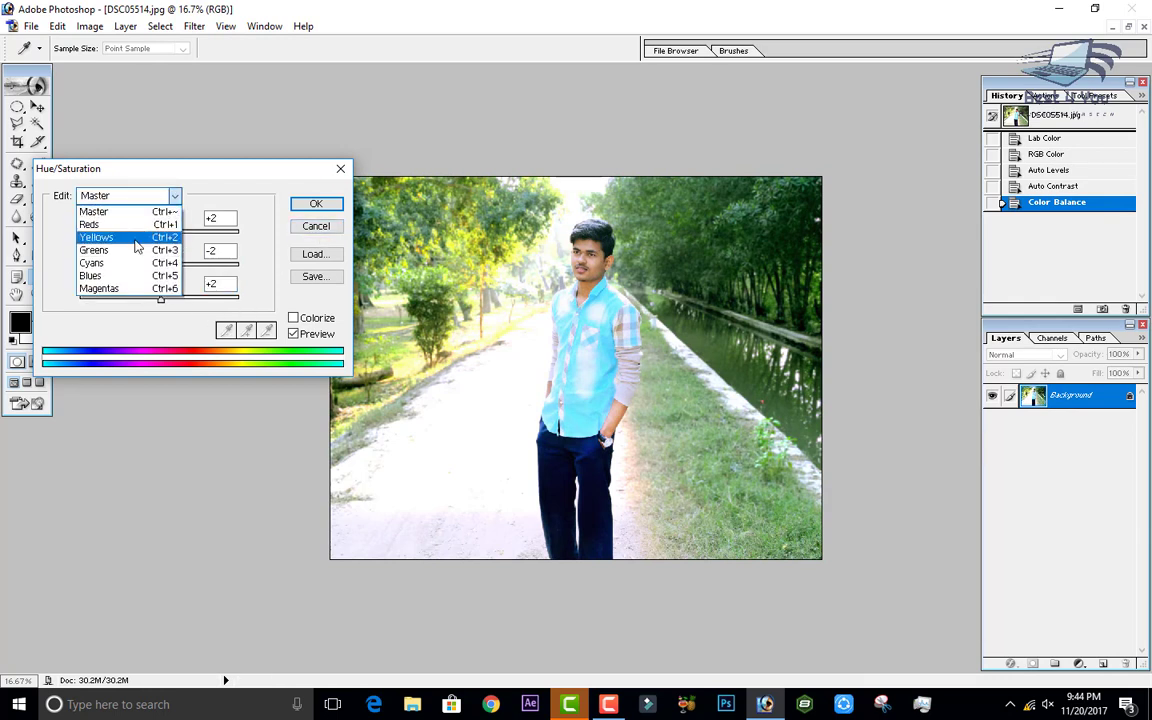
{"action": "left_click", "coordinate": [140, 237]}
{"action": "left_click_drag", "start_coordinate": [159, 233], "coordinate": [211, 236]}
{"action": "left_click_drag", "start_coordinate": [183, 258], "coordinate": [152, 301]}
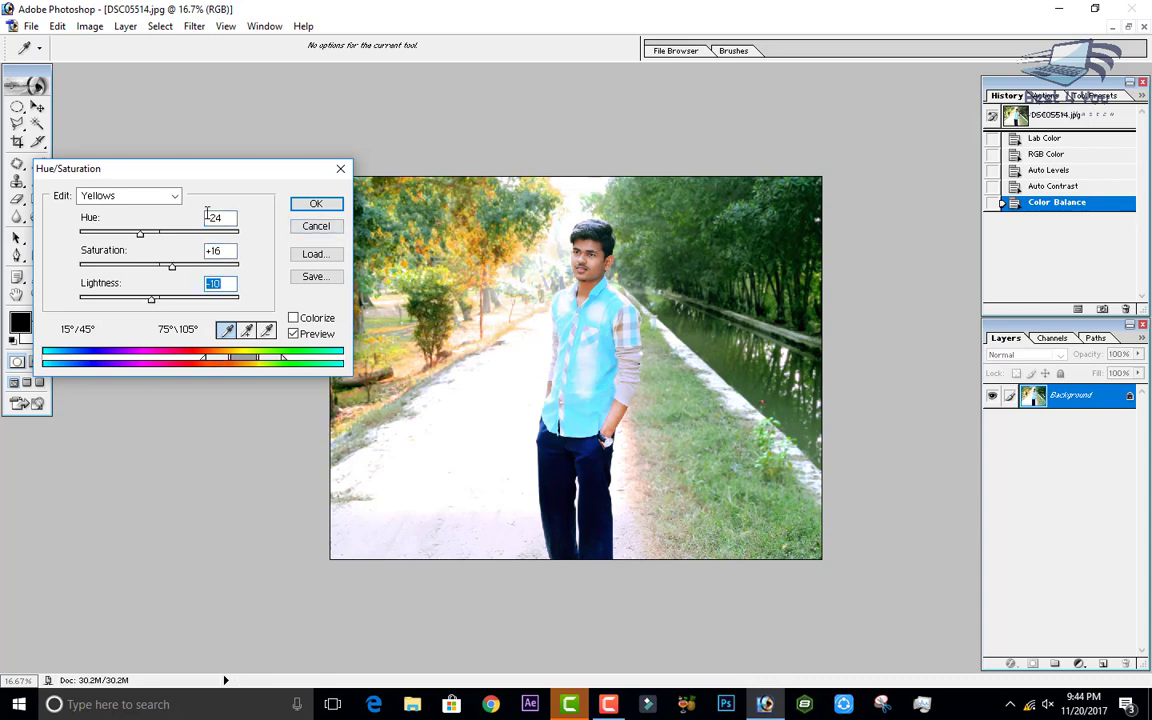
Try hue -19 and saturation +71 on the Greens range, and close Hue/Saturation without applying it.
{"action": "left_click", "coordinate": [167, 195]}
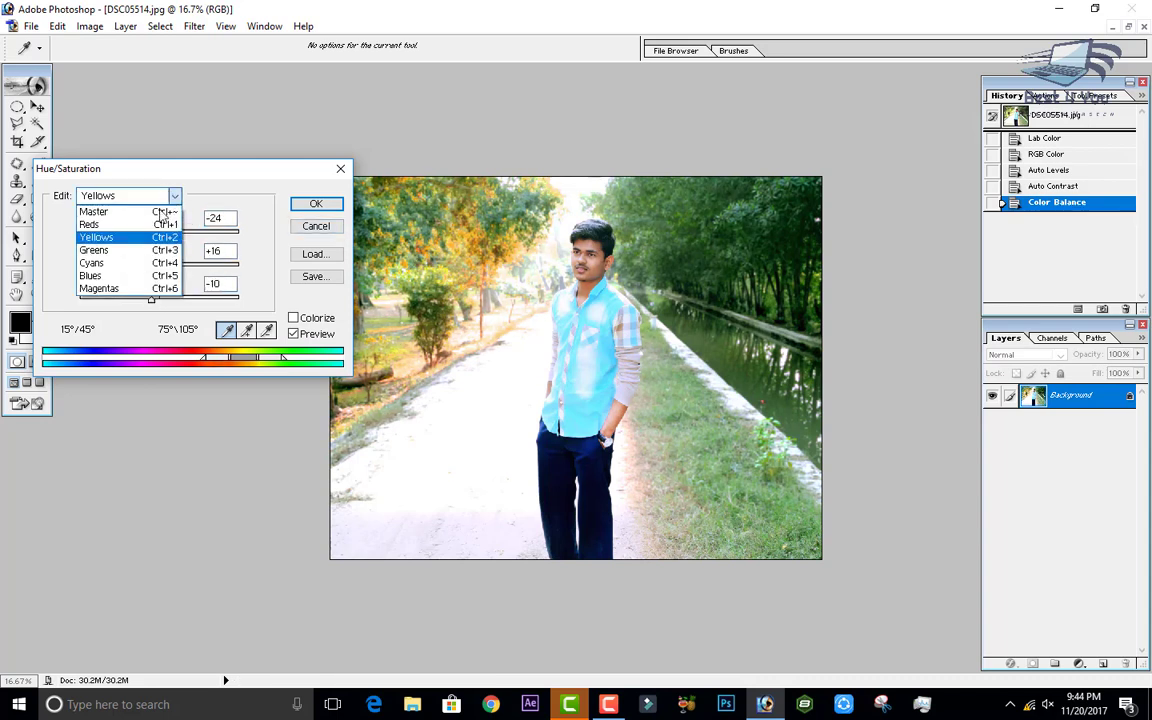
{"action": "left_click", "coordinate": [136, 252]}
{"action": "left_click_drag", "start_coordinate": [160, 234], "coordinate": [218, 268]}
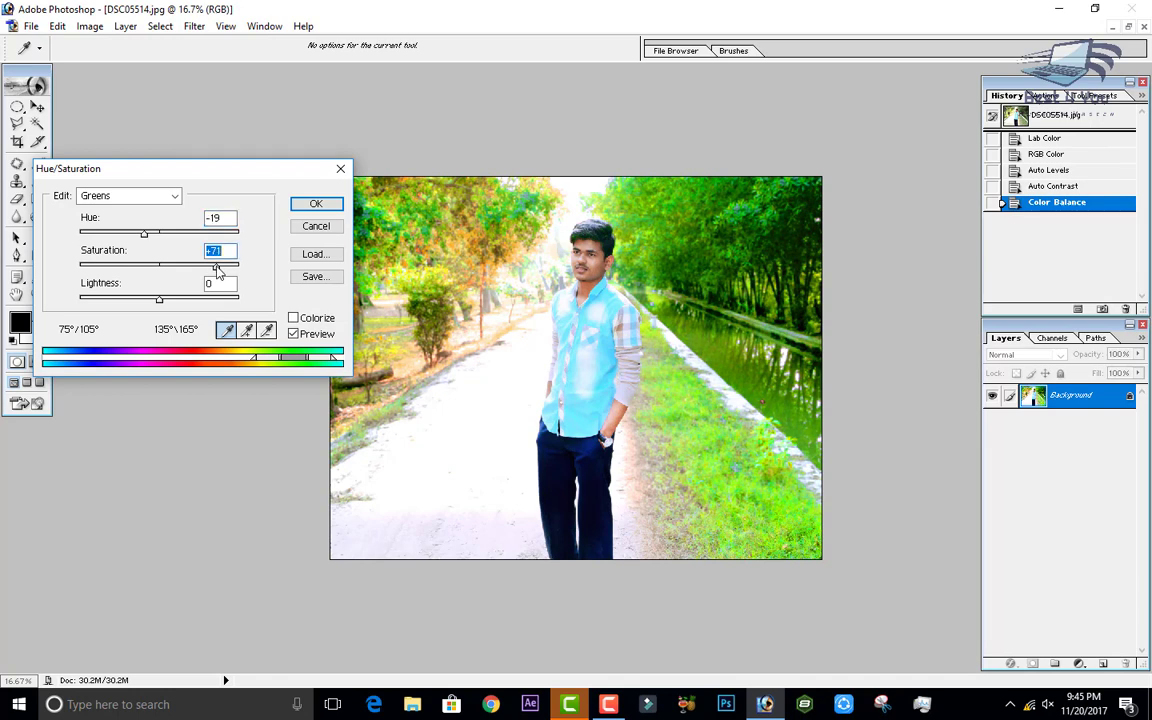
{"action": "left_click", "coordinate": [160, 195]}
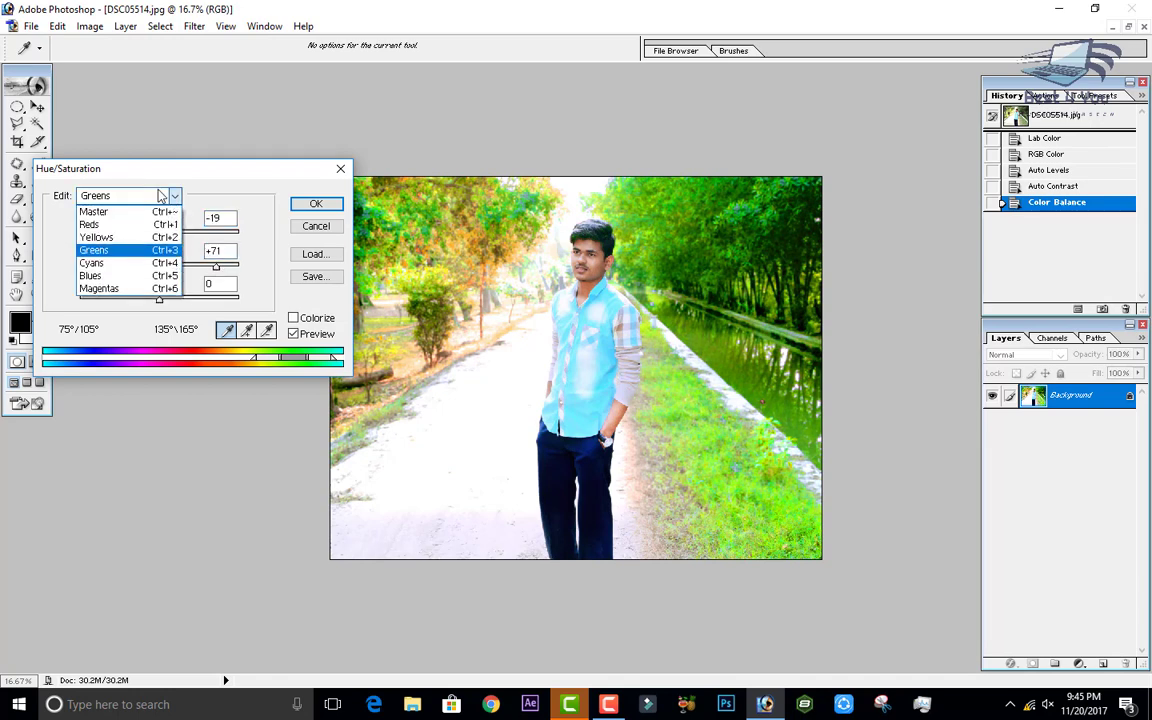
{"action": "left_click", "coordinate": [217, 183]}
{"action": "left_click", "coordinate": [313, 204]}
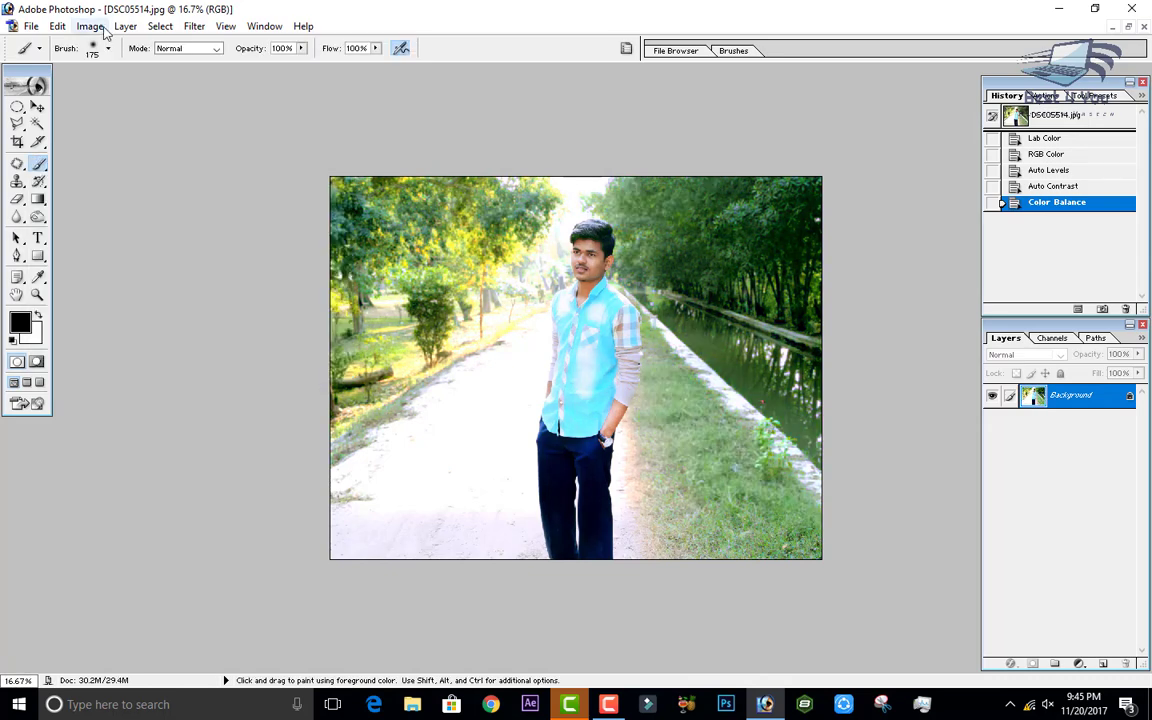
Desaturate the photo to black and white.
{"action": "left_click", "coordinate": [101, 29]}
{"action": "mouse_move", "coordinate": [108, 67]}
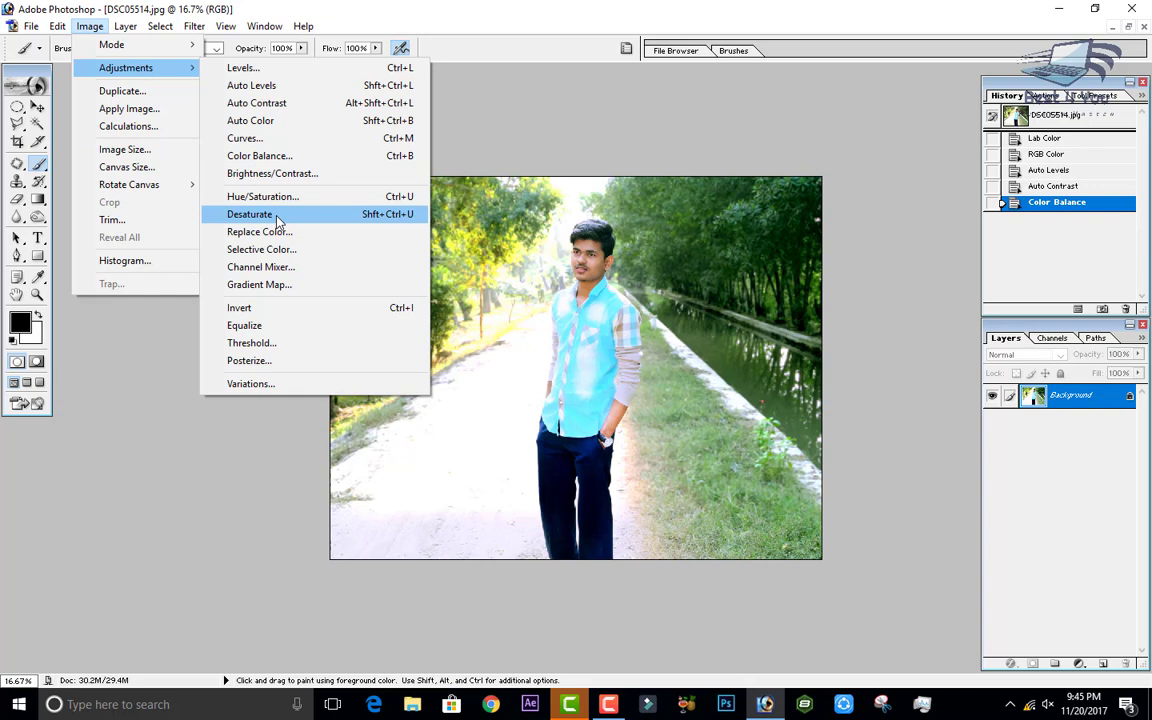
{"action": "left_click", "coordinate": [279, 219]}
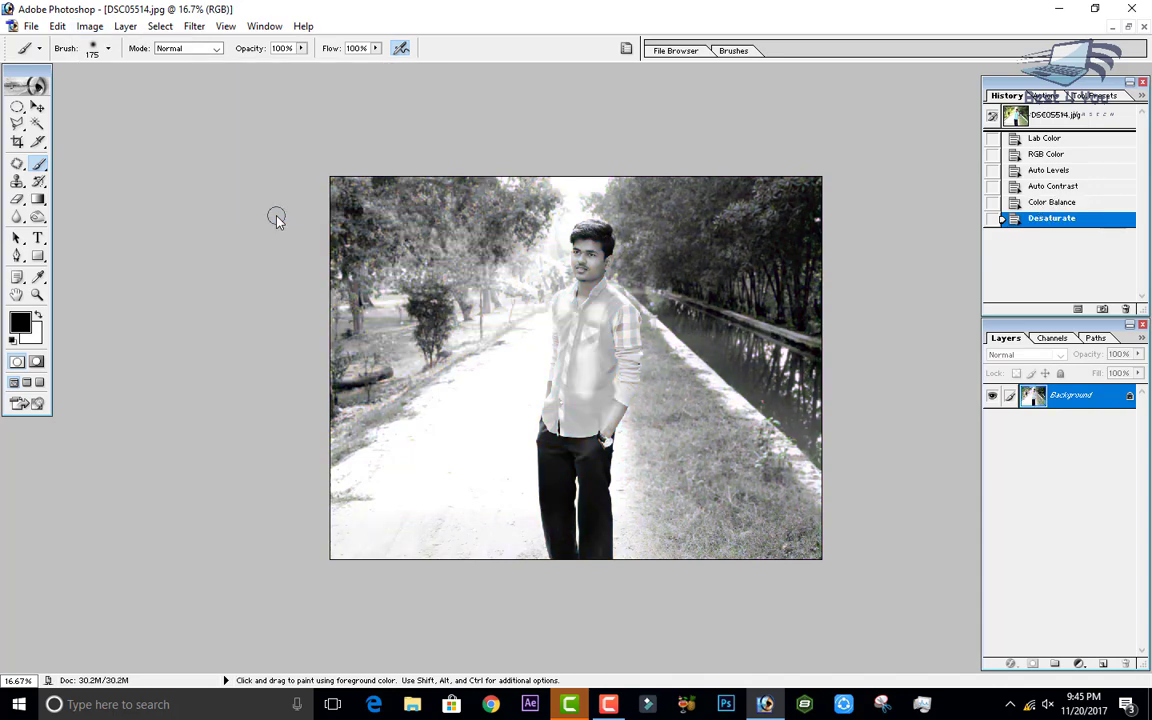
Try Replace Color on the desaturated photo, sampling white and dark areas from the selection preview.
{"action": "left_click", "coordinate": [89, 26]}
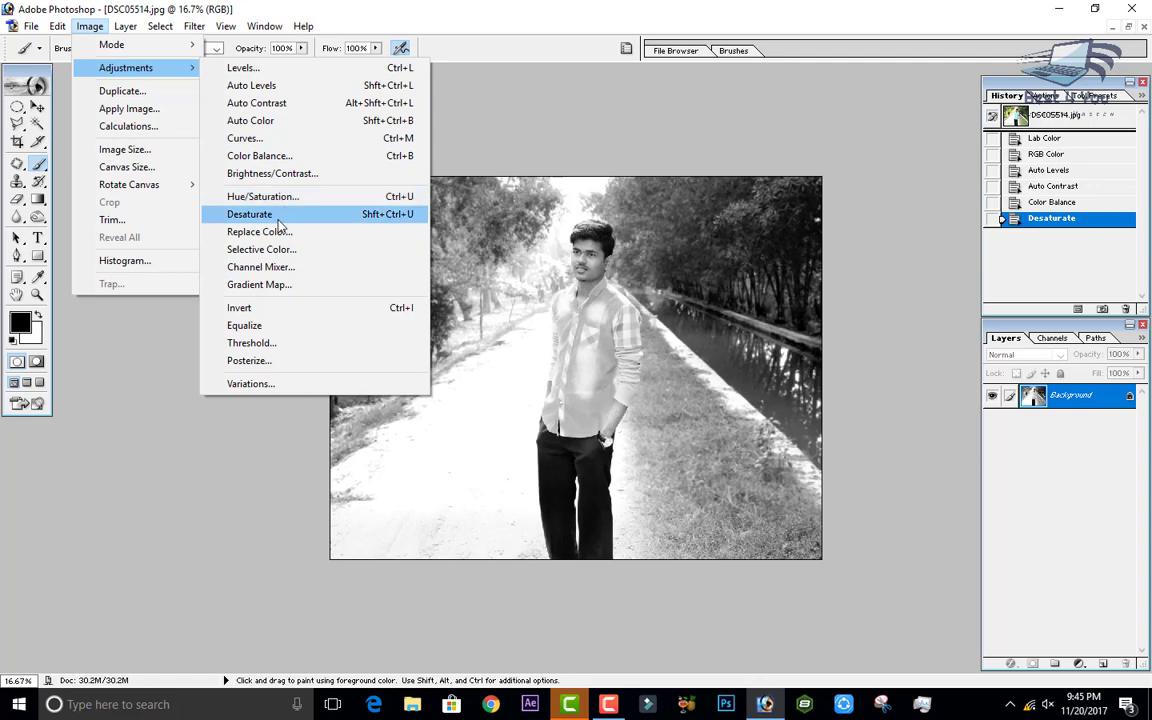
{"action": "left_click", "coordinate": [268, 232]}
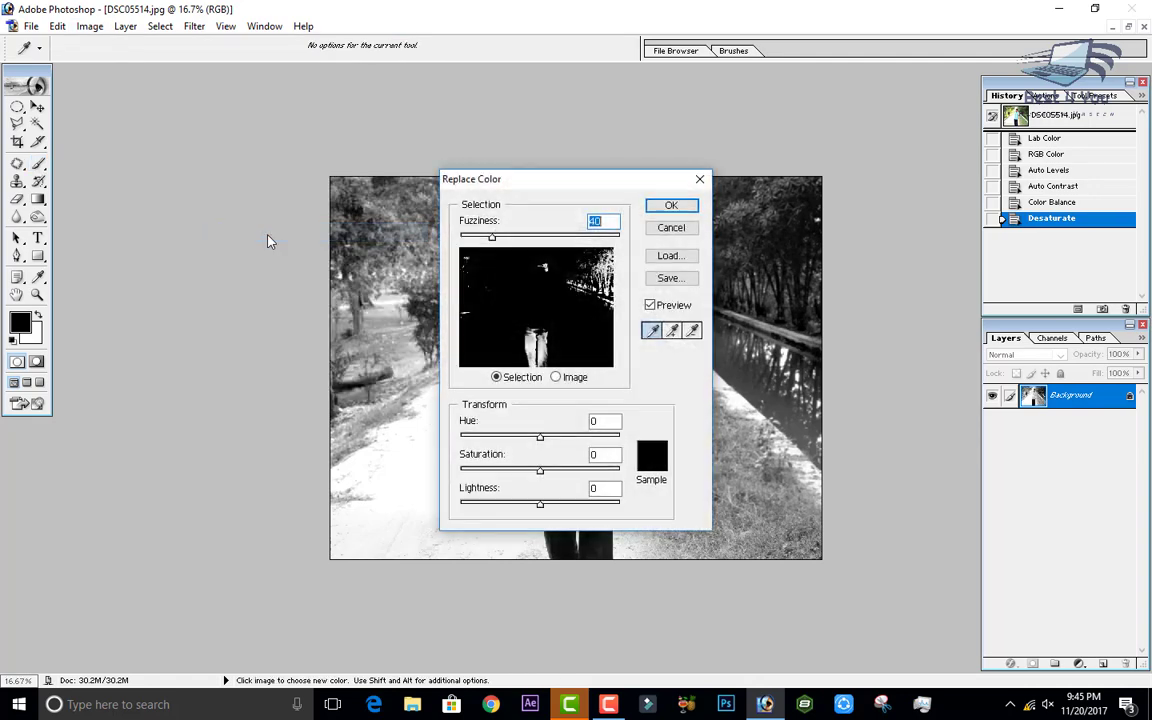
{"action": "left_click", "coordinate": [497, 258]}
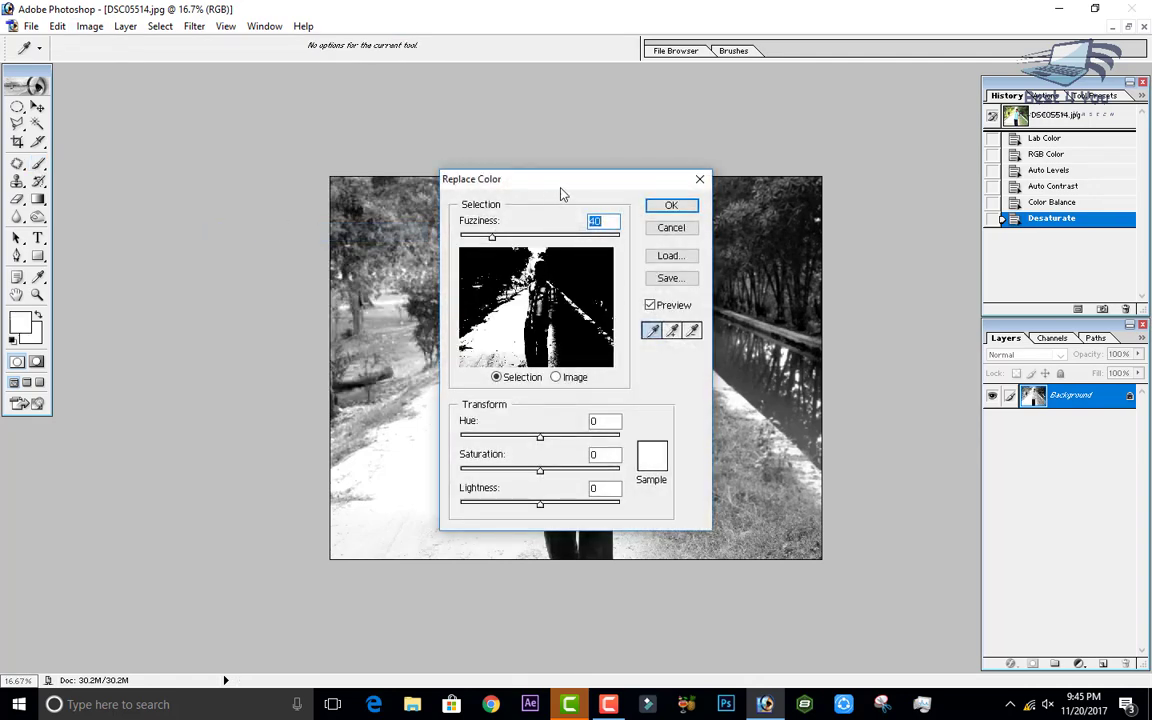
{"action": "left_click_drag", "start_coordinate": [530, 180], "coordinate": [156, 204]}
{"action": "left_click", "coordinate": [203, 303]}
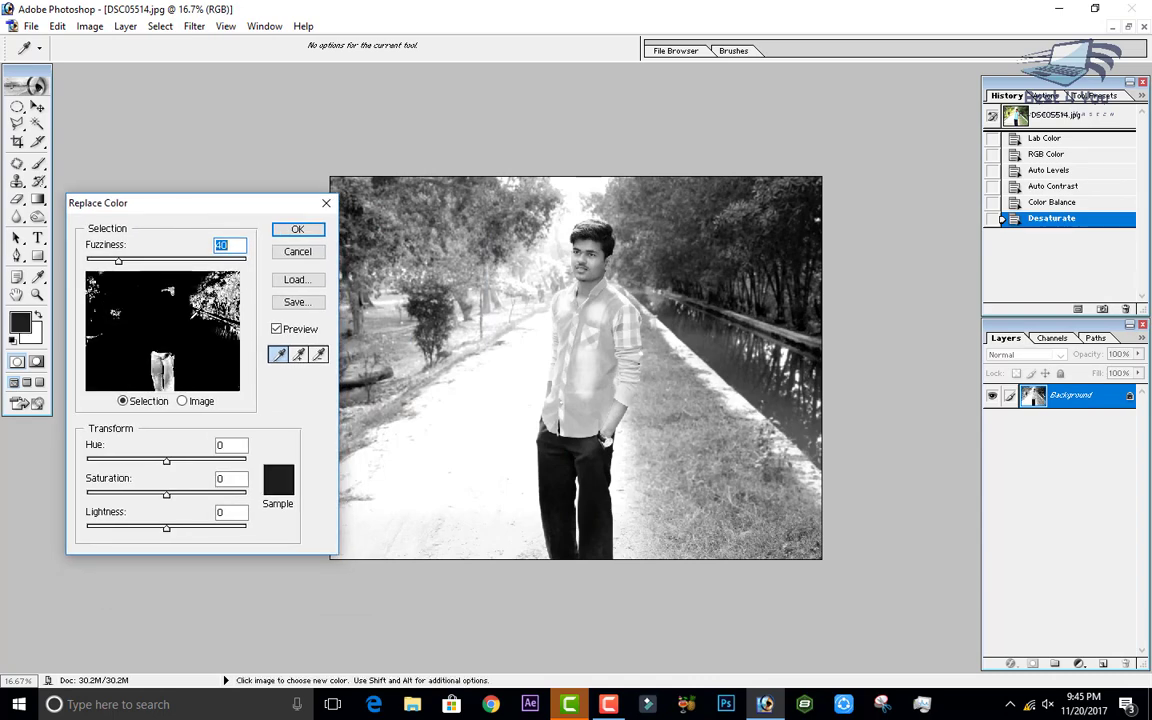
{"action": "left_click", "coordinate": [148, 307]}
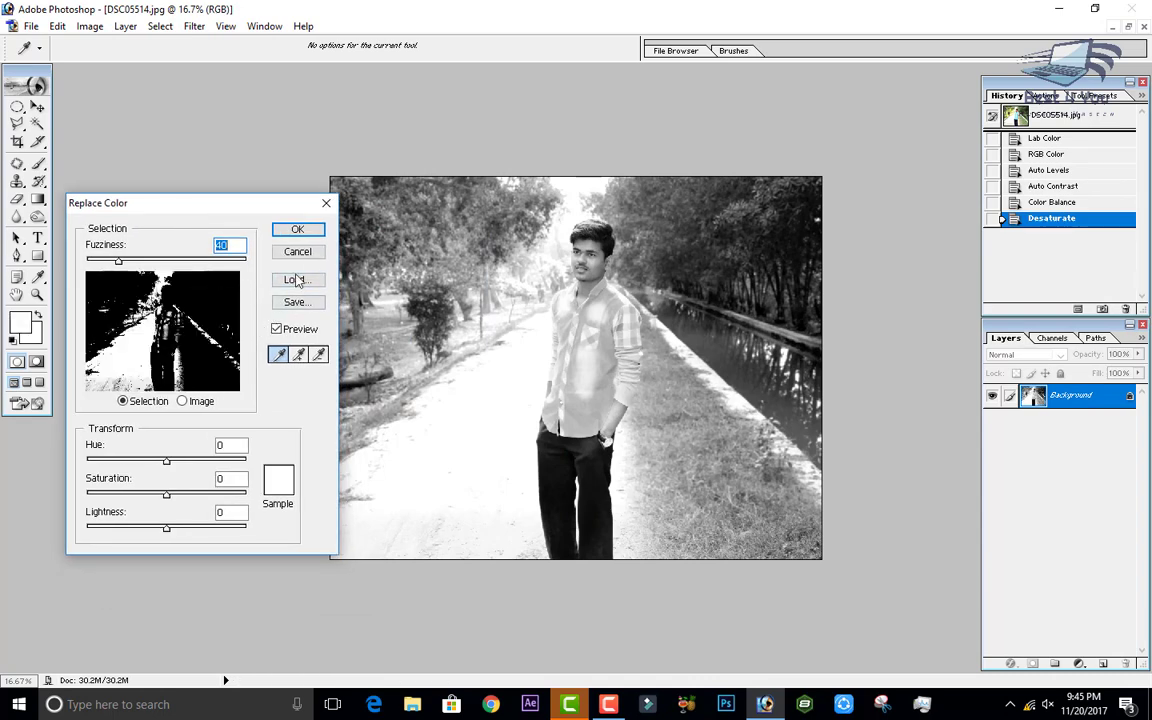
Cancel Replace Color and restore the coloured photo from the Color Balance history state.
{"action": "left_click", "coordinate": [298, 251]}
{"action": "left_click", "coordinate": [1090, 186]}
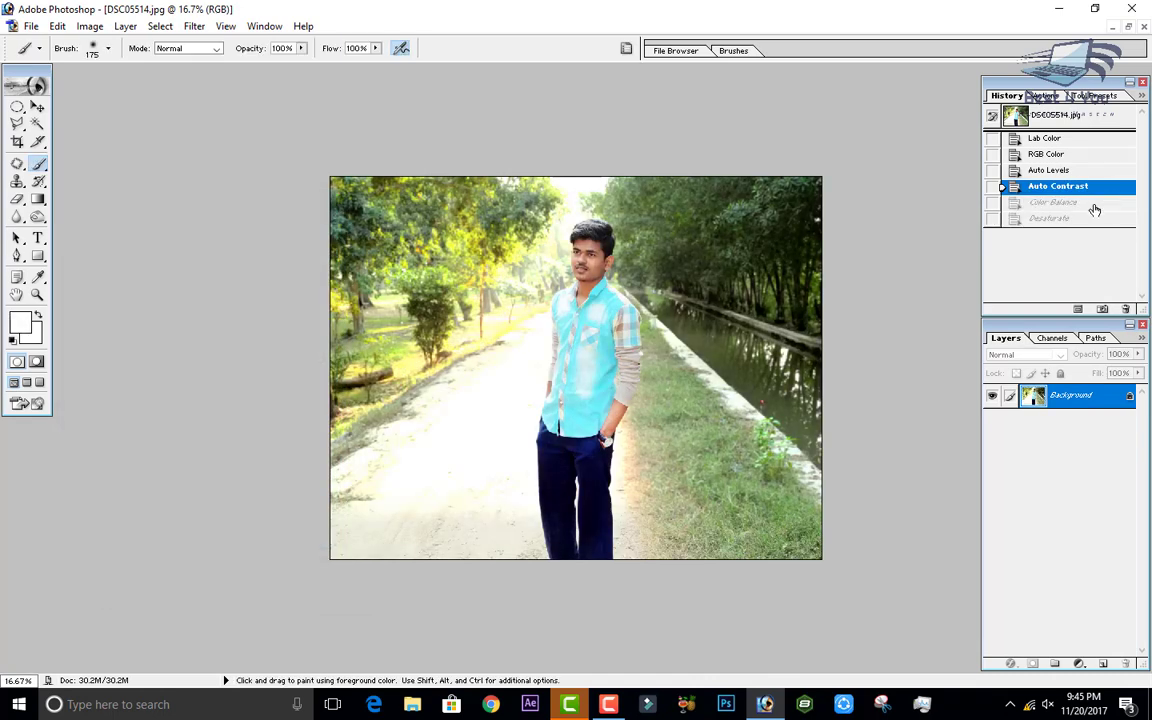
{"action": "left_click", "coordinate": [1090, 202]}
Start Replace Color on the coloured photo, sample dark green and pale yellow tones, and set the fuzziness to 200.
{"action": "left_click", "coordinate": [89, 26]}
{"action": "mouse_move", "coordinate": [107, 67]}
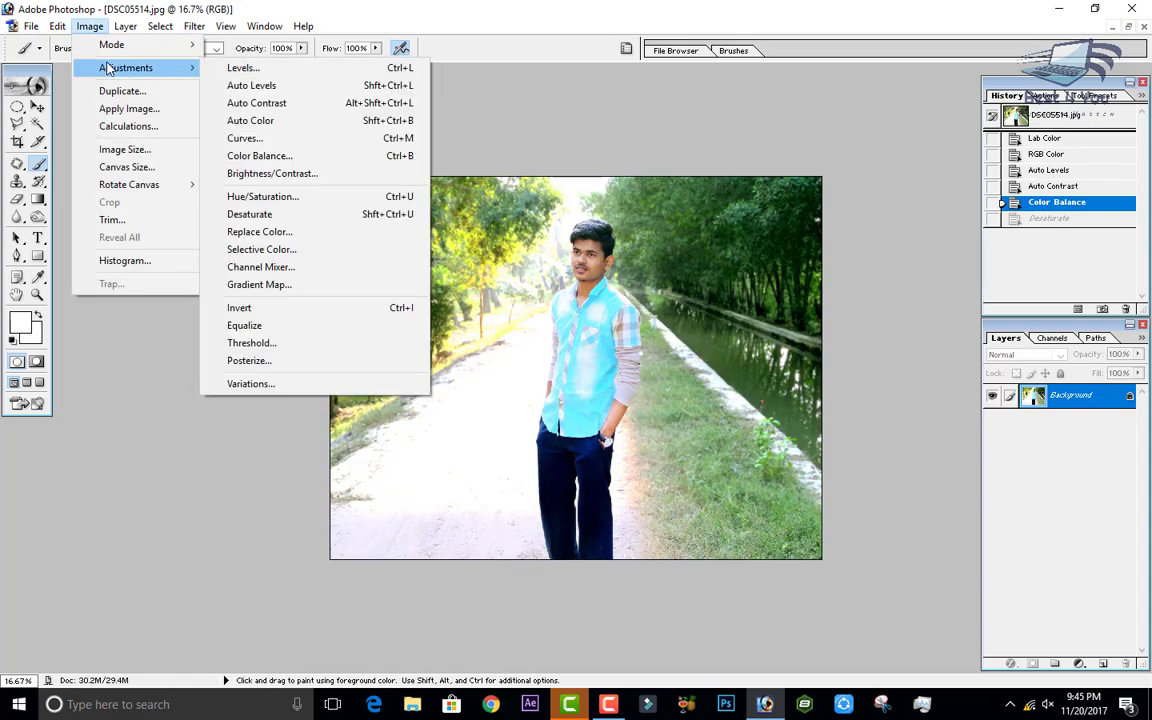
{"action": "left_click", "coordinate": [318, 236]}
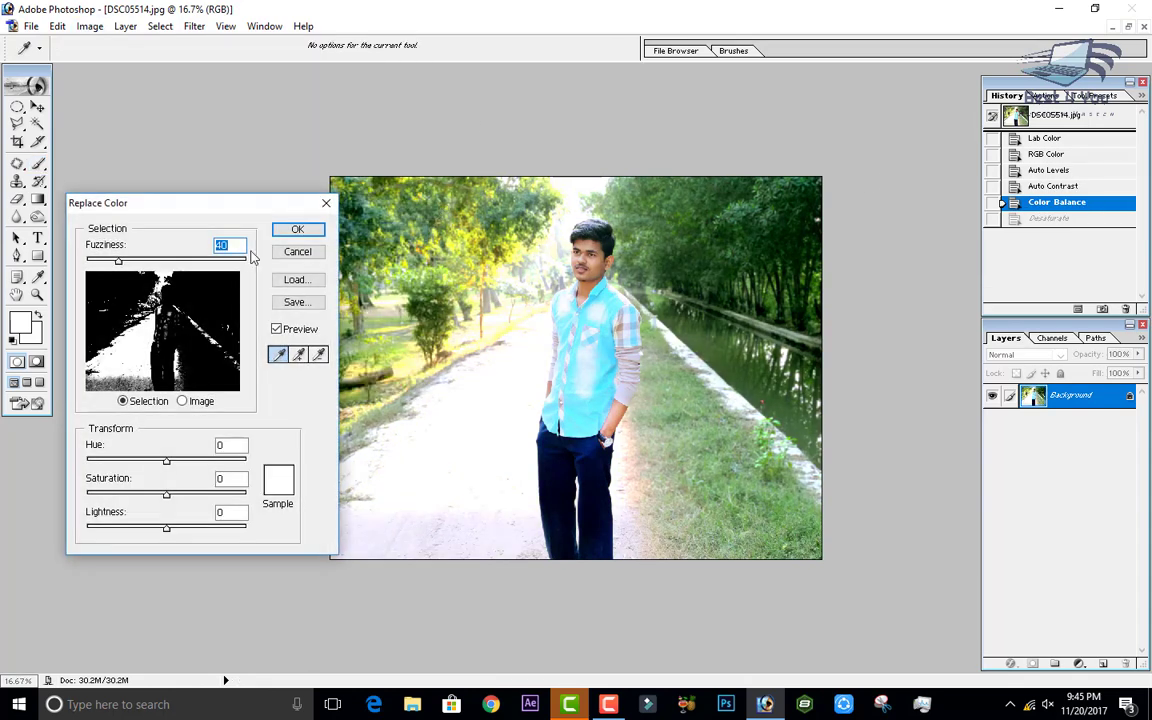
{"action": "left_click", "coordinate": [221, 286]}
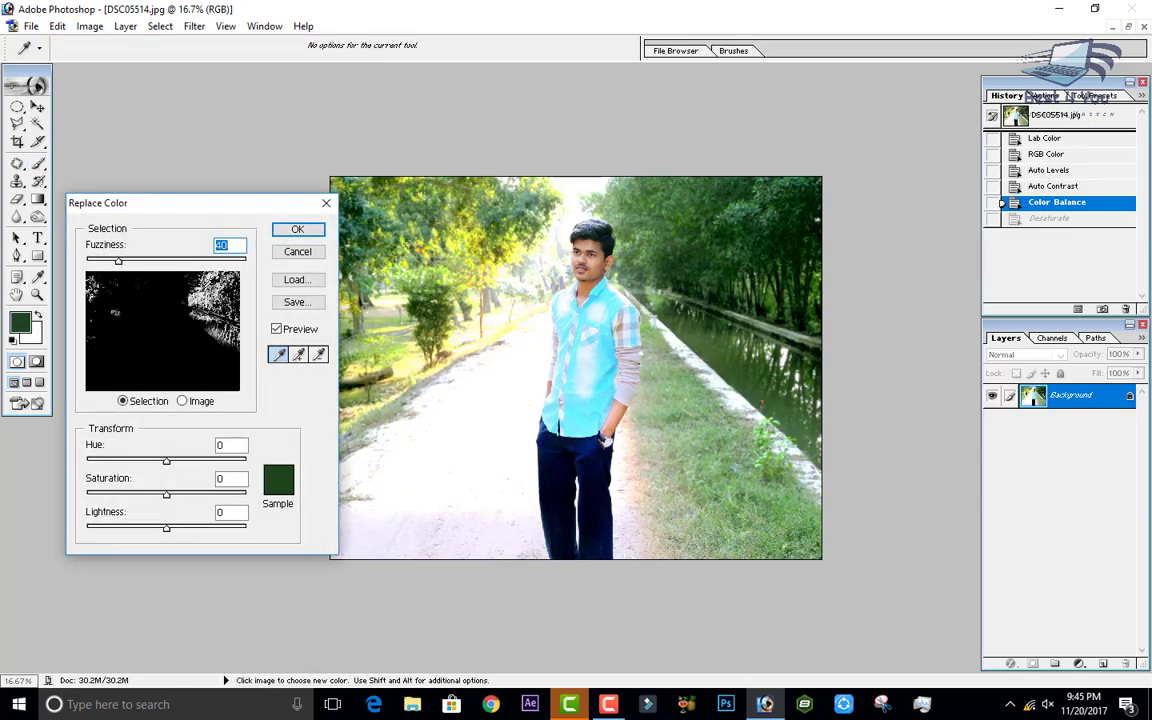
{"action": "left_click", "coordinate": [145, 296]}
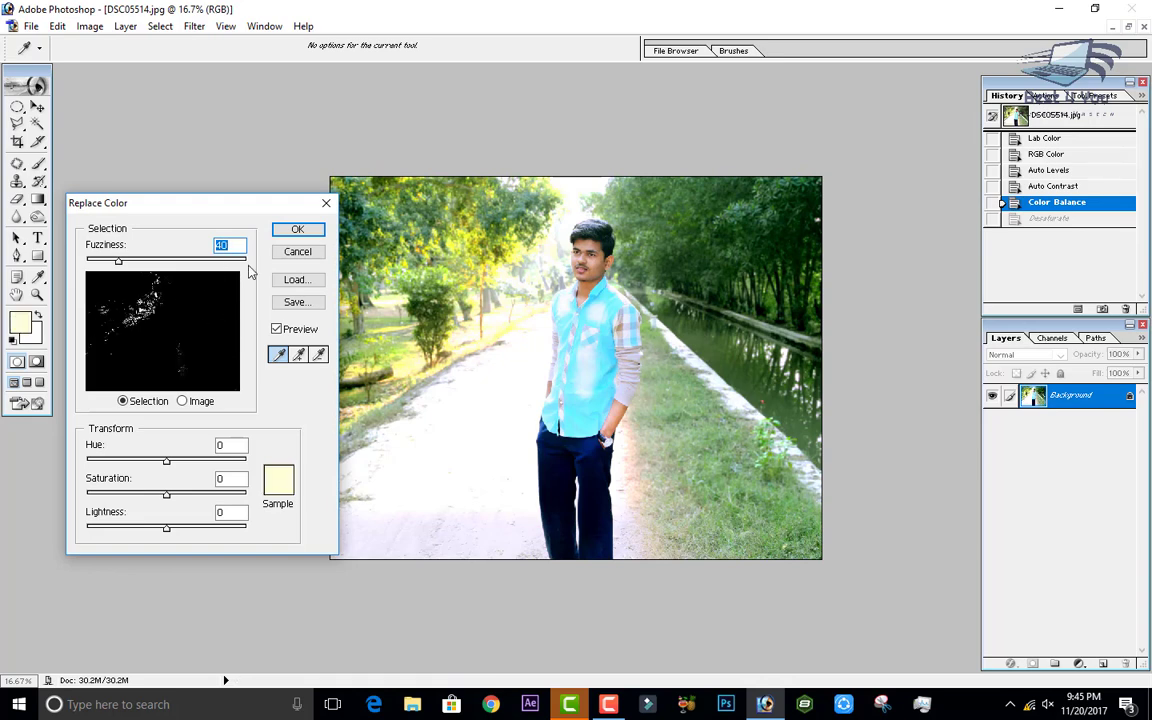
{"action": "left_click_drag", "start_coordinate": [163, 261], "coordinate": [240, 259]}
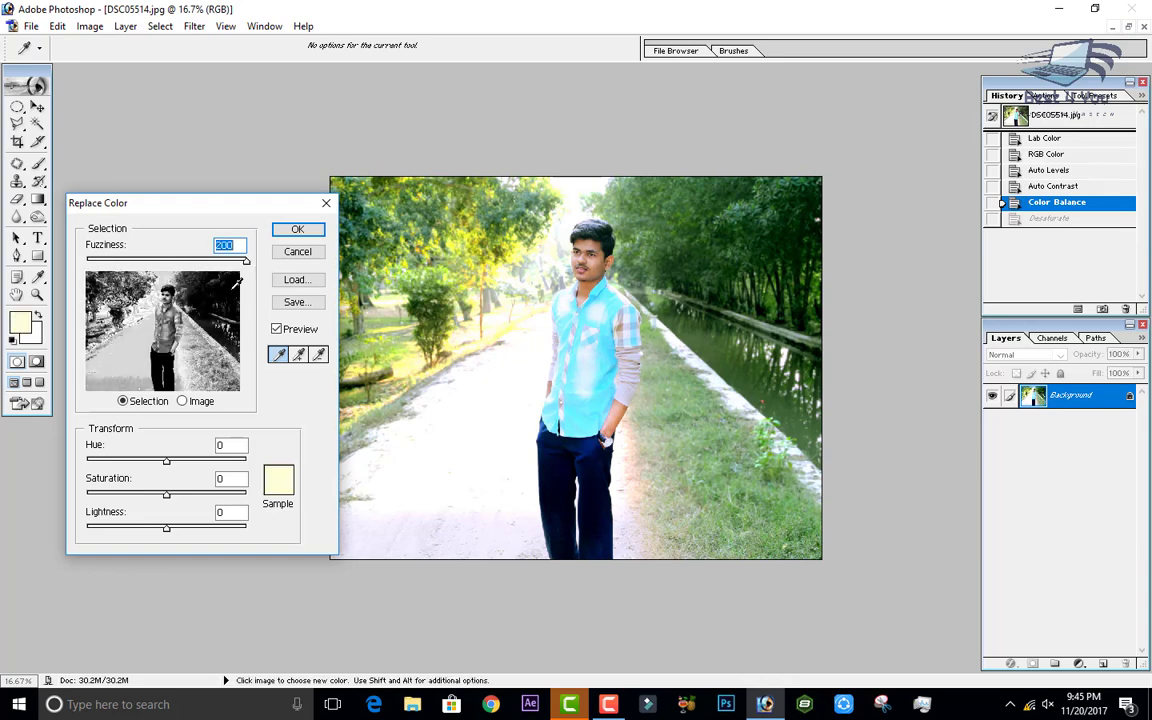
Sample dark green and white tones for Replace Color, show the image in the preview, and sample the dark green trees.
{"action": "left_click", "coordinate": [223, 293]}
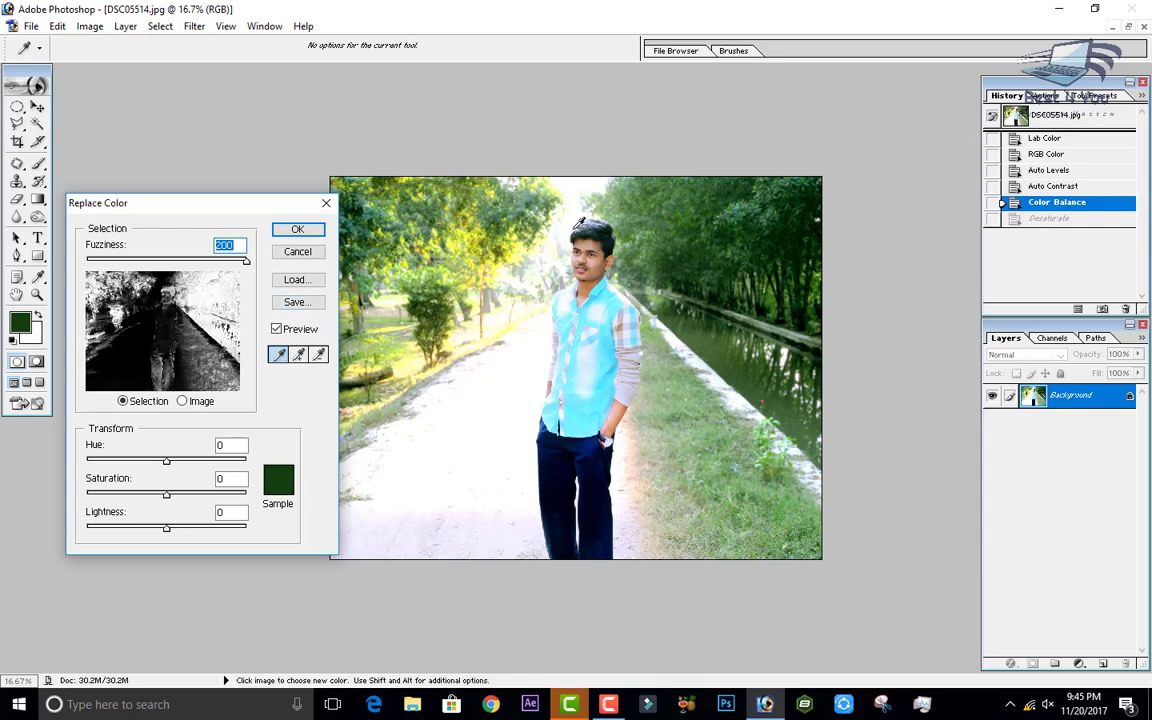
{"action": "left_click", "coordinate": [575, 212]}
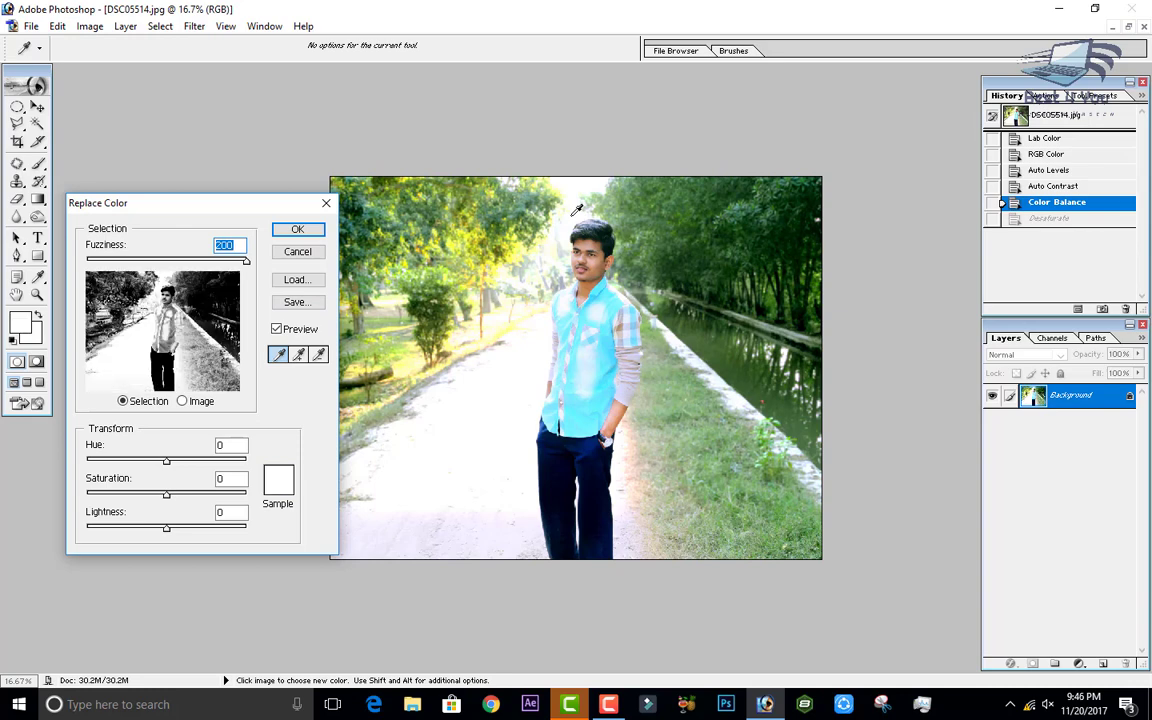
{"action": "left_click", "coordinate": [182, 401]}
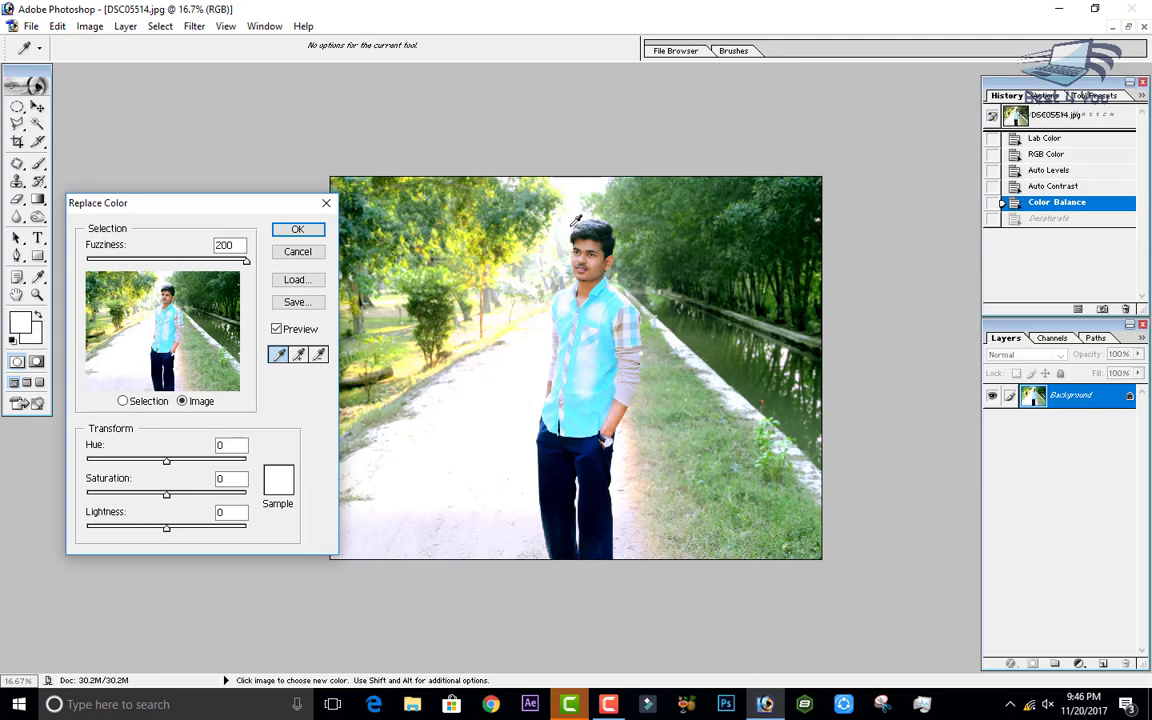
{"action": "left_click", "coordinate": [716, 193]}
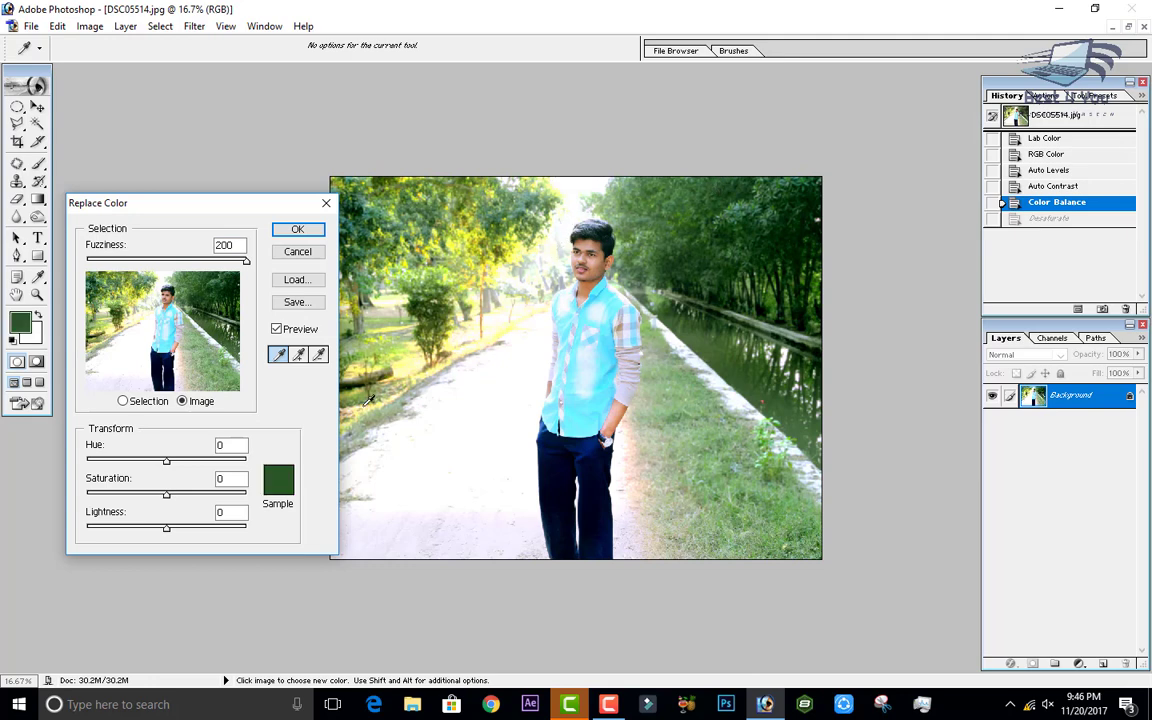
Compare the Selection and Image views in the Replace Color preview, leaving it on Image.
{"action": "mouse_move", "coordinate": [160, 472]}
{"action": "left_mouse_down"}
{"action": "mouse_move", "coordinate": [199, 481]}
{"action": "mouse_move", "coordinate": [105, 453]}
{"action": "mouse_move", "coordinate": [168, 476]}
{"action": "left_mouse_up"}
{"action": "left_click", "coordinate": [123, 401]}
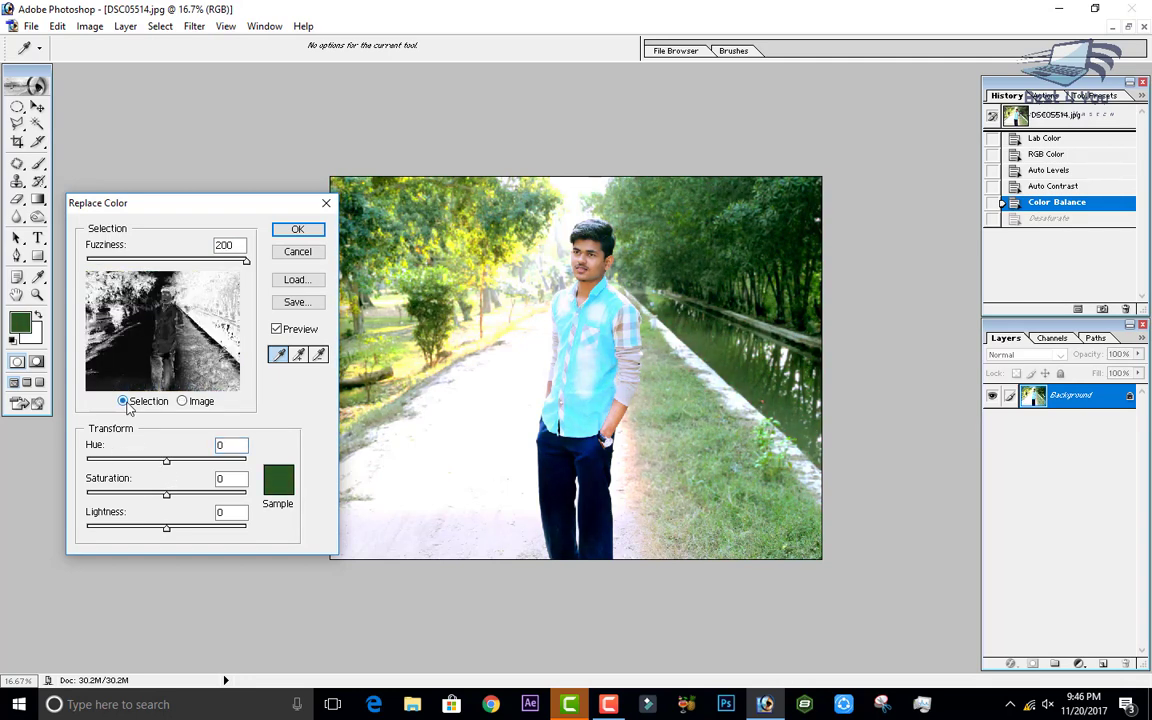
{"action": "left_click", "coordinate": [190, 401]}
{"action": "left_click", "coordinate": [155, 401]}
{"action": "left_click", "coordinate": [186, 402]}
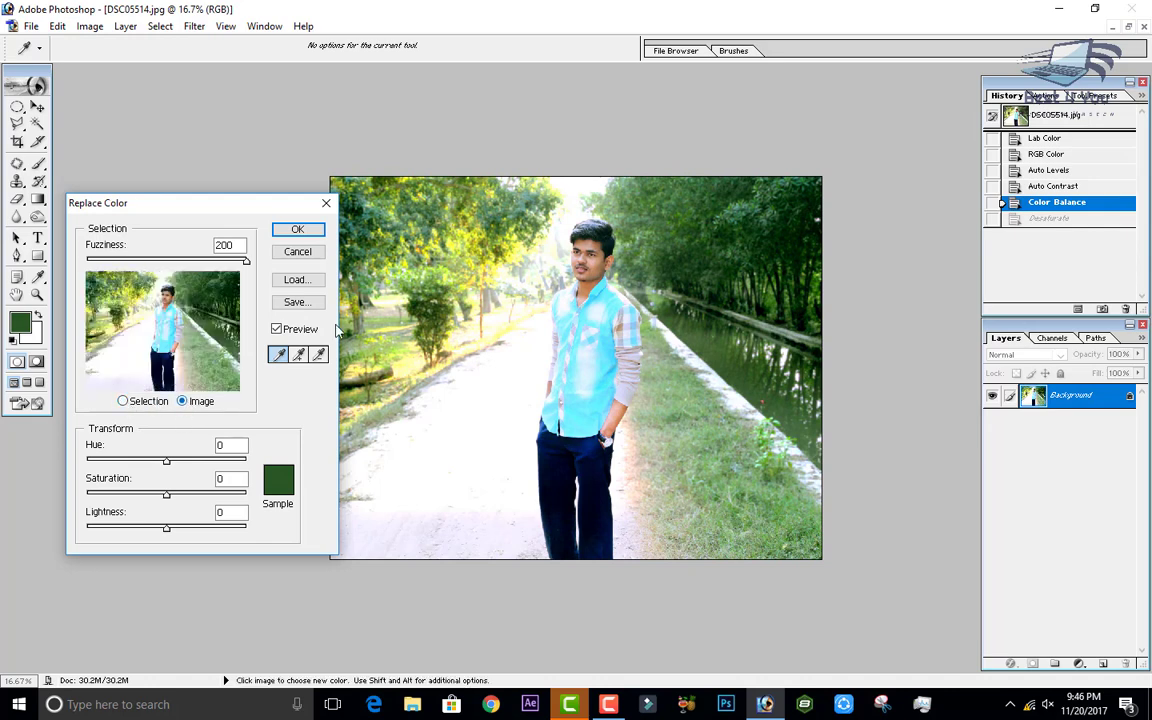
Sample the white path and try lightness values of -100, +72 and +31 in Replace Color.
{"action": "left_click", "coordinate": [527, 365]}
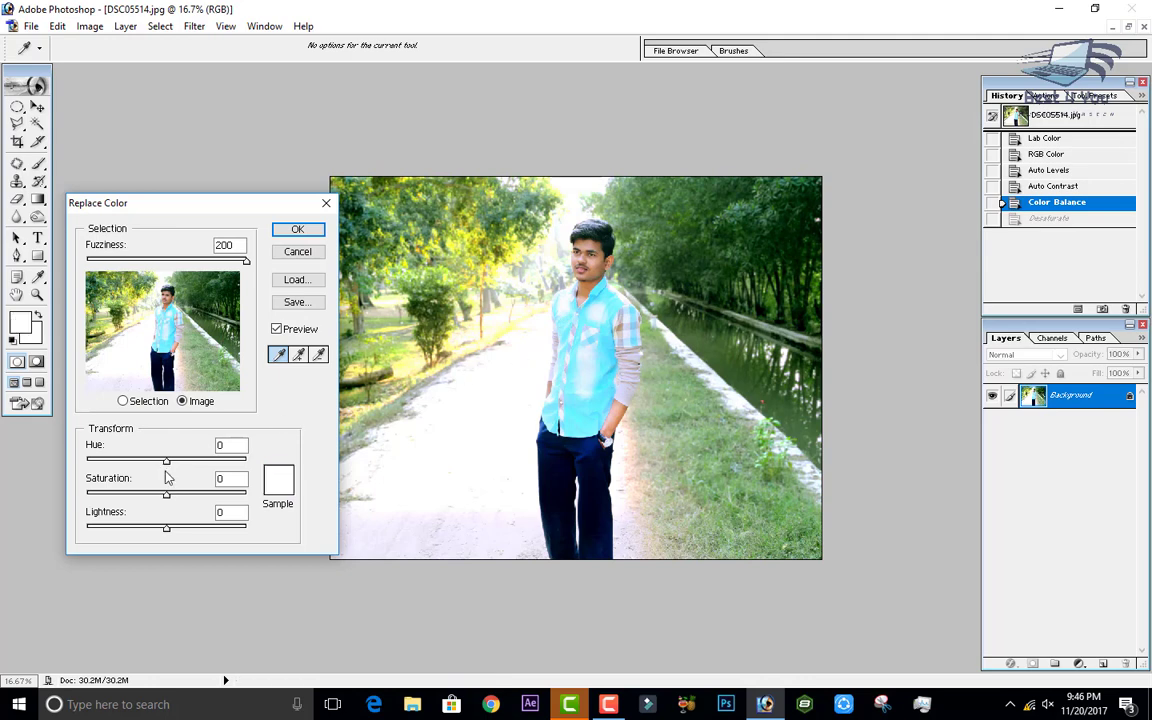
{"action": "left_click_drag", "start_coordinate": [166, 533], "coordinate": [72, 507]}
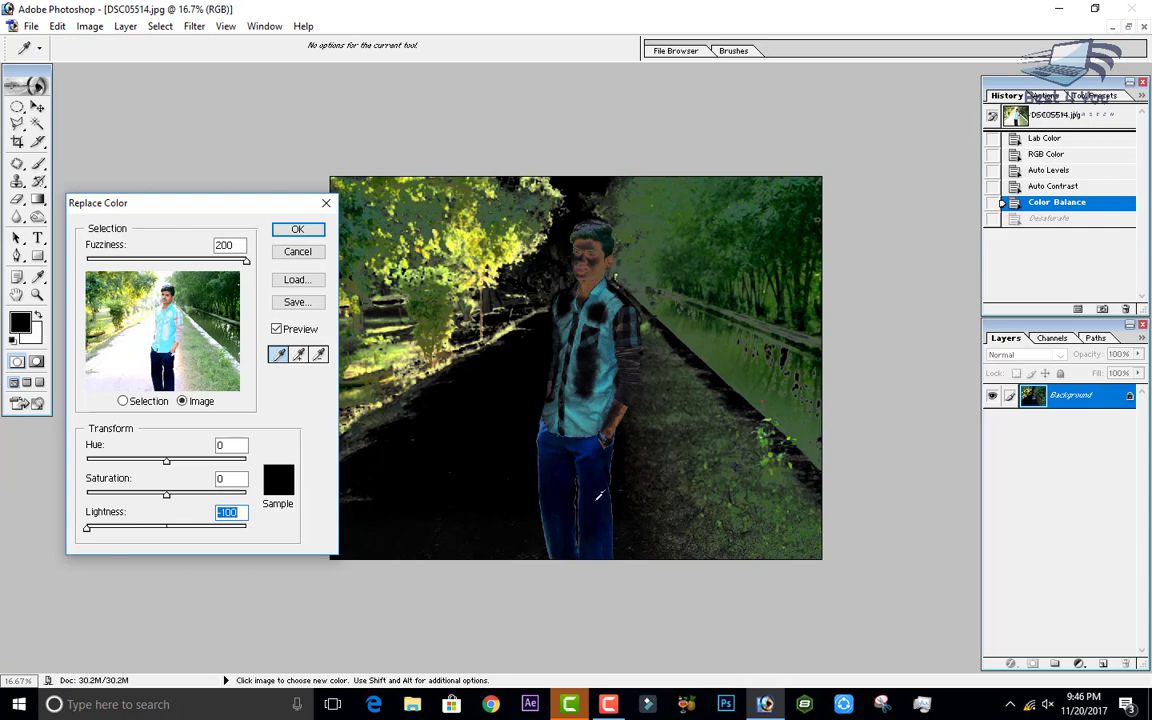
{"action": "left_click", "coordinate": [223, 528]}
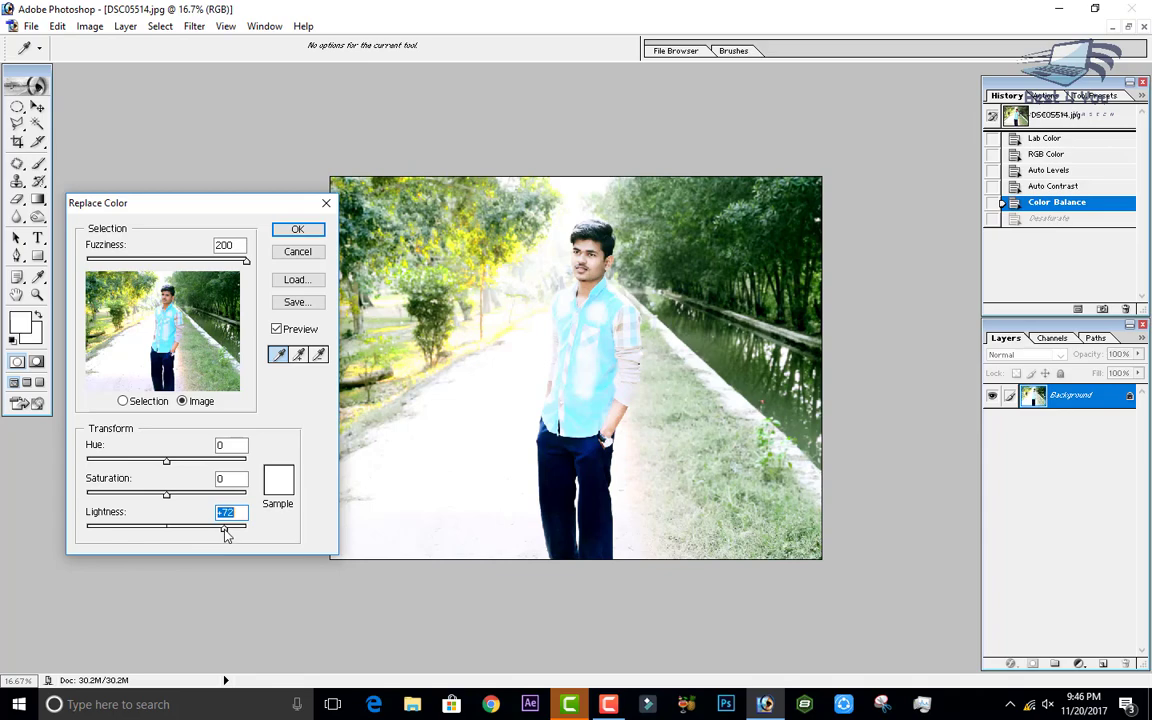
{"action": "left_click_drag", "start_coordinate": [224, 529], "coordinate": [192, 529]}
Sample the green of the canal and set the replacement lightness to +33 after trying a darker value.
{"action": "left_click", "coordinate": [738, 347]}
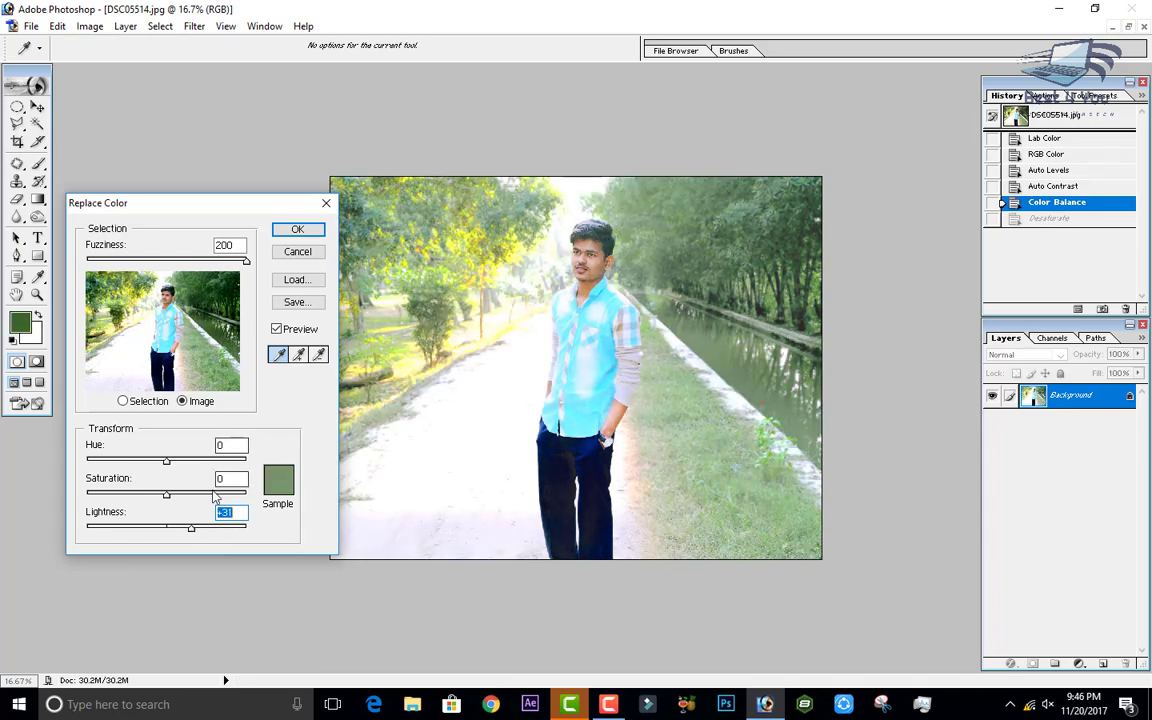
{"action": "left_click", "coordinate": [115, 527]}
{"action": "left_click_drag", "start_coordinate": [111, 508], "coordinate": [168, 511]}
{"action": "left_click", "coordinate": [192, 527]}
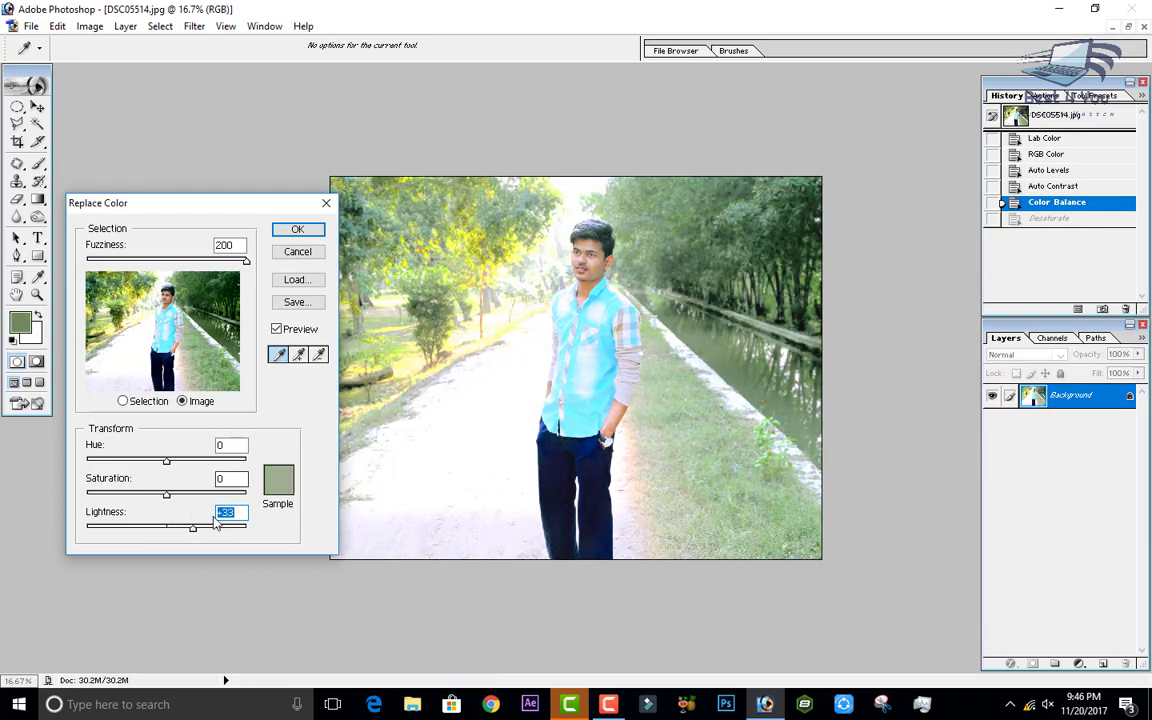
Try lightness -1, hue +65 and saturation +76 in Replace Color with the cyan shirt sampled, and cancel the adjustment.
{"action": "left_click", "coordinate": [127, 527]}
{"action": "left_click_drag", "start_coordinate": [122, 508], "coordinate": [195, 480]}
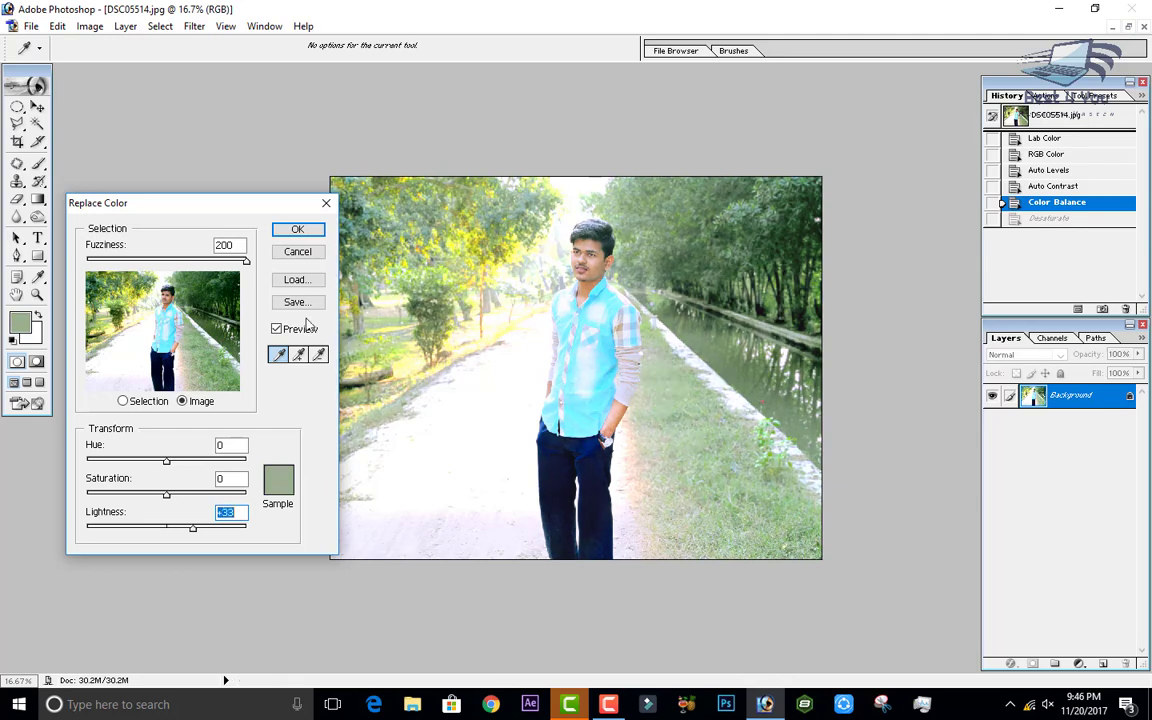
{"action": "left_click_drag", "start_coordinate": [194, 533], "coordinate": [169, 529]}
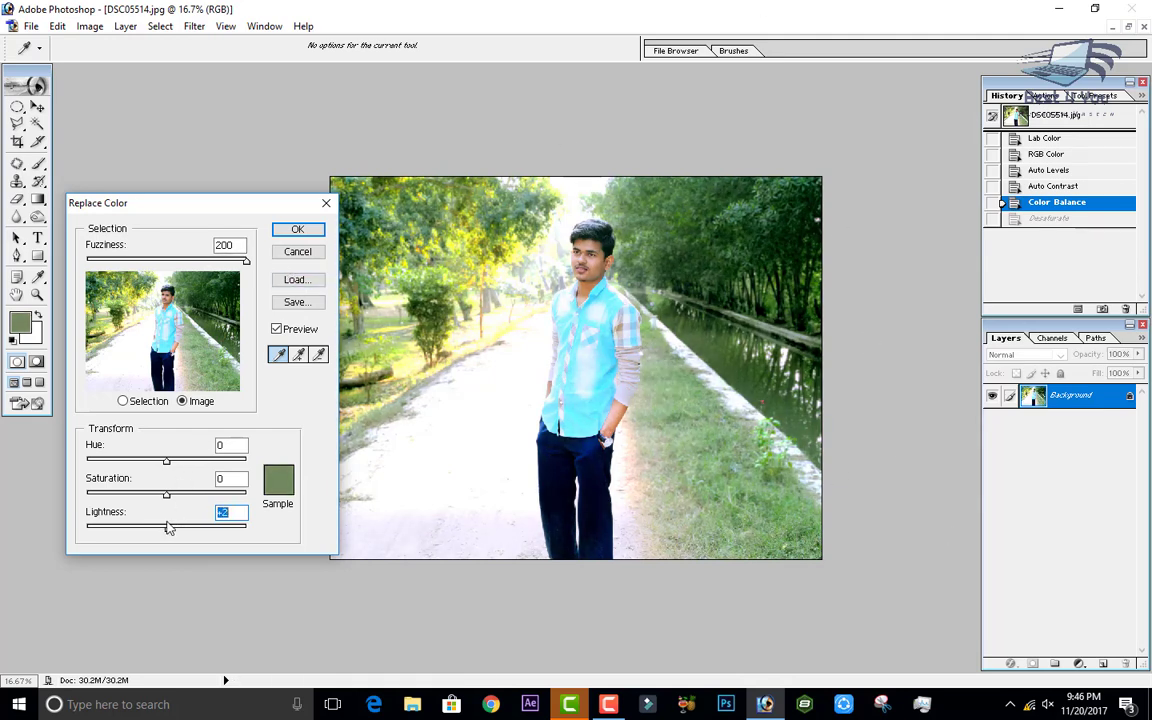
{"action": "left_click", "coordinate": [580, 412]}
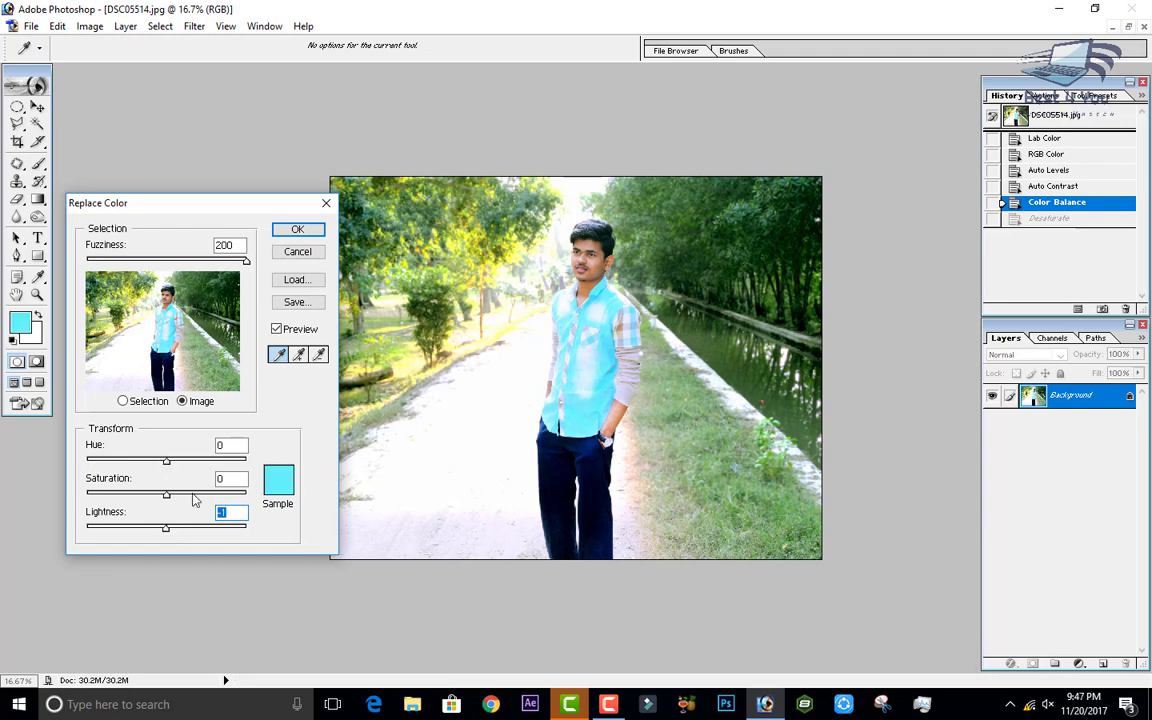
{"action": "left_click_drag", "start_coordinate": [195, 496], "coordinate": [219, 505]}
{"action": "left_click_drag", "start_coordinate": [166, 460], "coordinate": [197, 463]}
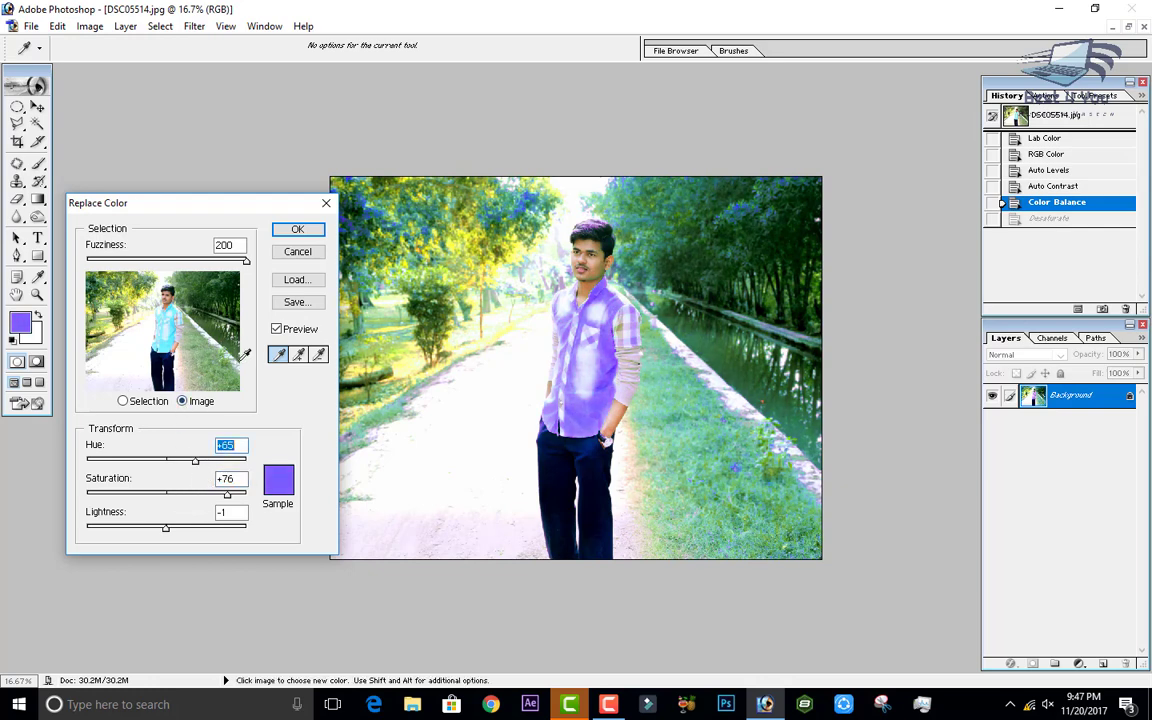
{"action": "left_click", "coordinate": [297, 251]}
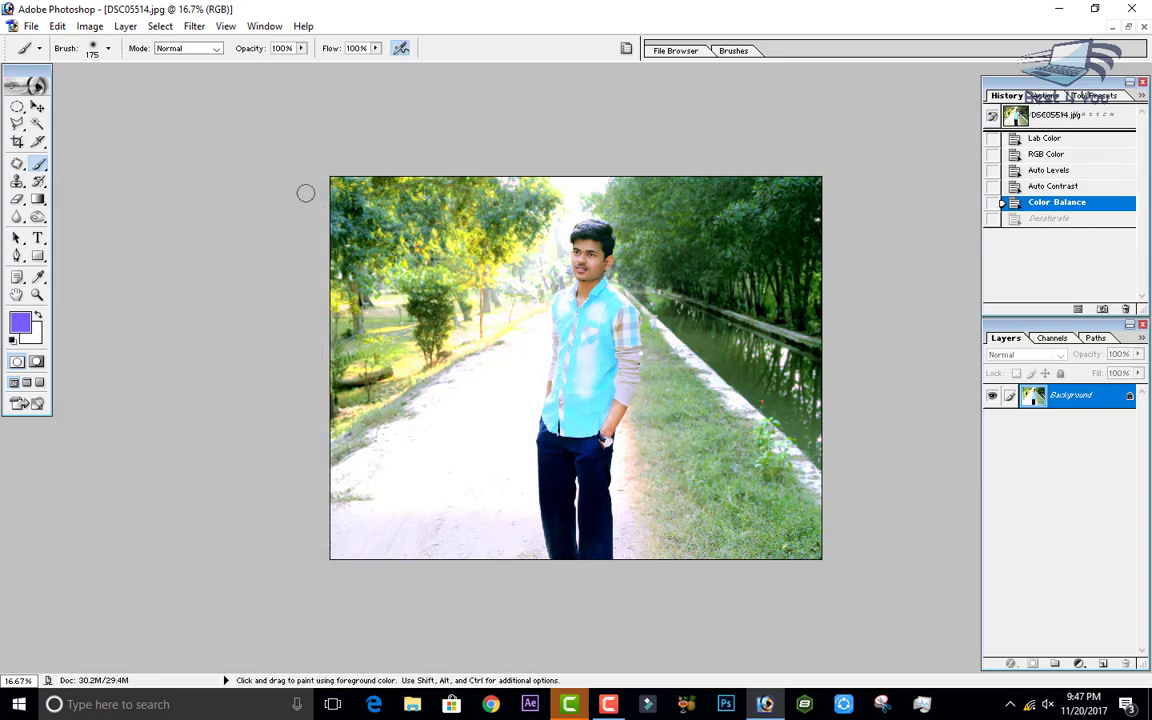
Open Selective Color and set the Cyans to cyan +68%, magenta +100%, yellow +93% and black +100%.
{"action": "left_click", "coordinate": [84, 27]}
{"action": "mouse_move", "coordinate": [121, 68]}
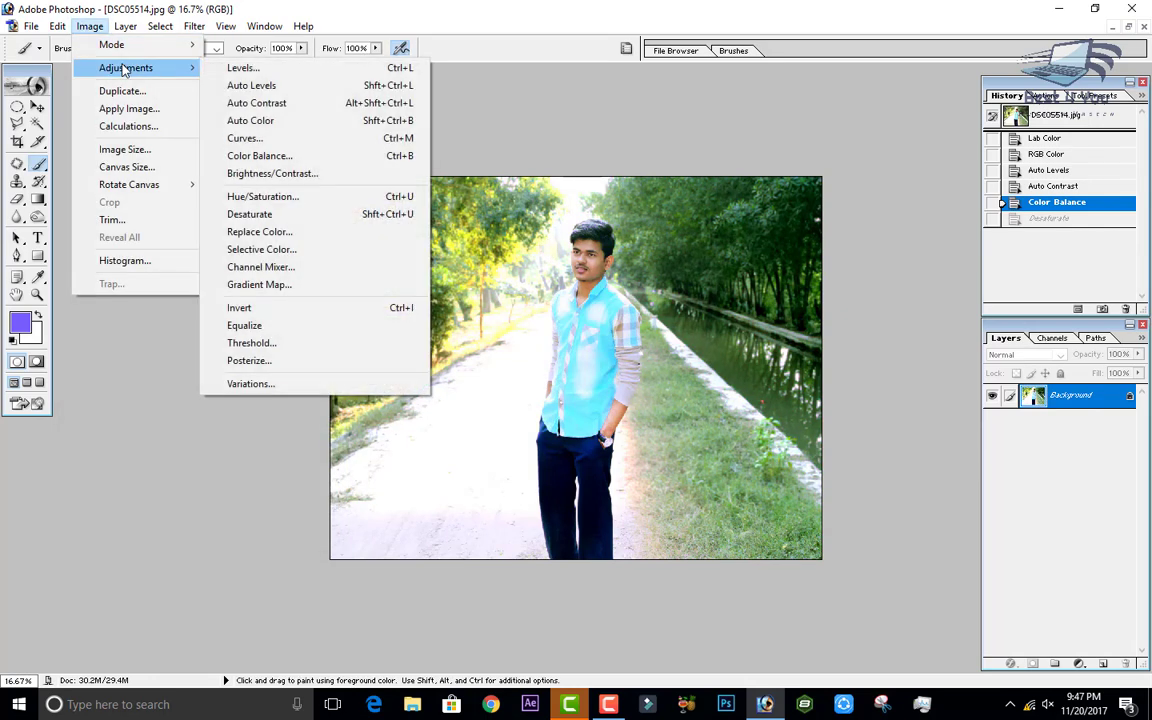
{"action": "left_click", "coordinate": [271, 250]}
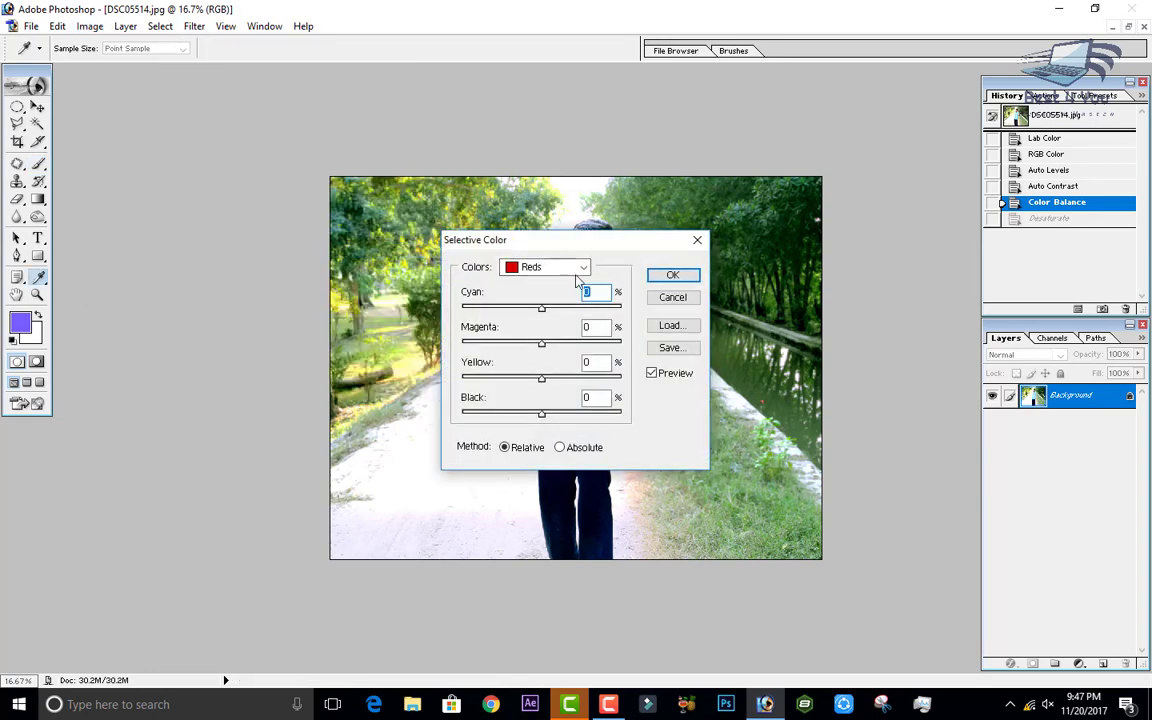
{"action": "left_click_drag", "start_coordinate": [573, 249], "coordinate": [197, 178]}
{"action": "left_click", "coordinate": [209, 199]}
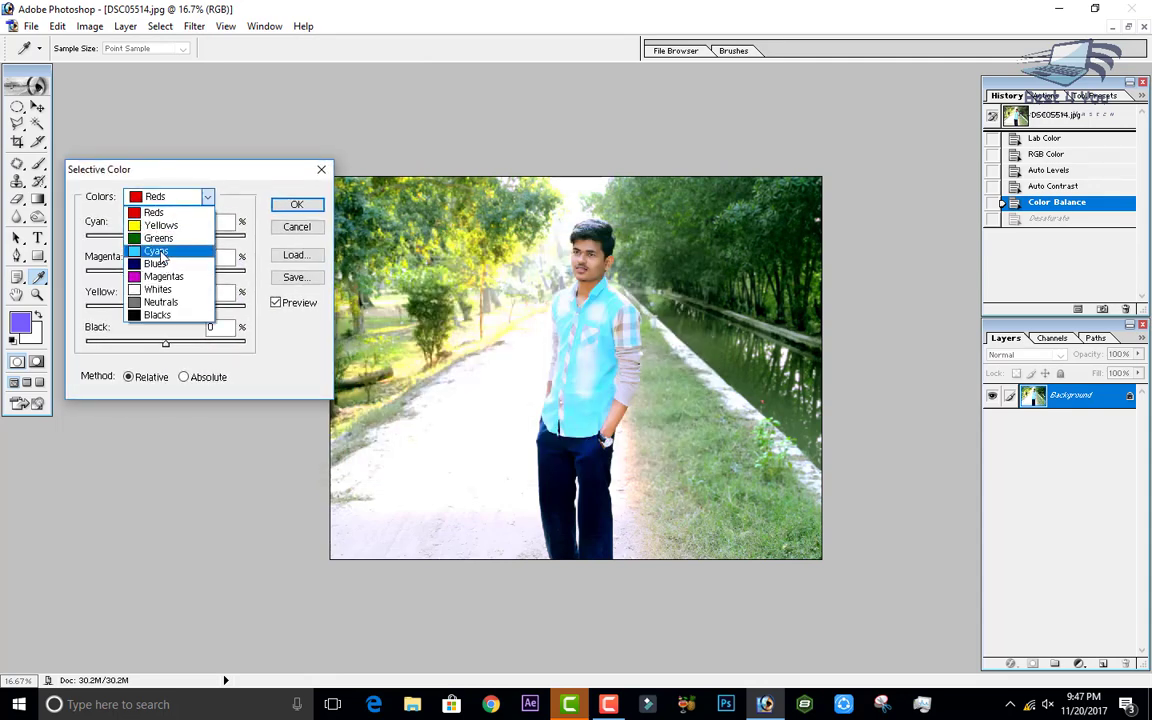
{"action": "left_click", "coordinate": [158, 251]}
{"action": "left_click_drag", "start_coordinate": [166, 238], "coordinate": [220, 236]}
{"action": "left_click_drag", "start_coordinate": [165, 272], "coordinate": [250, 281]}
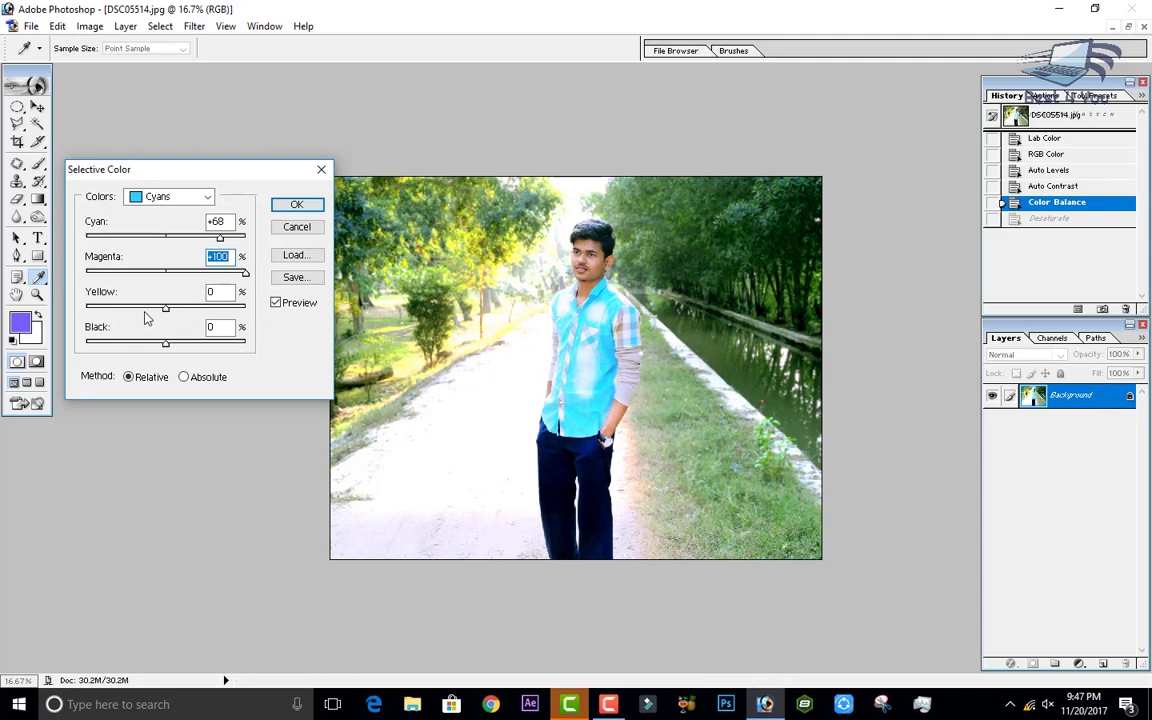
{"action": "left_click_drag", "start_coordinate": [166, 308], "coordinate": [240, 308]}
{"action": "left_click_drag", "start_coordinate": [165, 342], "coordinate": [265, 357]}
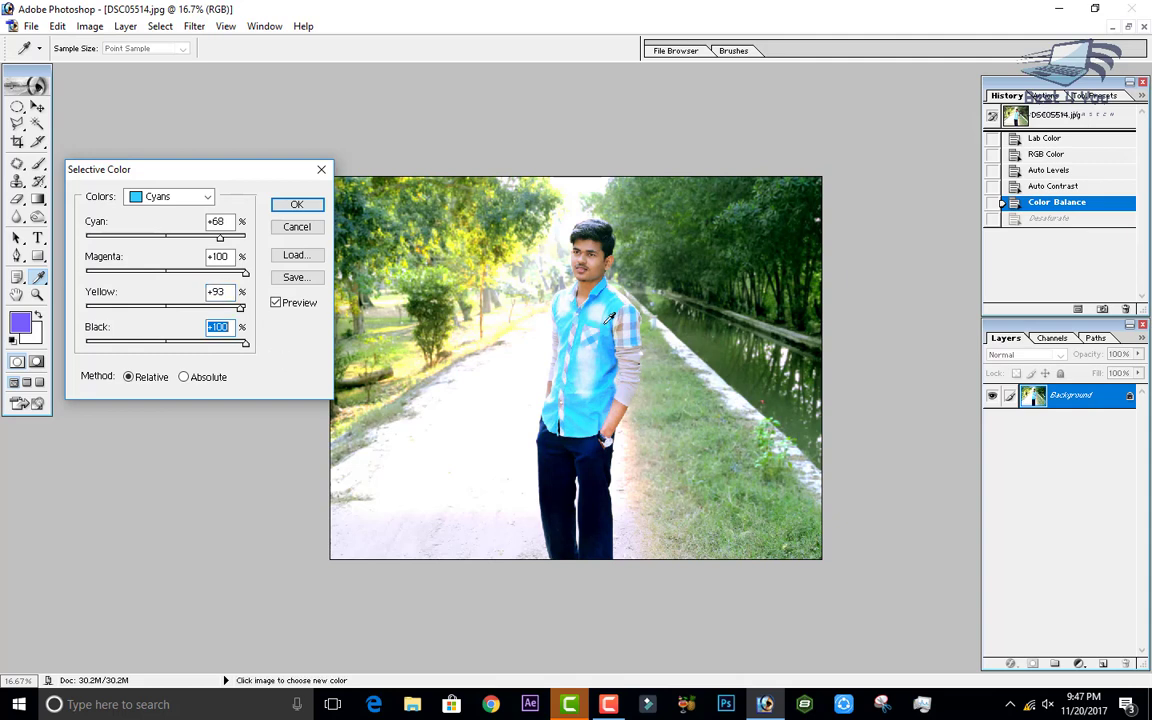
Set the Greens in Selective Color to cyan -58%, magenta -88%, yellow +100% and black +18%.
{"action": "left_click", "coordinate": [165, 197]}
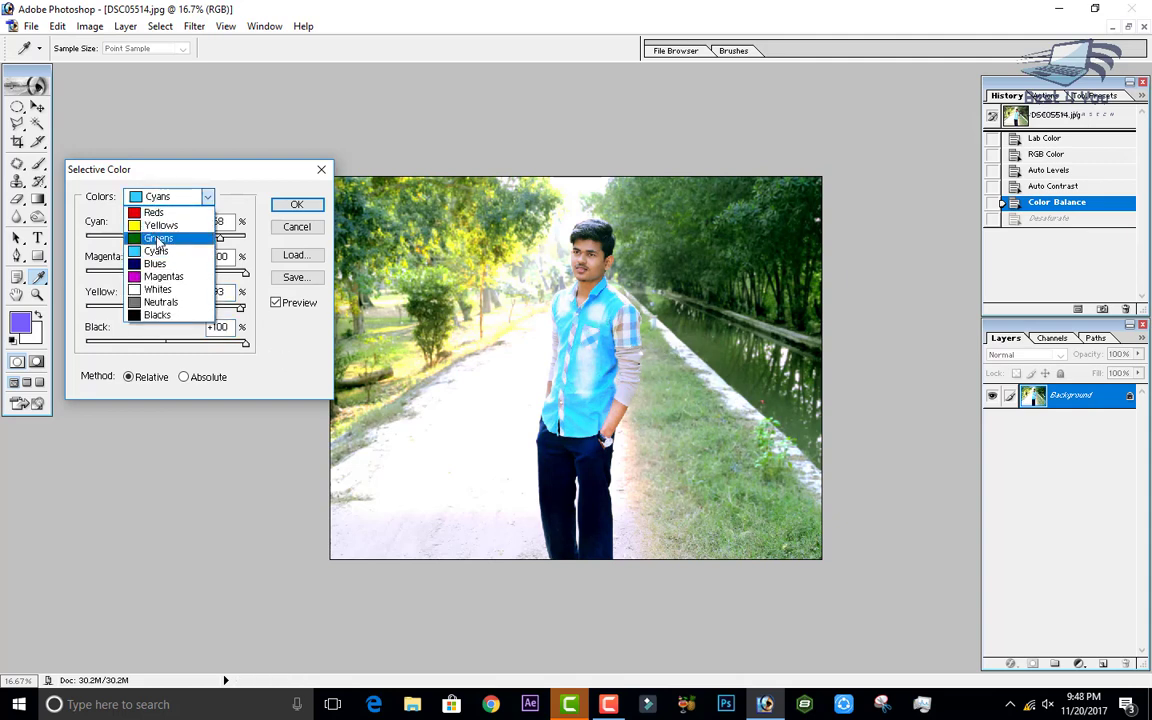
{"action": "left_click", "coordinate": [158, 238]}
{"action": "left_click", "coordinate": [200, 237]}
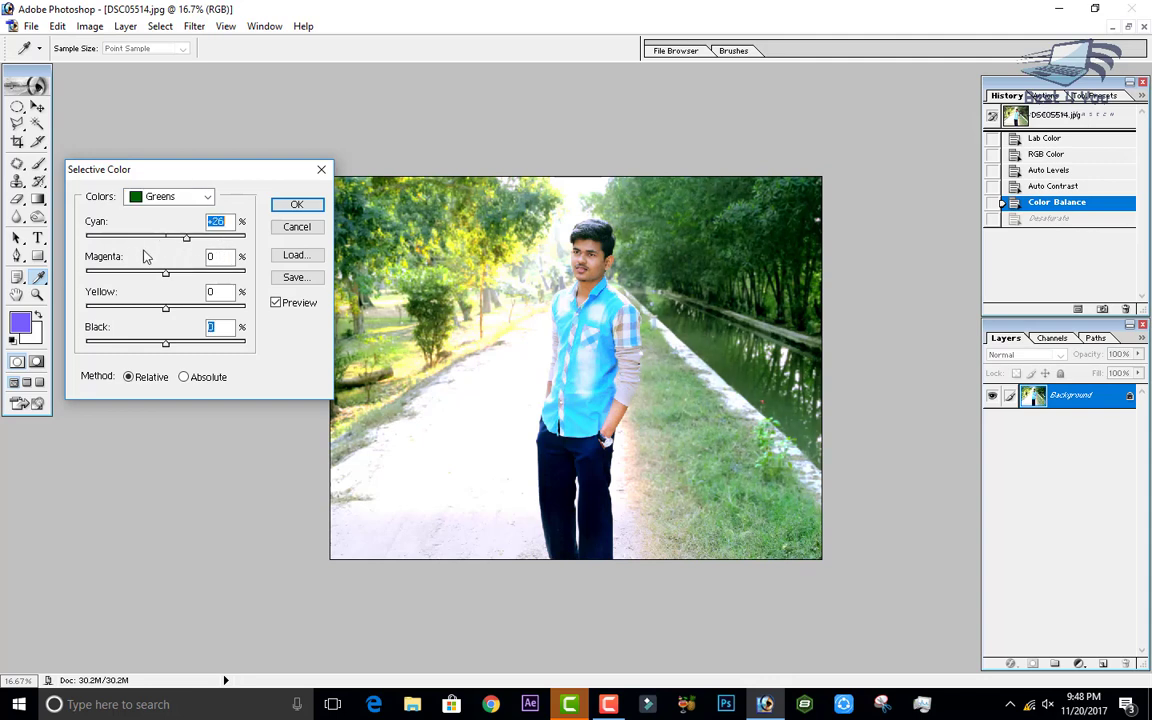
{"action": "mouse_move", "coordinate": [103, 237]}
{"action": "left_mouse_down"}
{"action": "mouse_move", "coordinate": [62, 250]}
{"action": "mouse_move", "coordinate": [138, 252]}
{"action": "mouse_move", "coordinate": [120, 240]}
{"action": "left_mouse_up"}
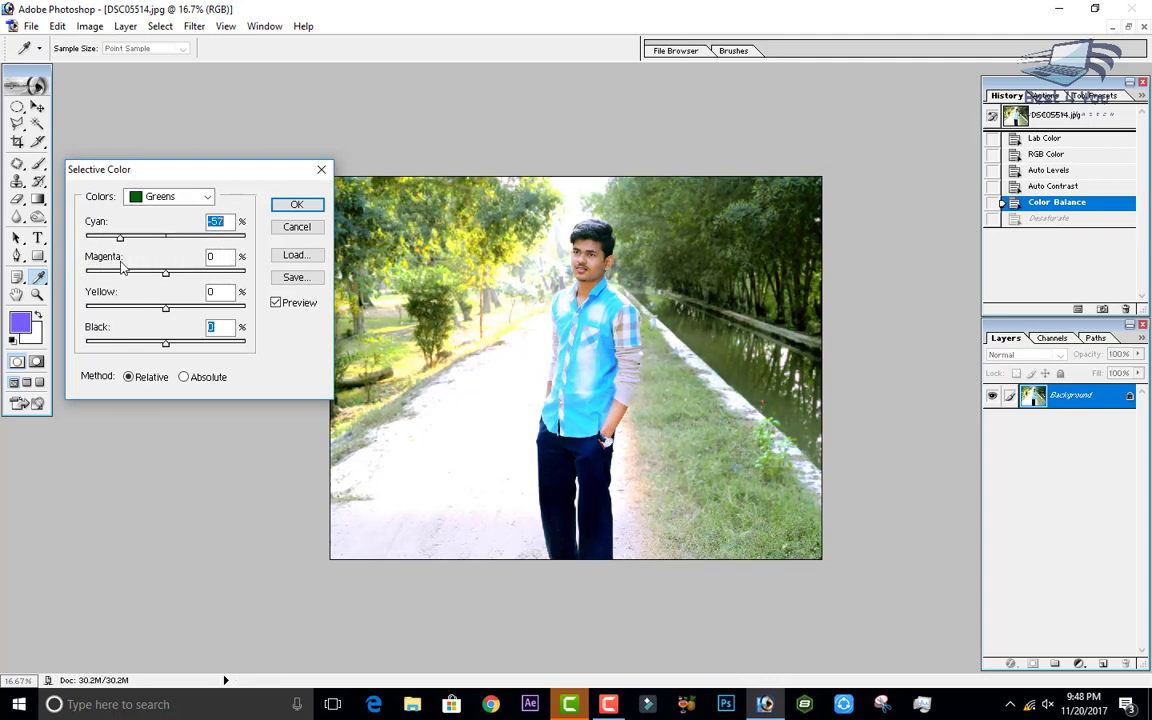
{"action": "left_click_drag", "start_coordinate": [165, 273], "coordinate": [107, 273]}
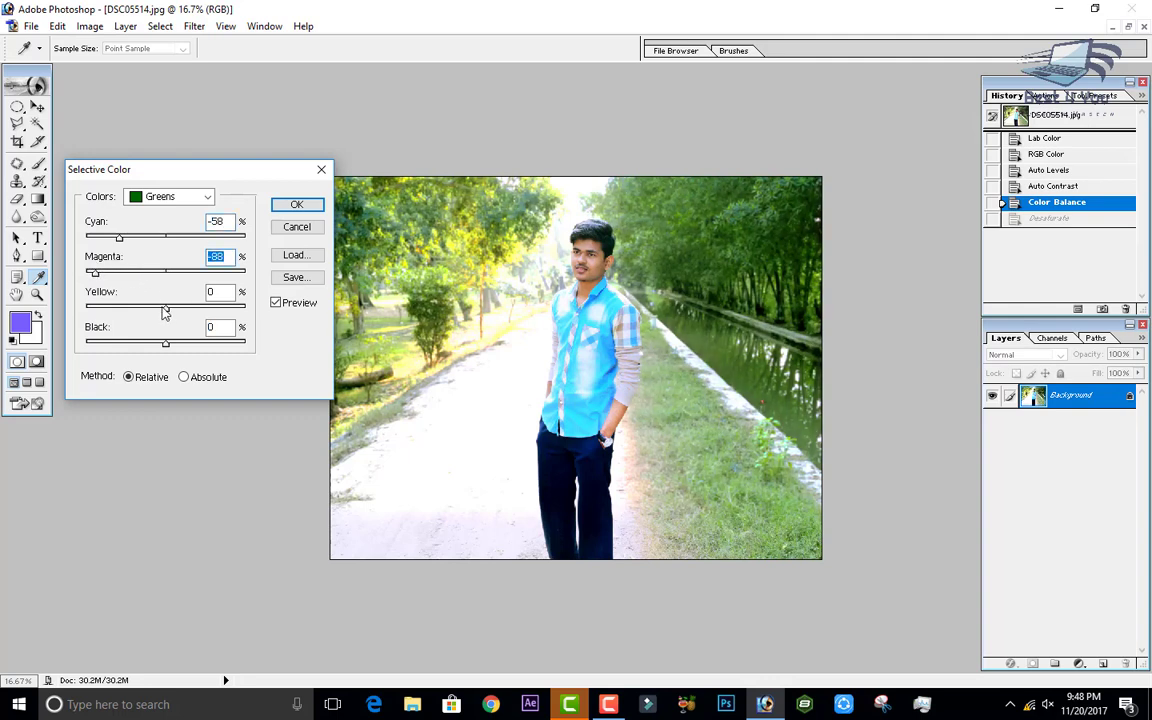
{"action": "left_click_drag", "start_coordinate": [165, 308], "coordinate": [252, 358]}
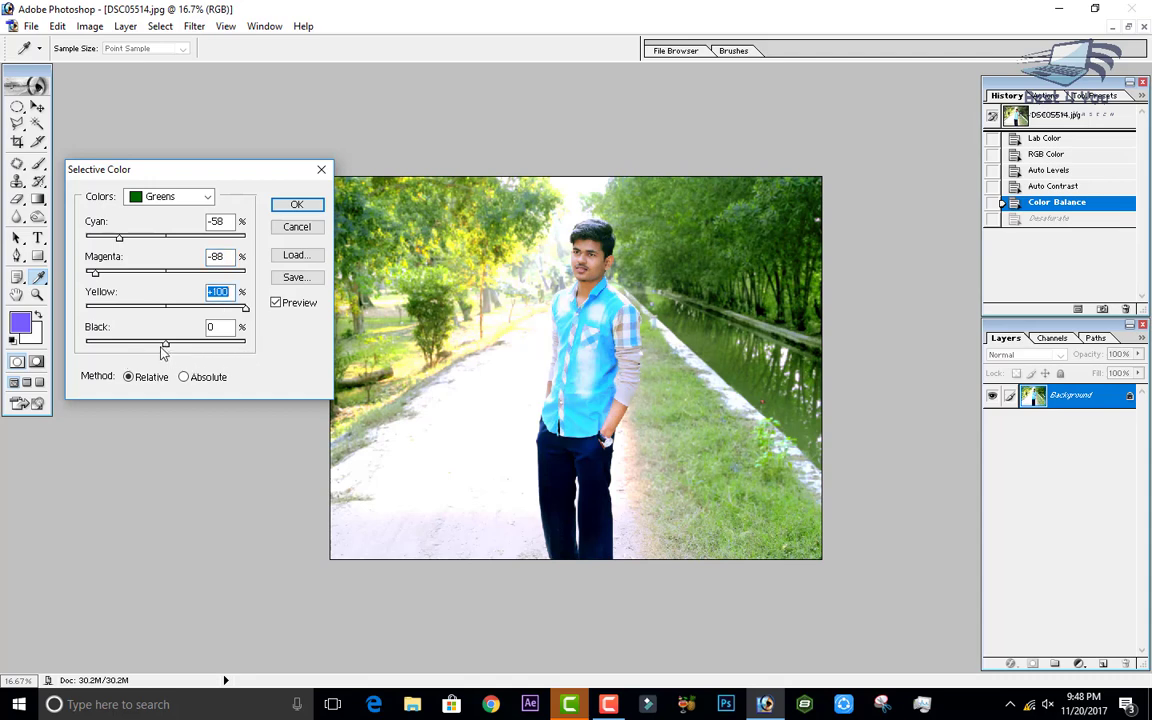
{"action": "left_click_drag", "start_coordinate": [165, 344], "coordinate": [97, 343]}
{"action": "left_click_drag", "start_coordinate": [200, 349], "coordinate": [183, 370]}
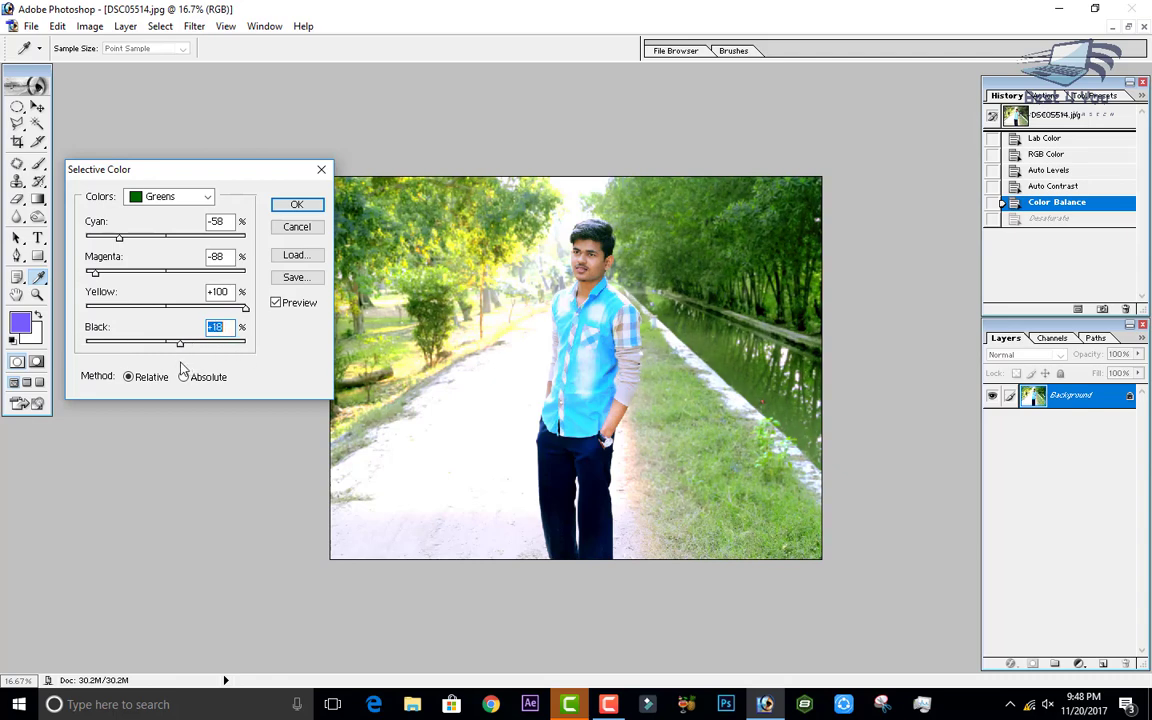
Set the Yellows in Selective Color to cyan -37%, magenta -29%, yellow +75% and black +19%.
{"action": "left_click", "coordinate": [158, 196]}
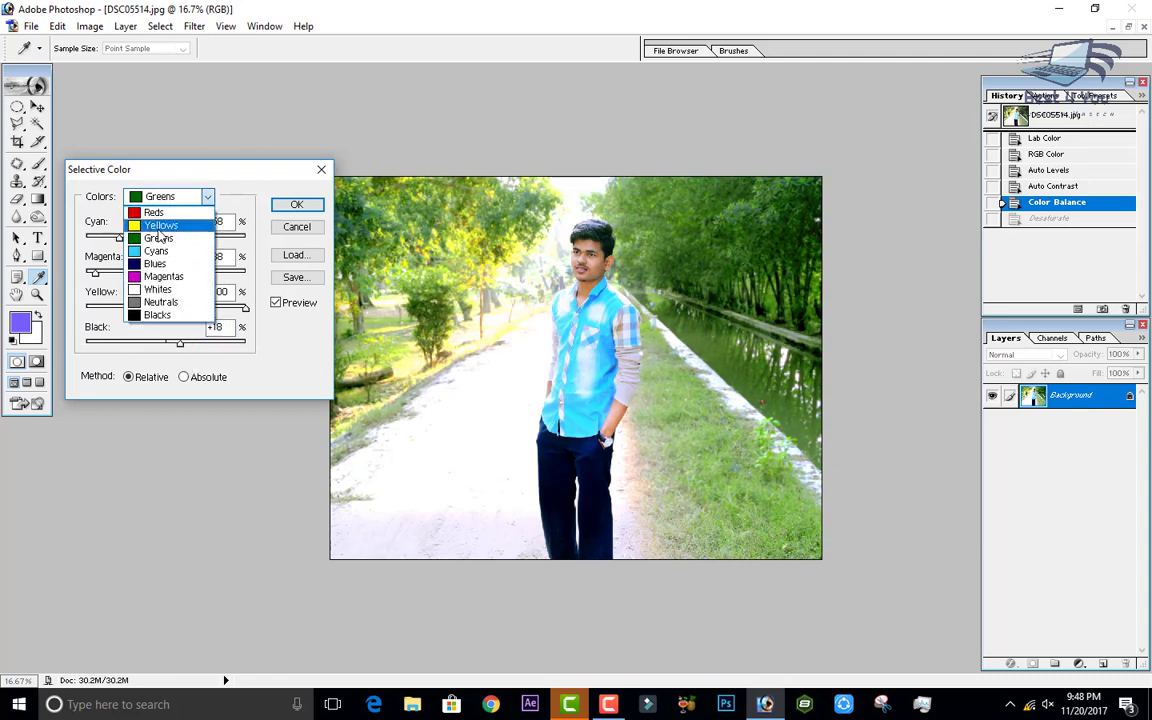
{"action": "left_click", "coordinate": [145, 221]}
{"action": "left_click_drag", "start_coordinate": [158, 240], "coordinate": [226, 321]}
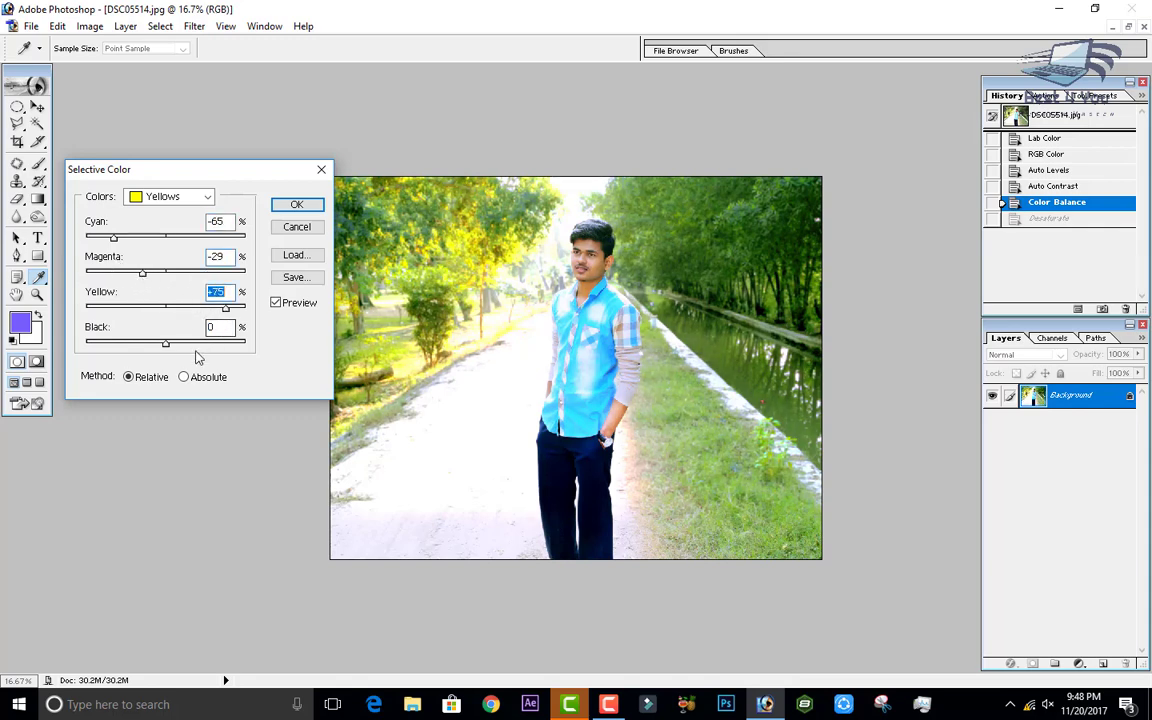
{"action": "mouse_move", "coordinate": [168, 347]}
{"action": "left_mouse_down"}
{"action": "mouse_move", "coordinate": [101, 344]}
{"action": "mouse_move", "coordinate": [216, 354]}
{"action": "mouse_move", "coordinate": [192, 362]}
{"action": "mouse_move", "coordinate": [162, 330]}
{"action": "left_mouse_up"}
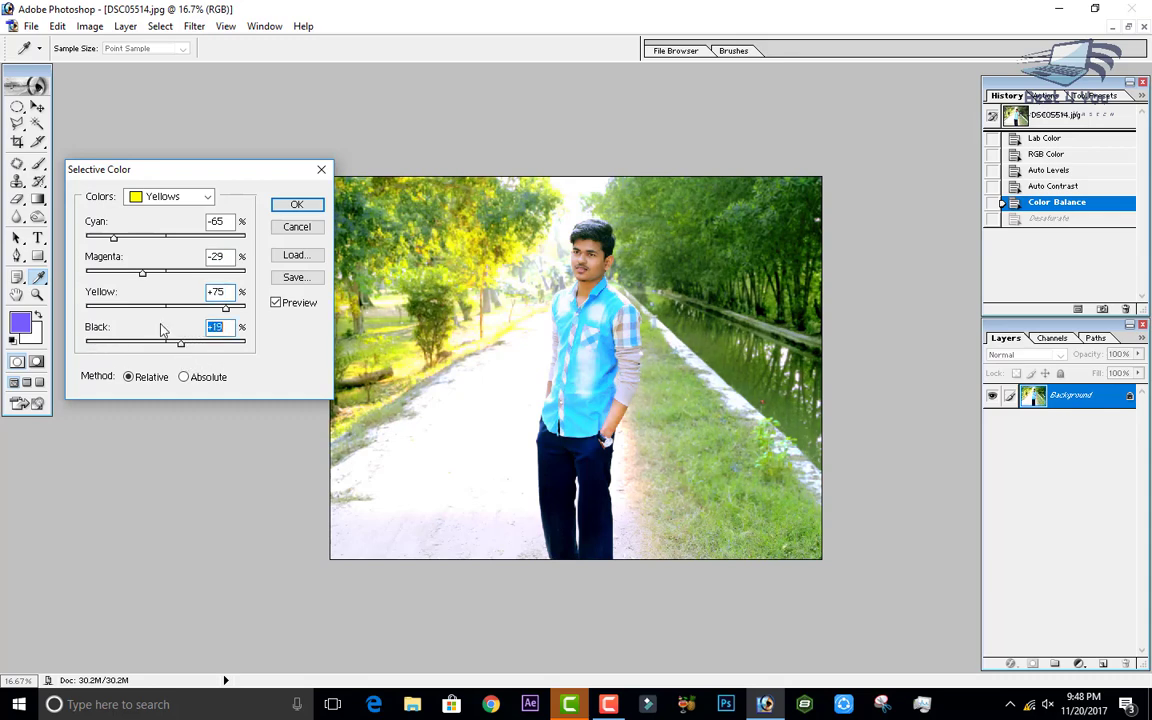
{"action": "left_click_drag", "start_coordinate": [114, 238], "coordinate": [138, 241]}
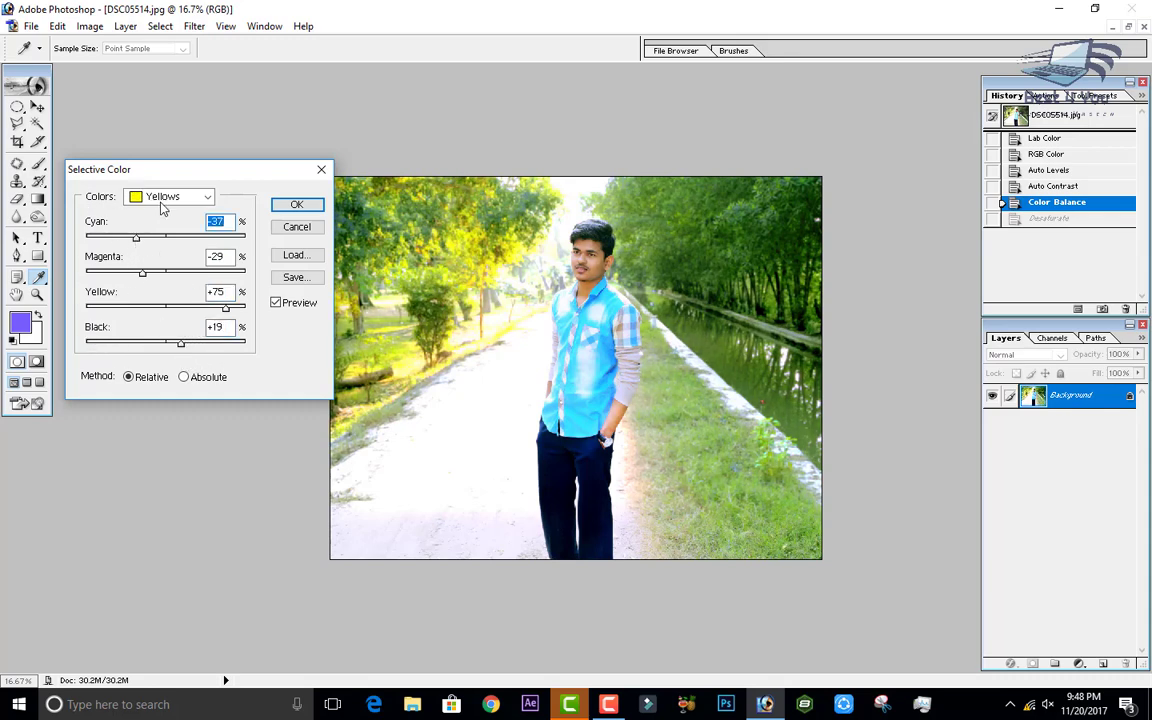
Set the Whites to cyan +27% and black -4%, and sample the dark green of the trees.
{"action": "left_click", "coordinate": [195, 198]}
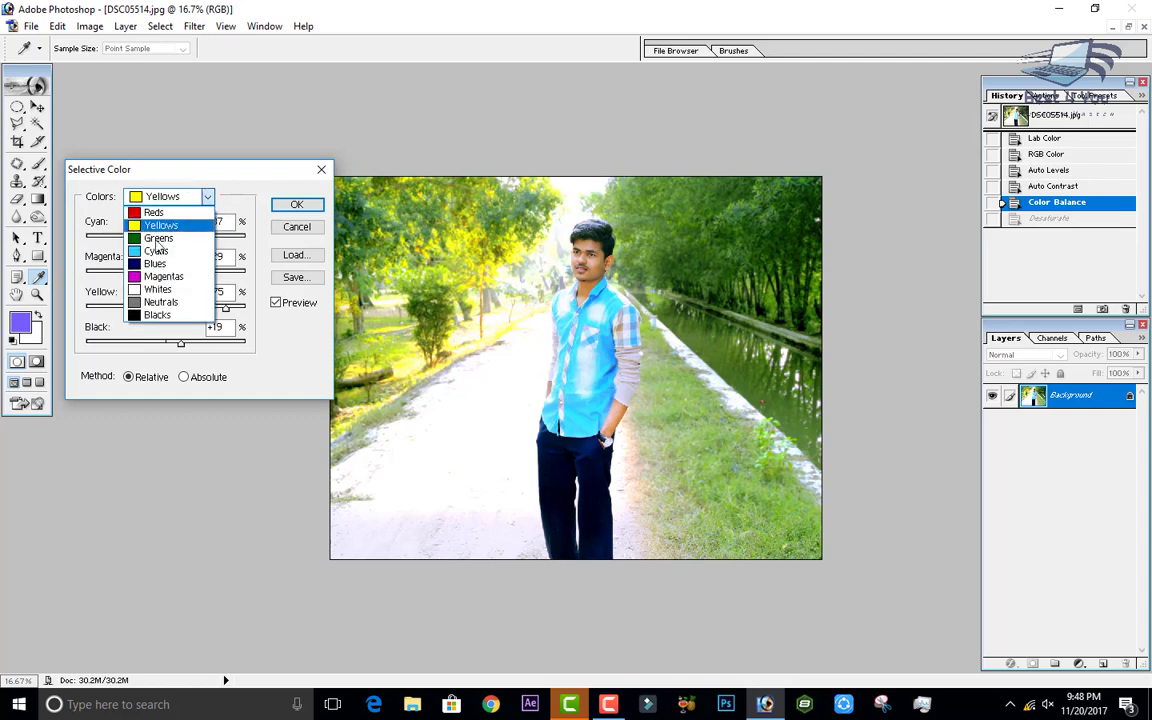
{"action": "left_click", "coordinate": [157, 289]}
{"action": "left_click_drag", "start_coordinate": [165, 237], "coordinate": [187, 240]}
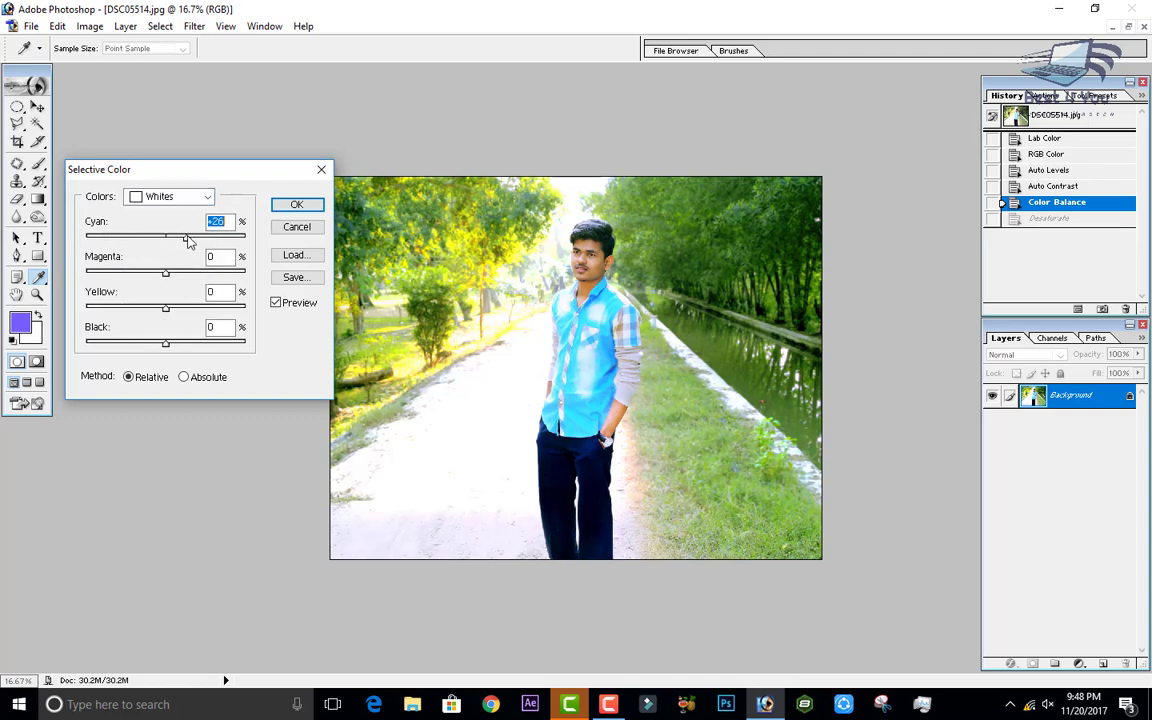
{"action": "mouse_move", "coordinate": [167, 341]}
{"action": "left_mouse_down"}
{"action": "mouse_move", "coordinate": [142, 341]}
{"action": "mouse_move", "coordinate": [311, 333]}
{"action": "mouse_move", "coordinate": [193, 345]}
{"action": "mouse_move", "coordinate": [155, 318]}
{"action": "mouse_move", "coordinate": [98, 333]}
{"action": "mouse_move", "coordinate": [207, 360]}
{"action": "mouse_move", "coordinate": [166, 360]}
{"action": "left_mouse_up"}
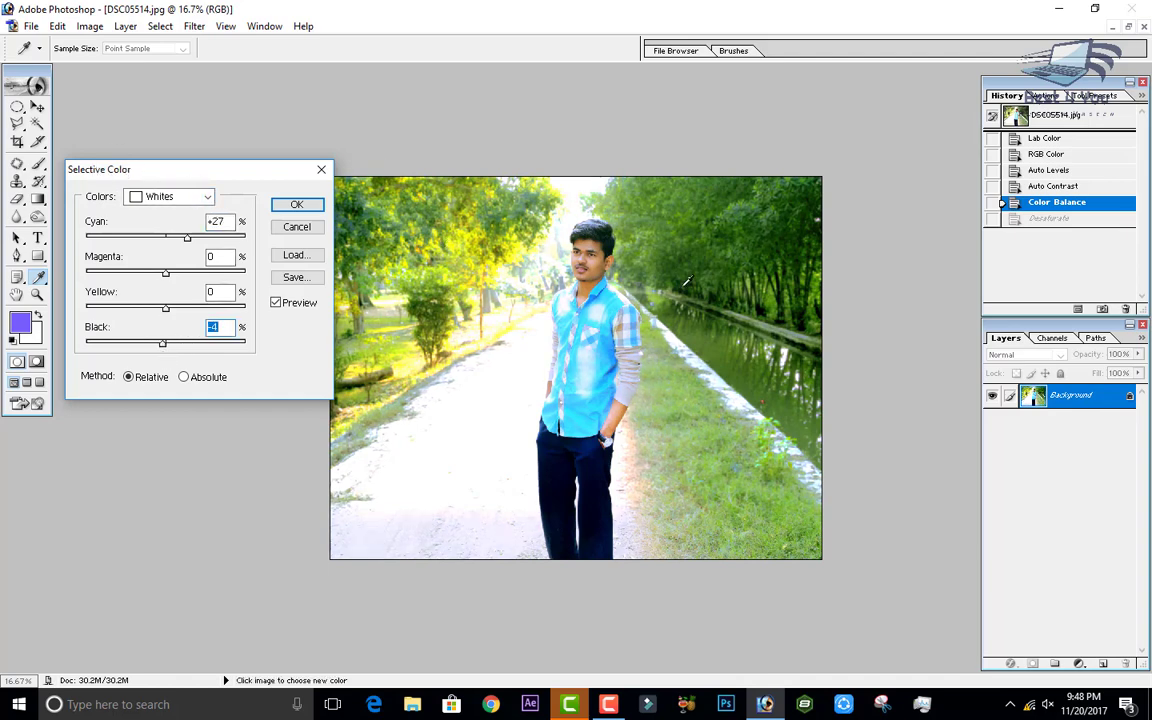
{"action": "left_click", "coordinate": [760, 232]}
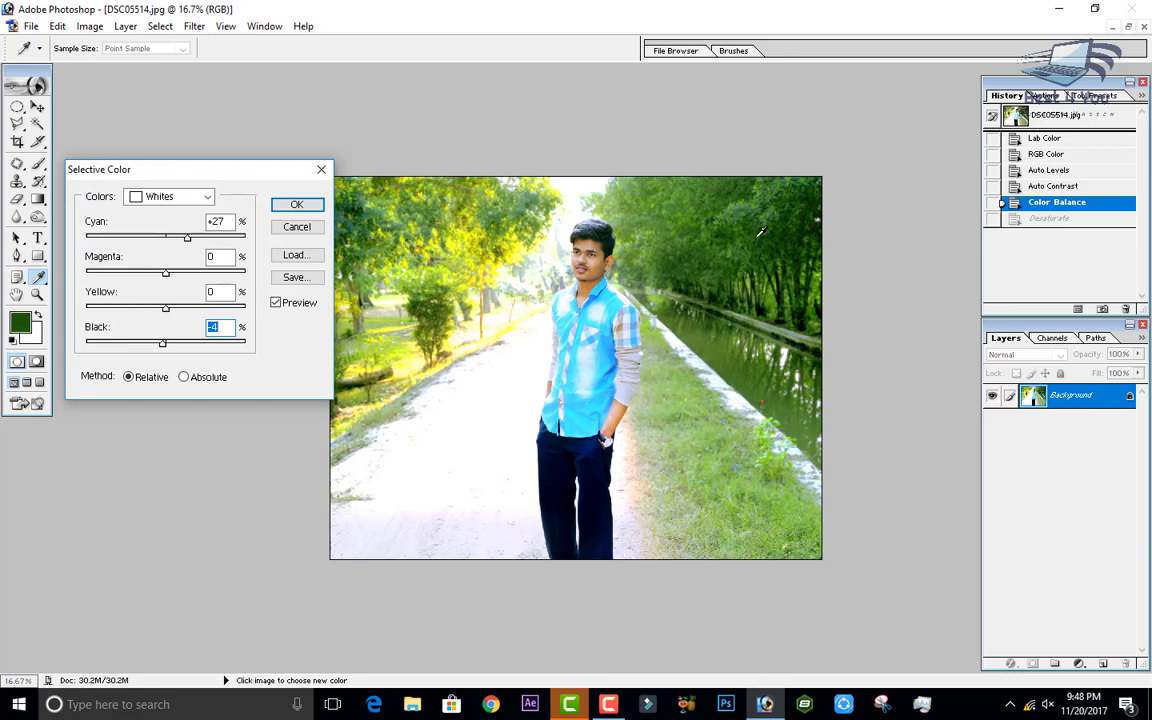
Switch the Selective Color method to Absolute and set the cyan of the Whites to 0%.
{"action": "left_click", "coordinate": [130, 197]}
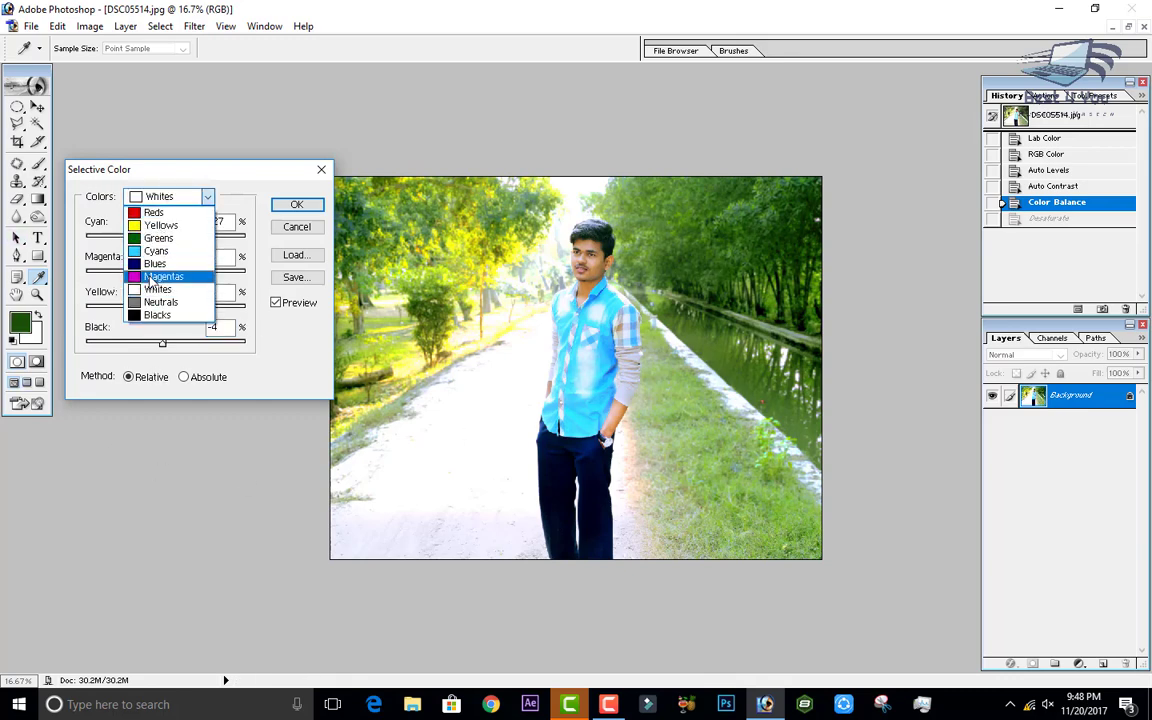
{"action": "left_click", "coordinate": [190, 383]}
{"action": "left_click", "coordinate": [184, 377]}
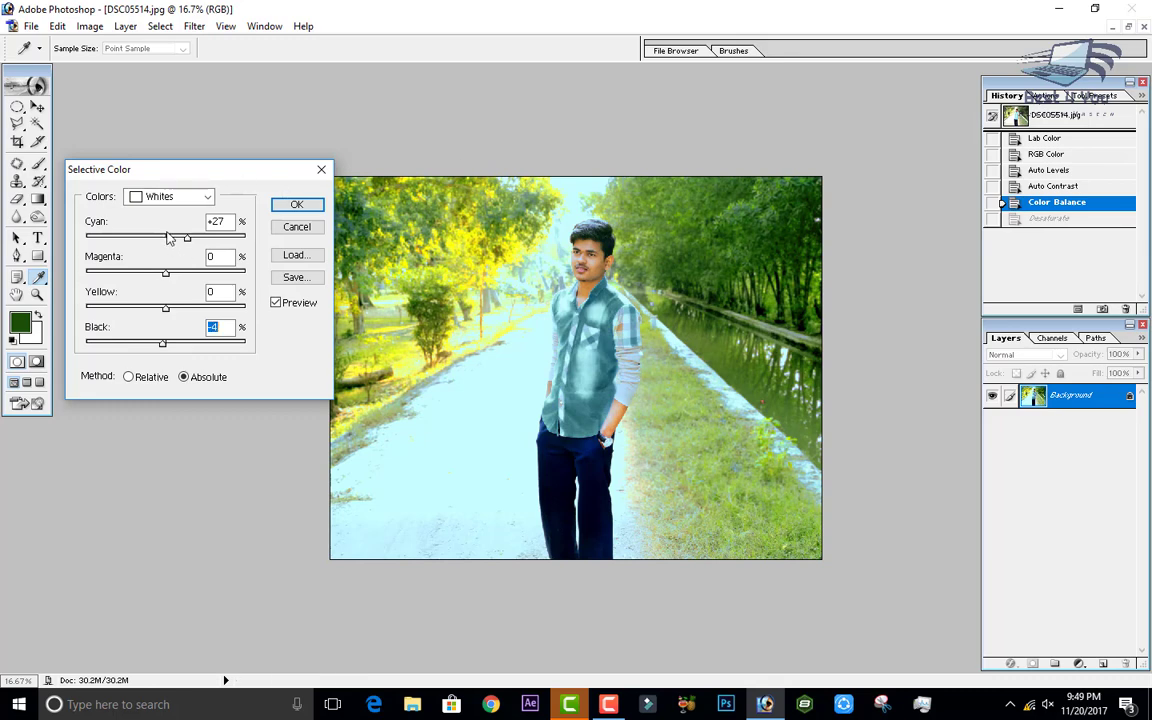
{"action": "mouse_move", "coordinate": [187, 237]}
{"action": "left_mouse_down"}
{"action": "mouse_move", "coordinate": [168, 238]}
{"action": "mouse_move", "coordinate": [168, 251]}
{"action": "left_mouse_up"}
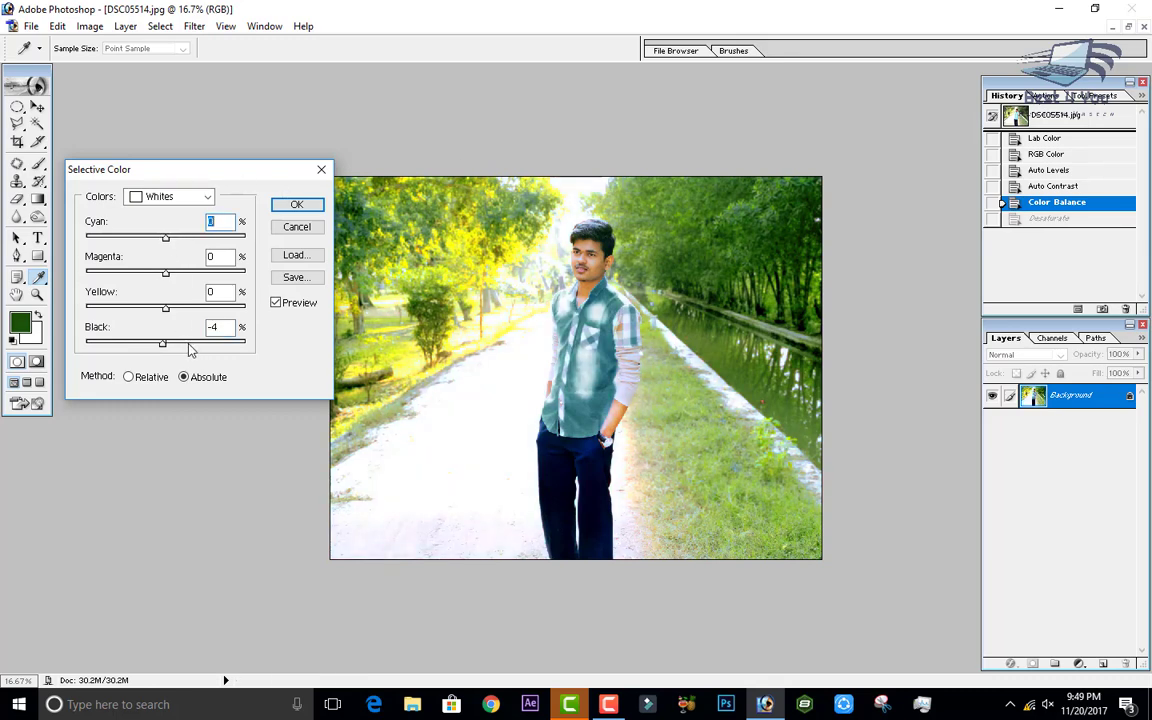
Compare the Relative and Absolute methods, leaving Absolute active, and lower the cyan of the Whites well below zero.
{"action": "left_click", "coordinate": [152, 378]}
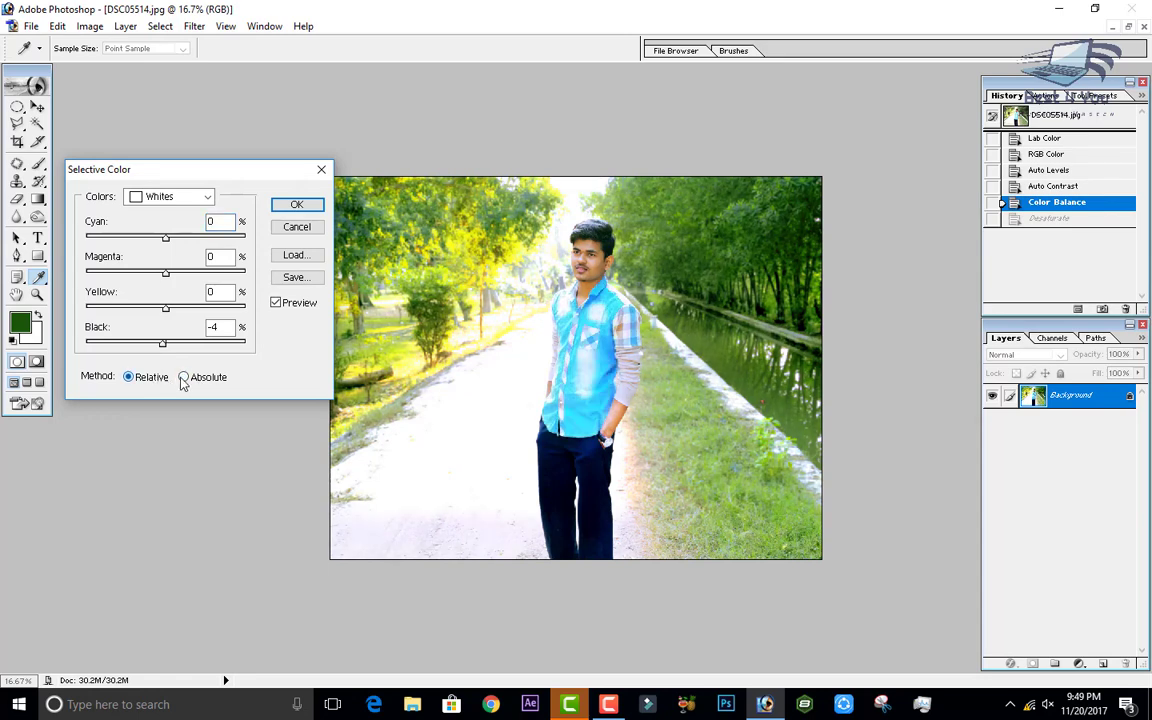
{"action": "left_click", "coordinate": [184, 378]}
{"action": "left_click", "coordinate": [184, 378]}
{"action": "left_click", "coordinate": [152, 379]}
{"action": "left_click", "coordinate": [185, 381]}
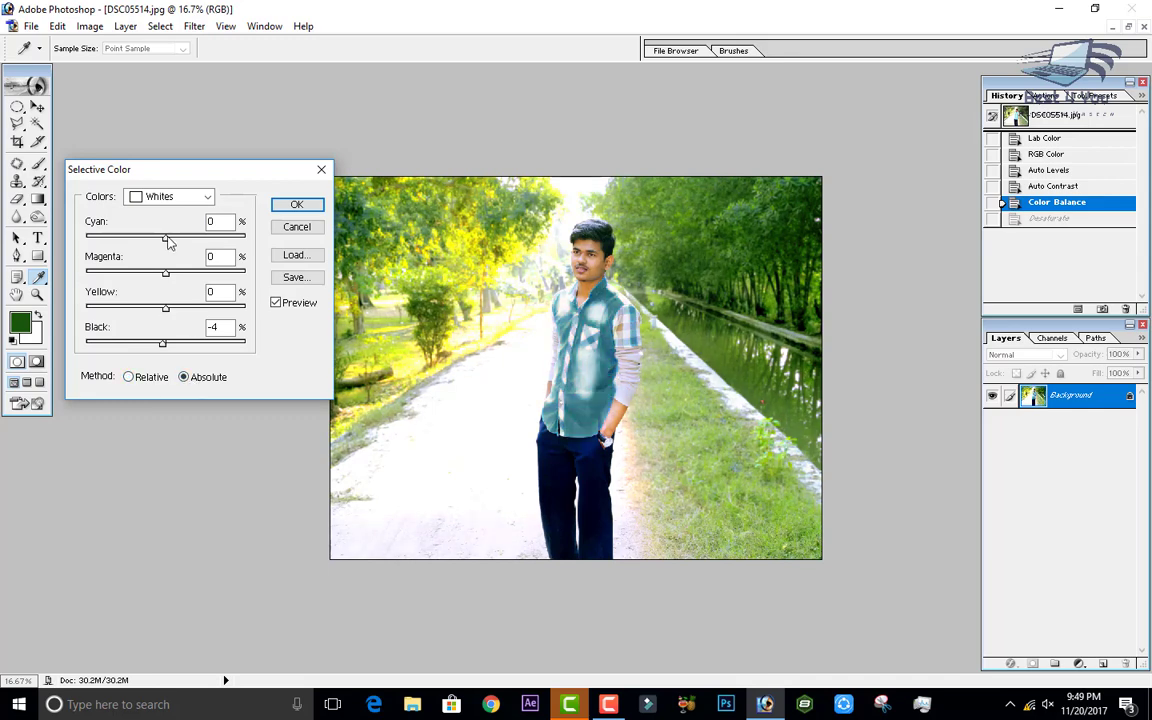
{"action": "left_click_drag", "start_coordinate": [168, 241], "coordinate": [102, 241]}
Set the Greens to cyan -36% and yellow +76%, and compare the Relative method with Absolute, ending on Absolute.
{"action": "left_click", "coordinate": [156, 199]}
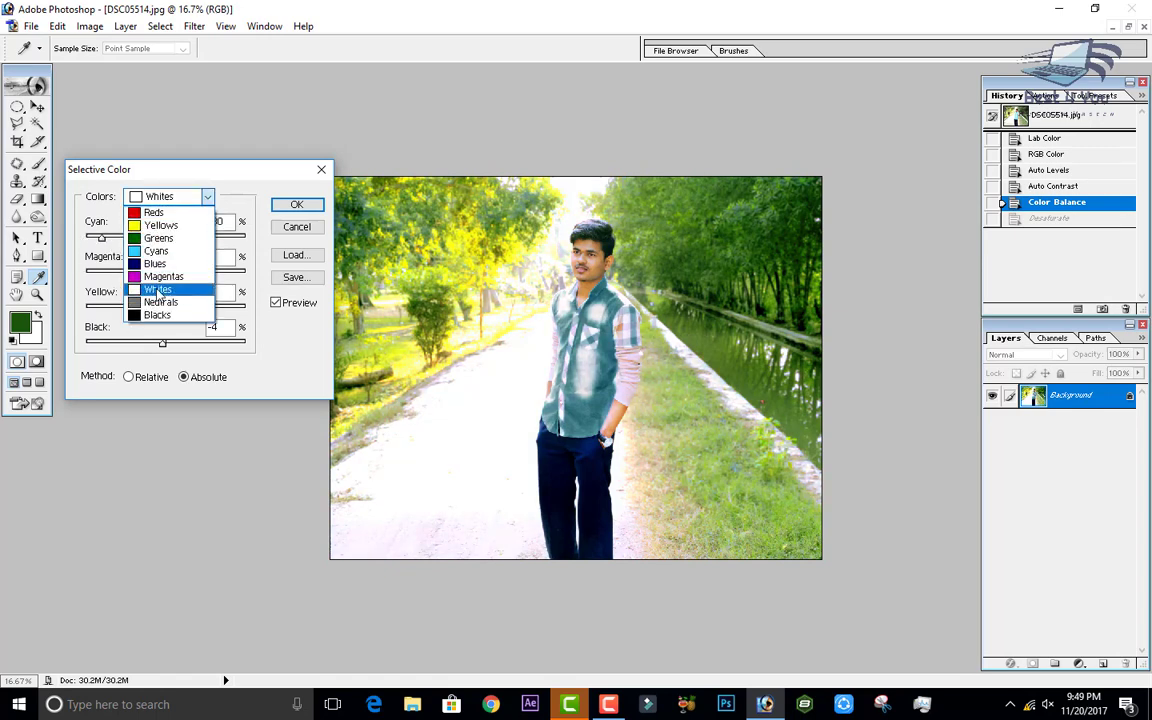
{"action": "left_click", "coordinate": [140, 238]}
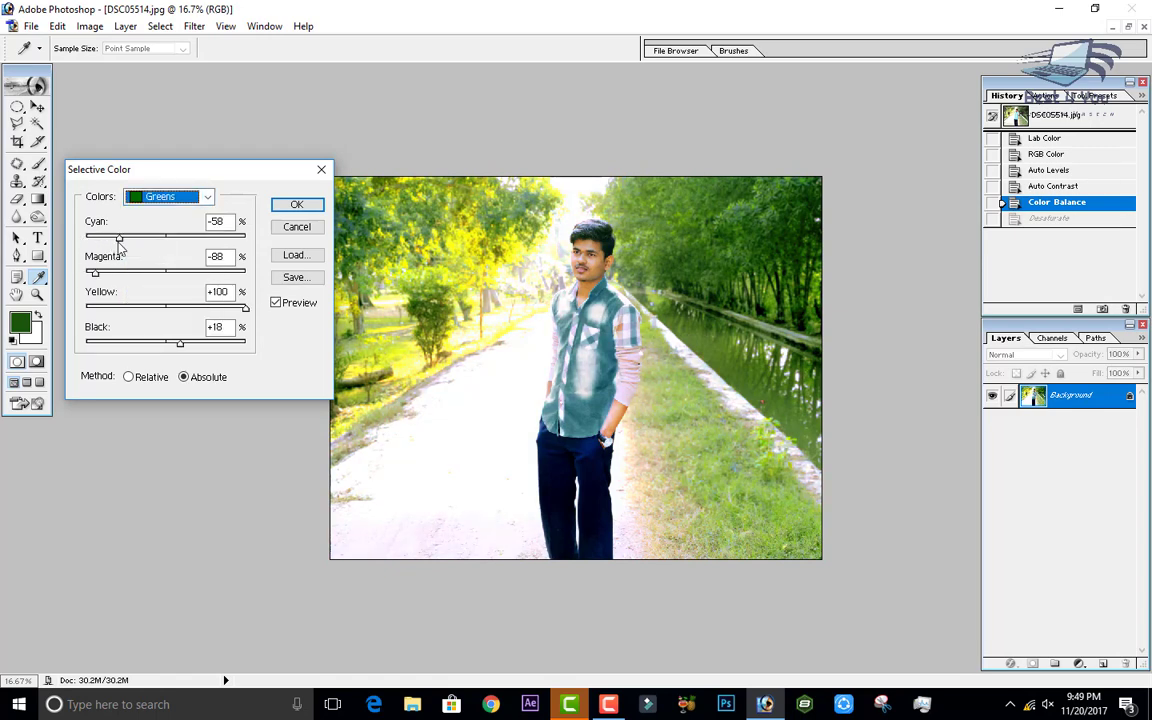
{"action": "mouse_move", "coordinate": [118, 243]}
{"action": "left_mouse_down"}
{"action": "mouse_move", "coordinate": [172, 249]}
{"action": "mouse_move", "coordinate": [118, 242]}
{"action": "mouse_move", "coordinate": [136, 245]}
{"action": "left_mouse_up"}
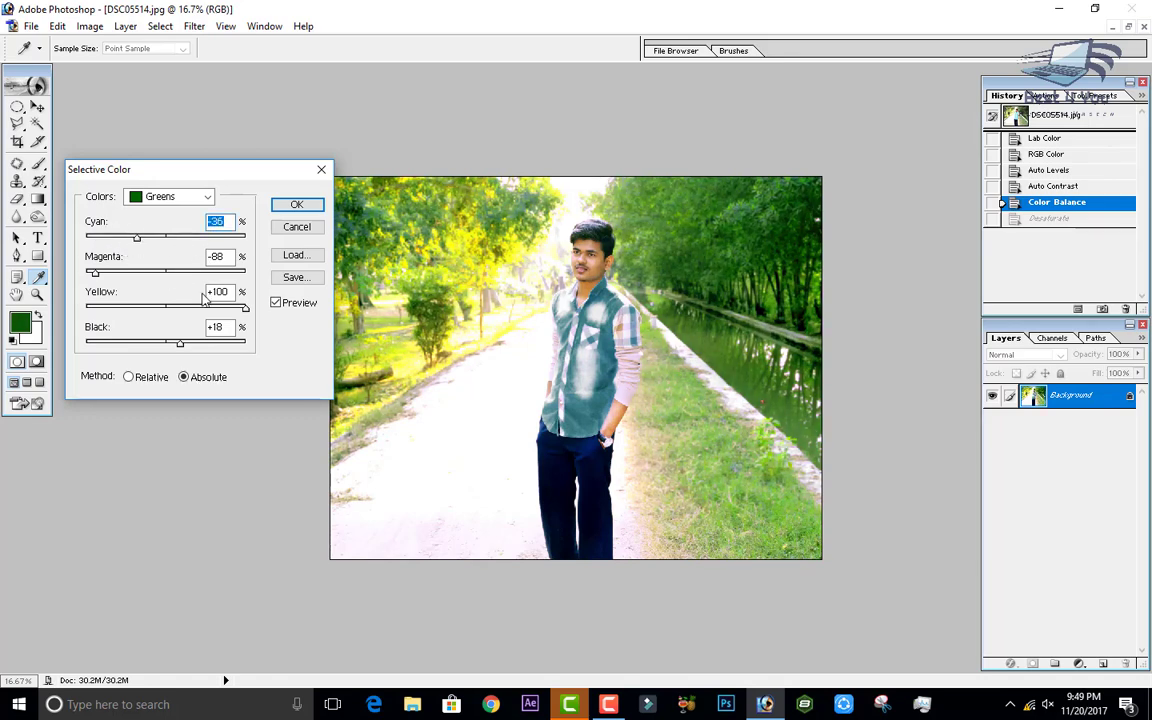
{"action": "left_click_drag", "start_coordinate": [245, 308], "coordinate": [227, 316]}
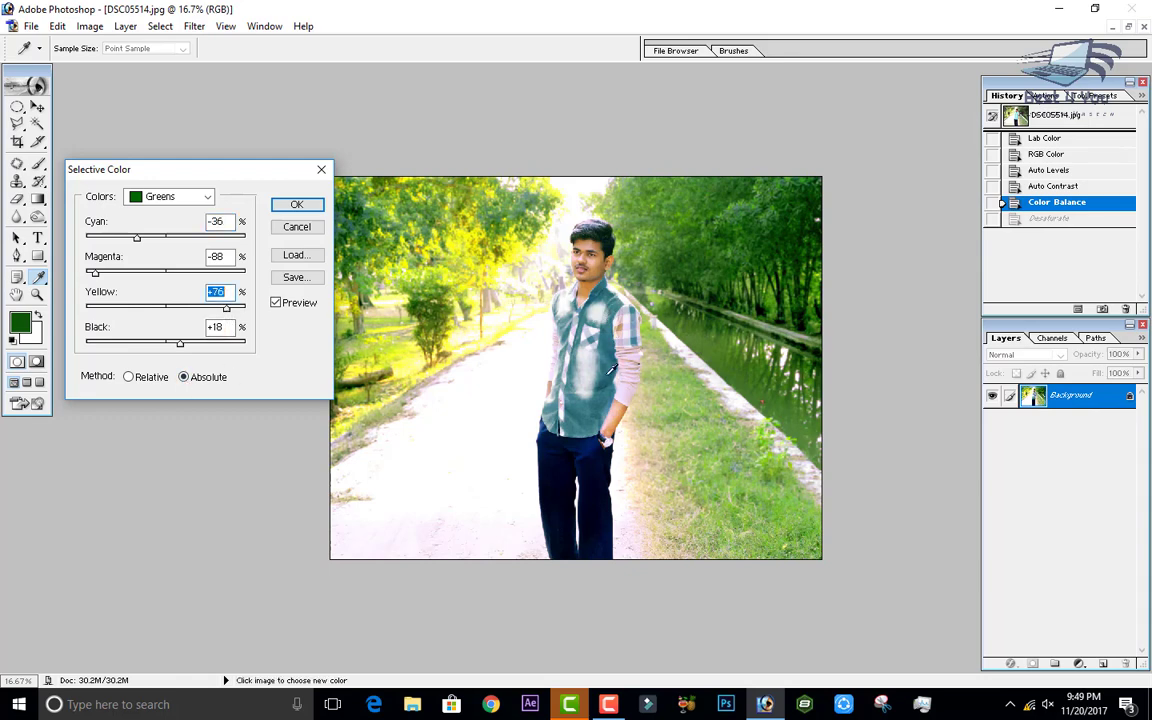
{"action": "left_click", "coordinate": [163, 380]}
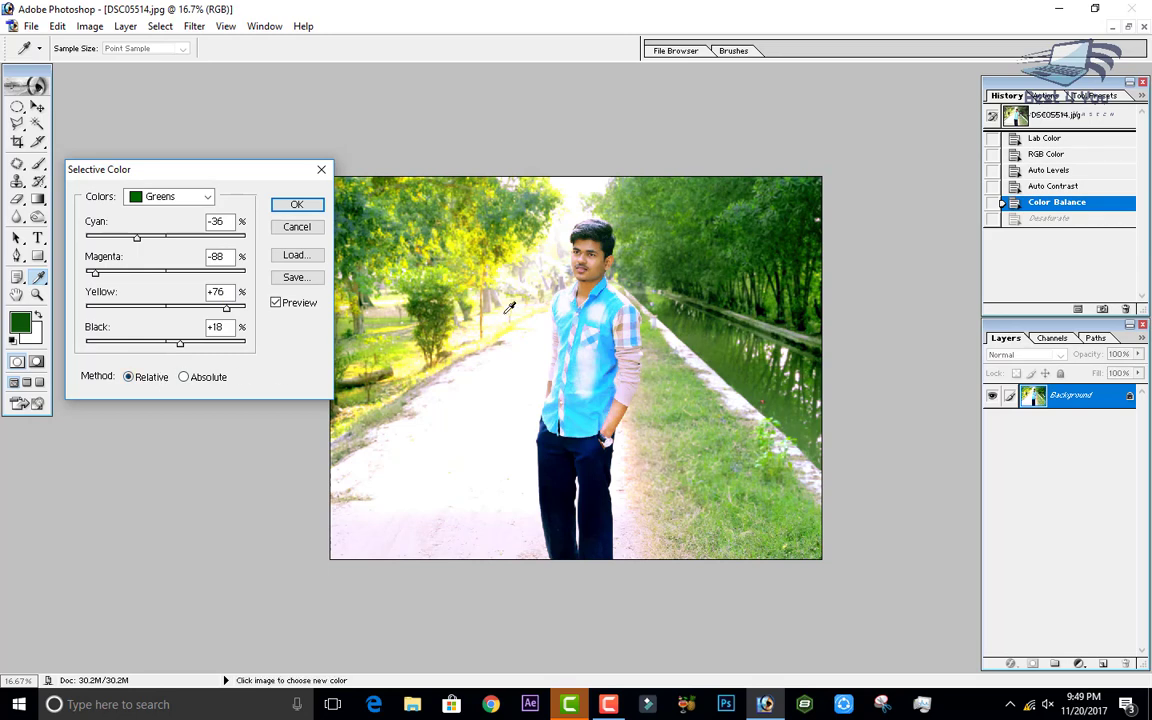
{"action": "left_click", "coordinate": [185, 378]}
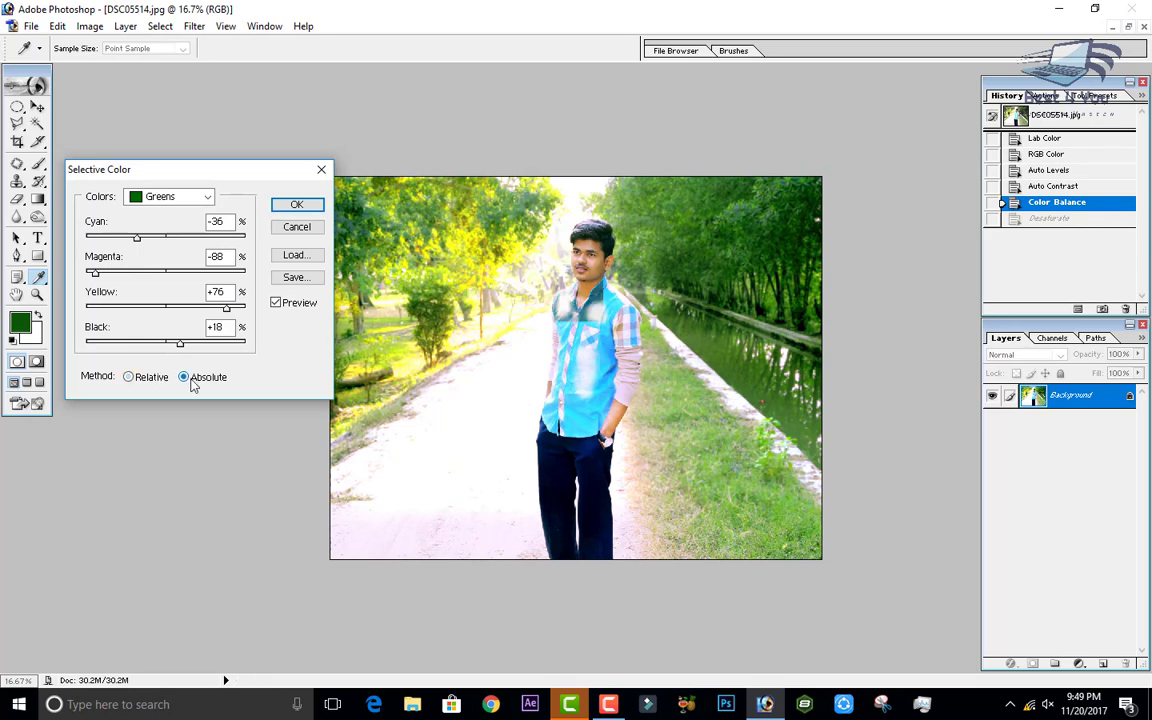
Switch the Selective Color method to Relative and cancel the adjustment.
{"action": "left_click", "coordinate": [139, 381]}
{"action": "left_click", "coordinate": [297, 226]}
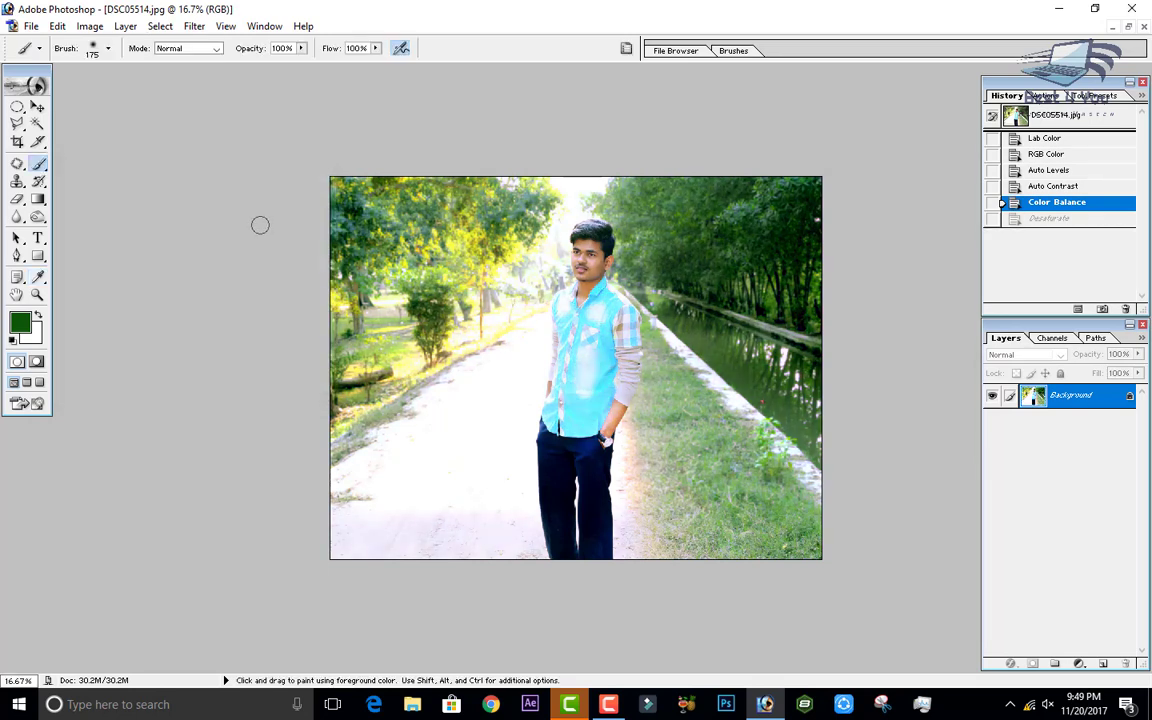
Reopen Selective Color and look in the Documents folder for saved settings files to load.
{"action": "left_click", "coordinate": [104, 28]}
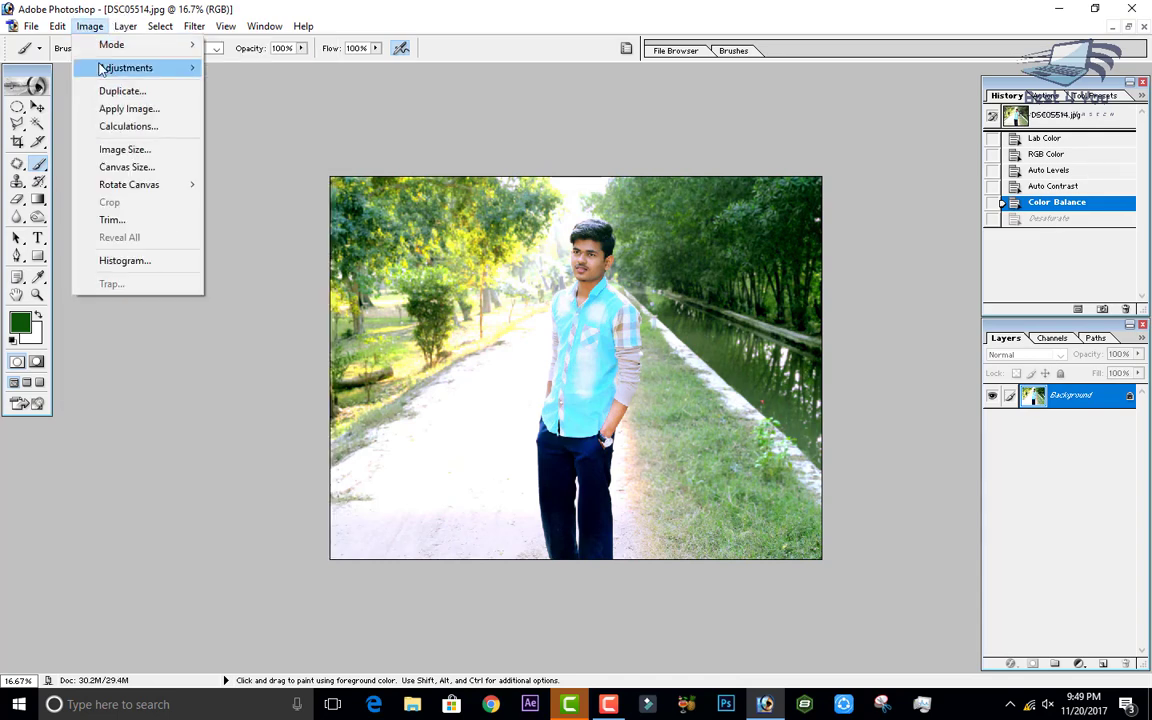
{"action": "mouse_move", "coordinate": [130, 68]}
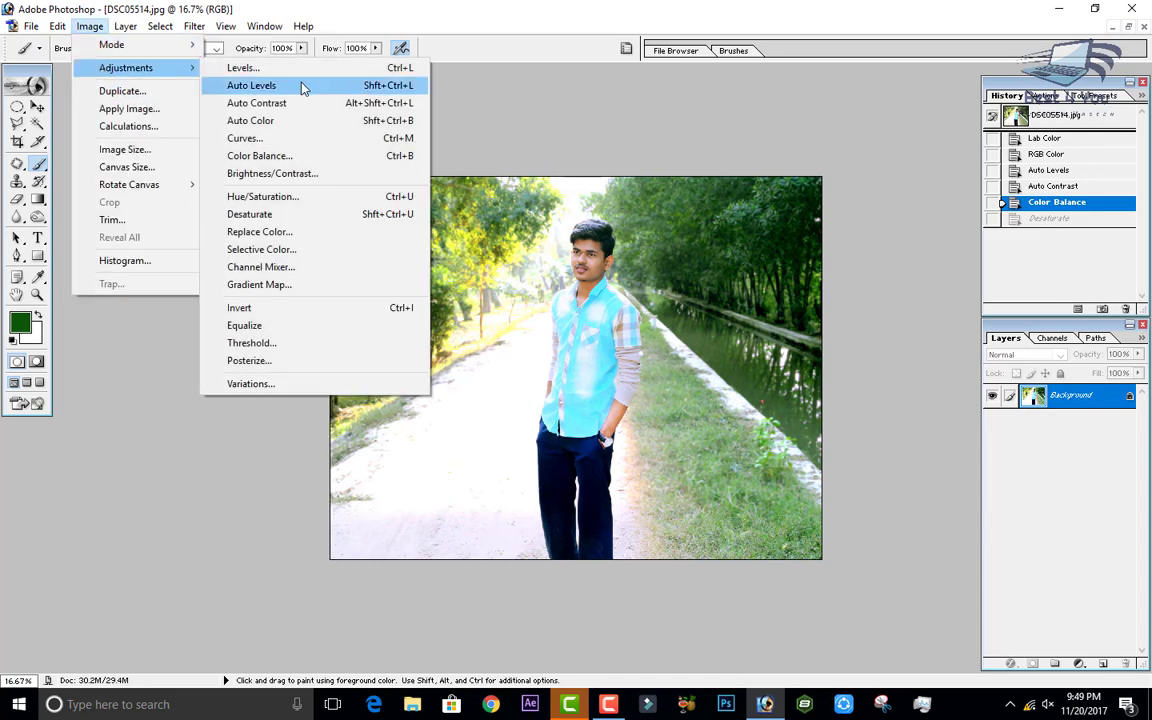
{"action": "left_click", "coordinate": [283, 249]}
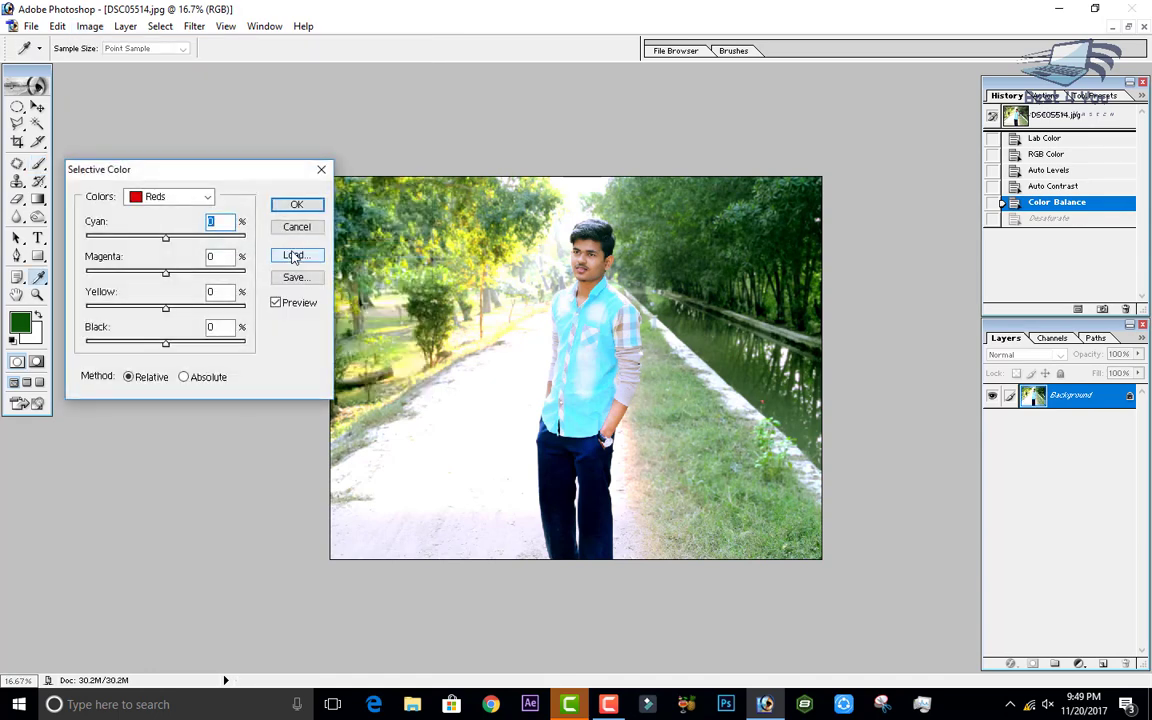
{"action": "left_click", "coordinate": [295, 256]}
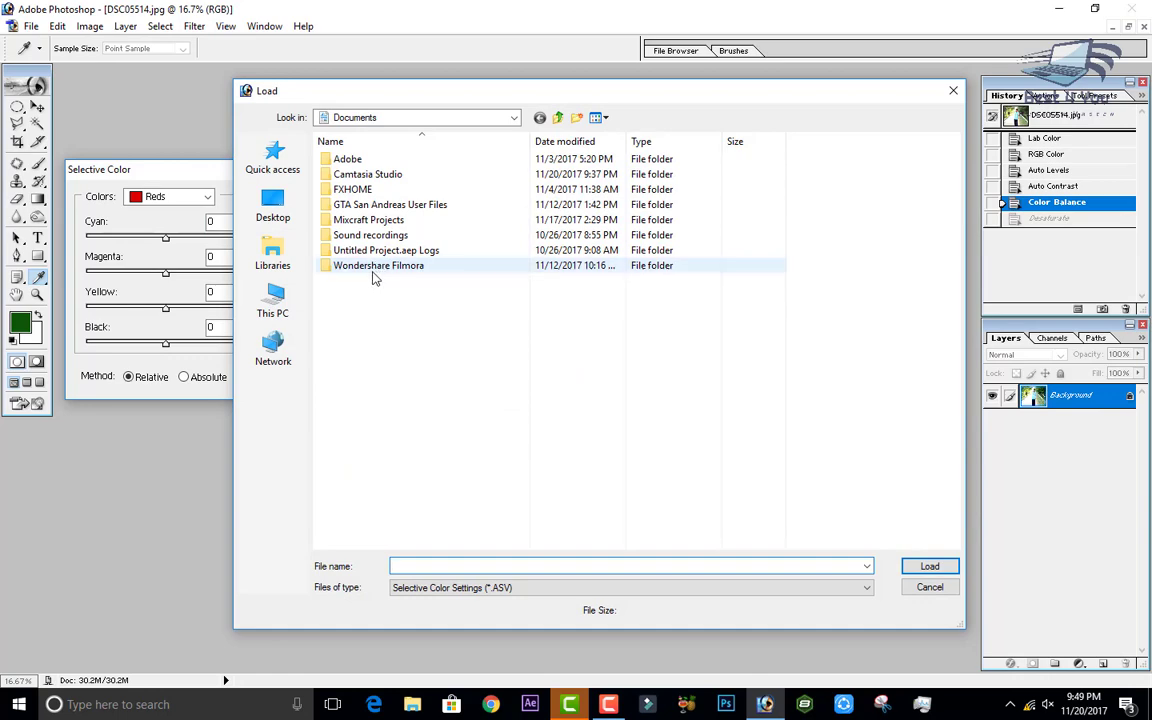
{"action": "left_click", "coordinate": [929, 587]}
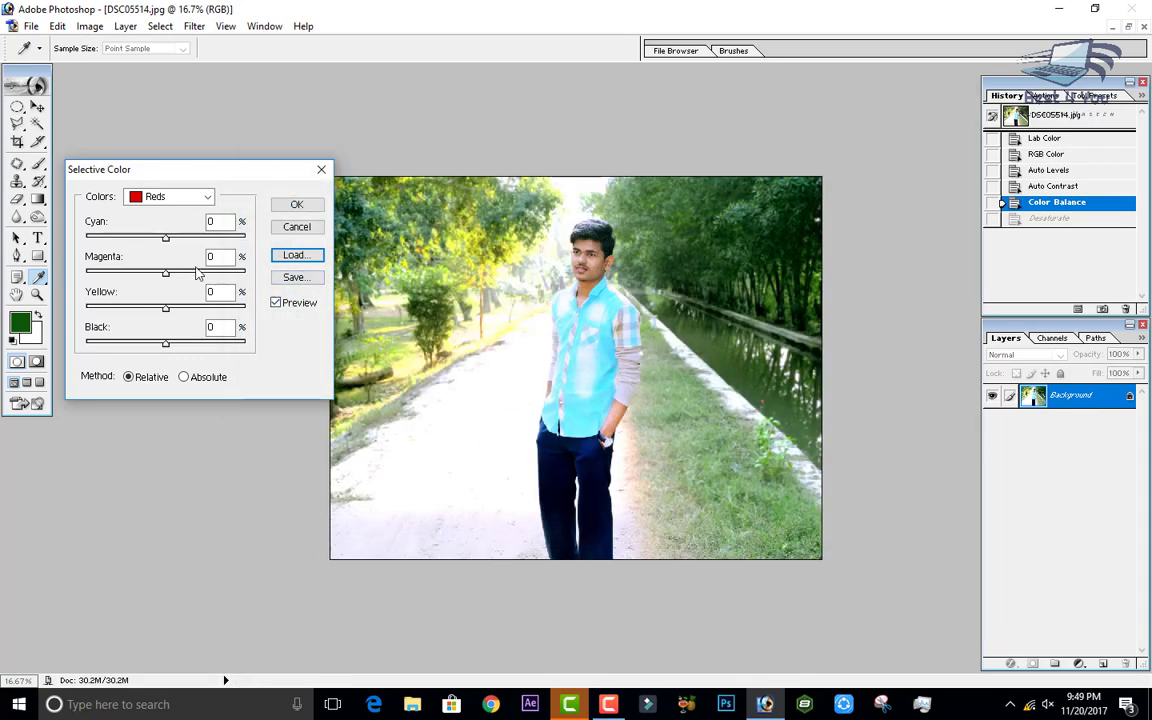
Set the magenta of the Reds to -35% and save the Selective Color settings as Untitled in Documents.
{"action": "left_click_drag", "start_coordinate": [168, 273], "coordinate": [228, 276]}
{"action": "left_click", "coordinate": [138, 272]}
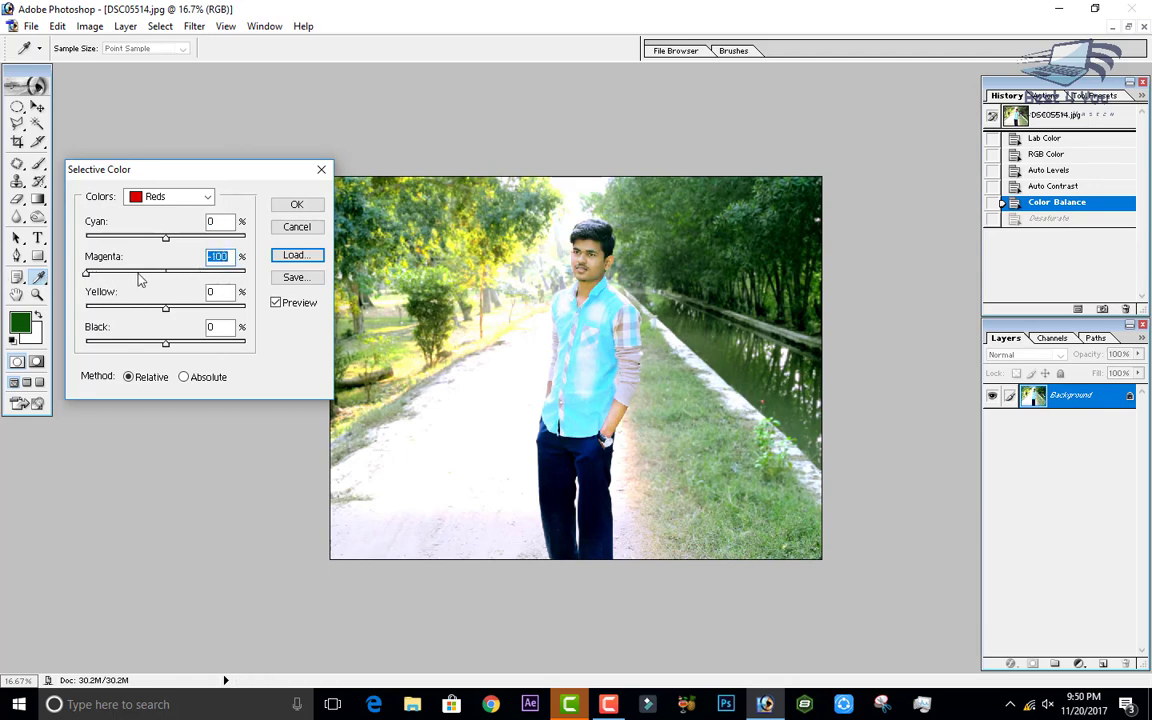
{"action": "left_click", "coordinate": [298, 277]}
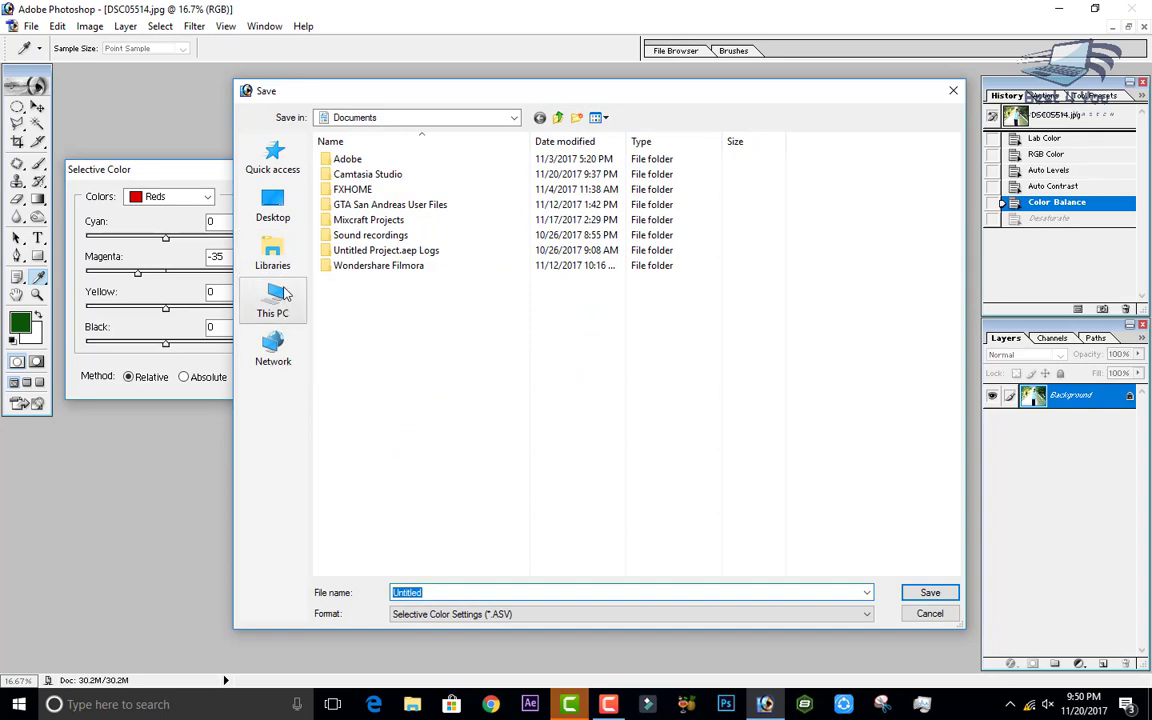
{"action": "left_click", "coordinate": [926, 592]}
Reopen Selective Color, load the saved Untitled settings file from Documents, and cancel the adjustment.
{"action": "left_click", "coordinate": [297, 226]}
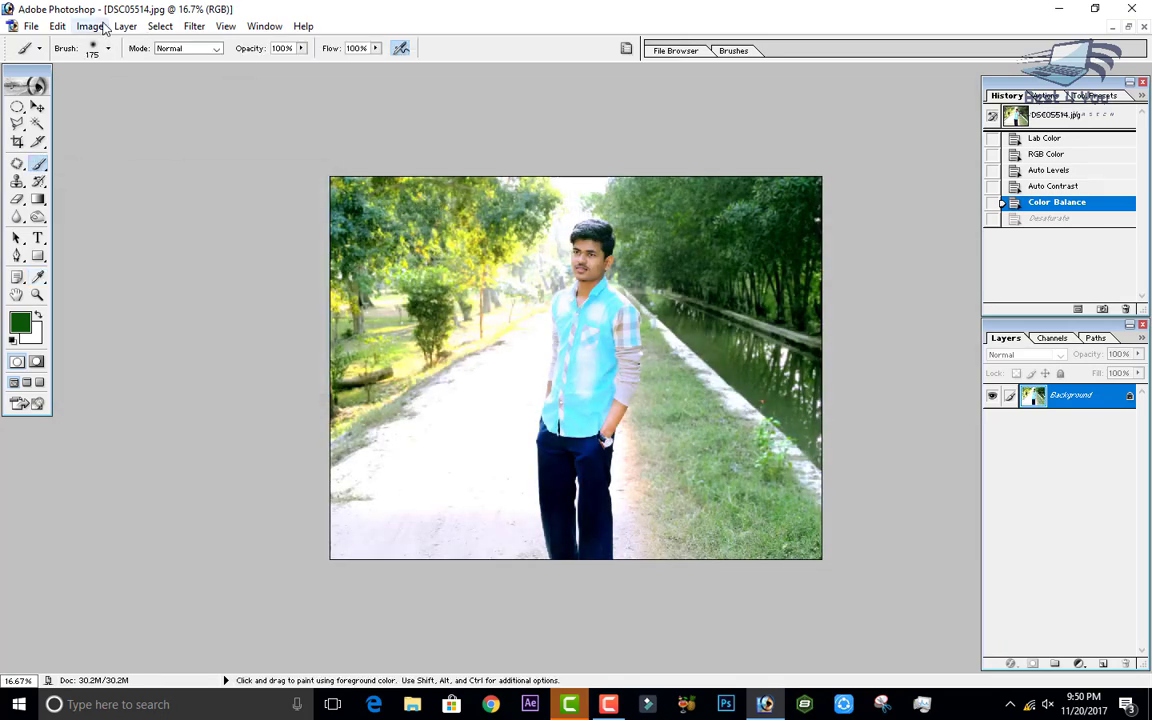
{"action": "left_click", "coordinate": [89, 26]}
{"action": "mouse_move", "coordinate": [140, 68]}
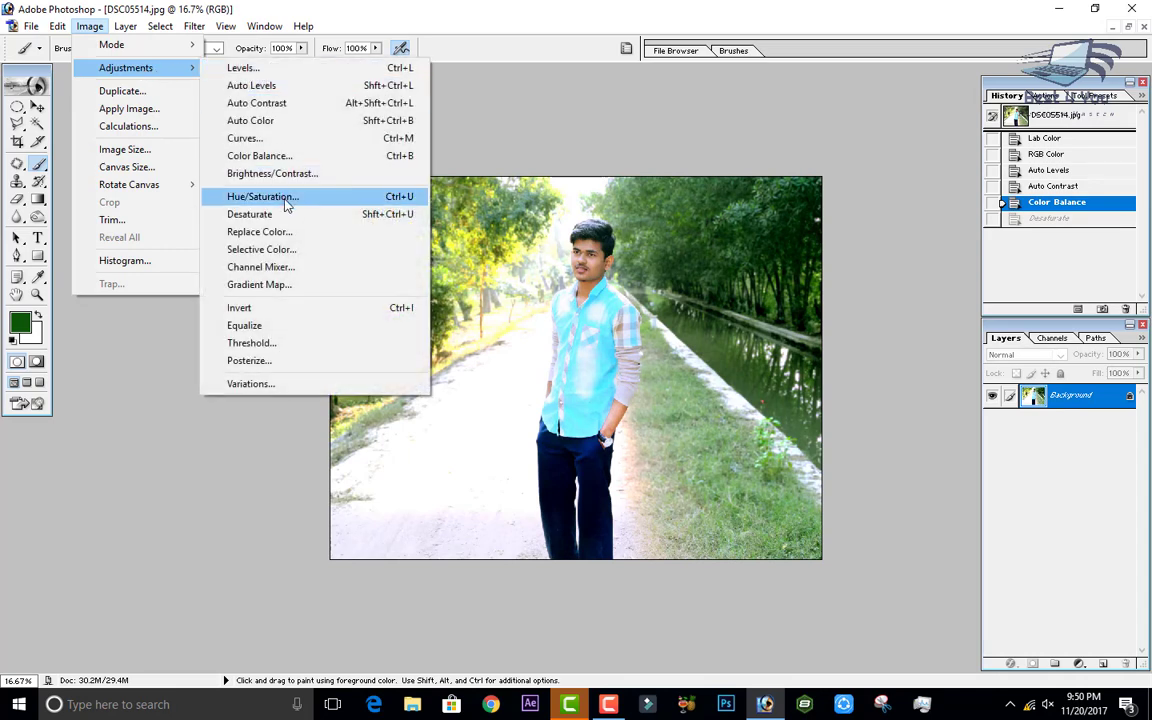
{"action": "left_click", "coordinate": [290, 249]}
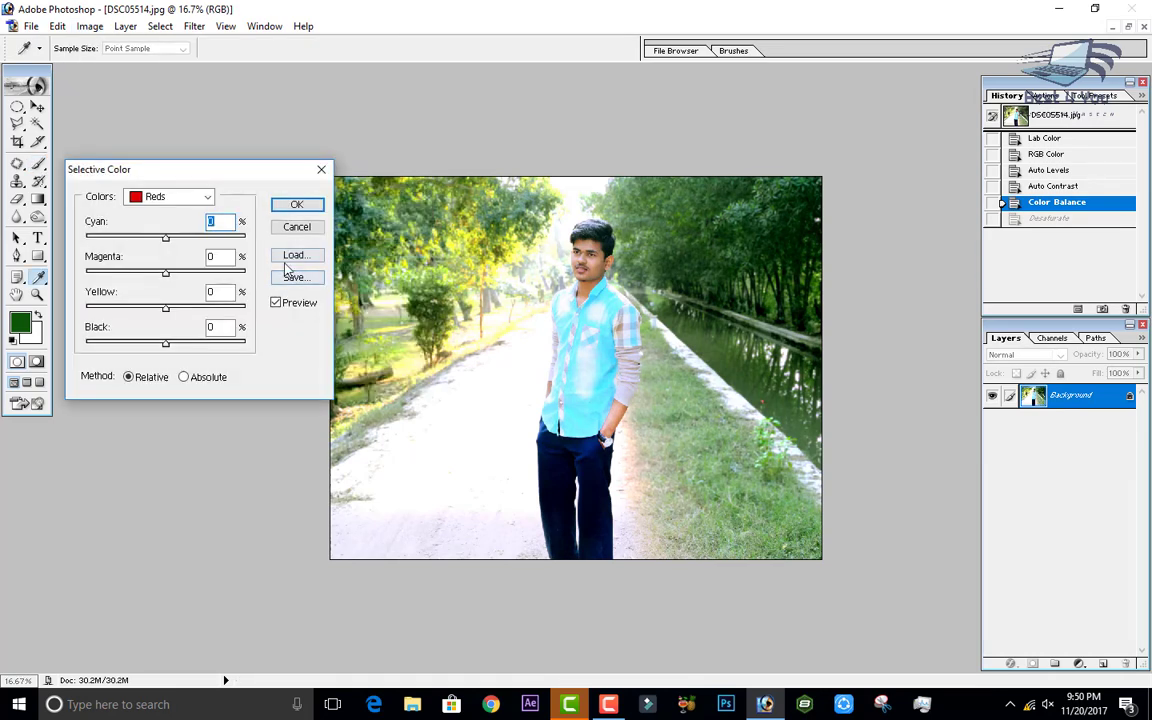
{"action": "left_click", "coordinate": [293, 255]}
{"action": "left_click", "coordinate": [325, 281]}
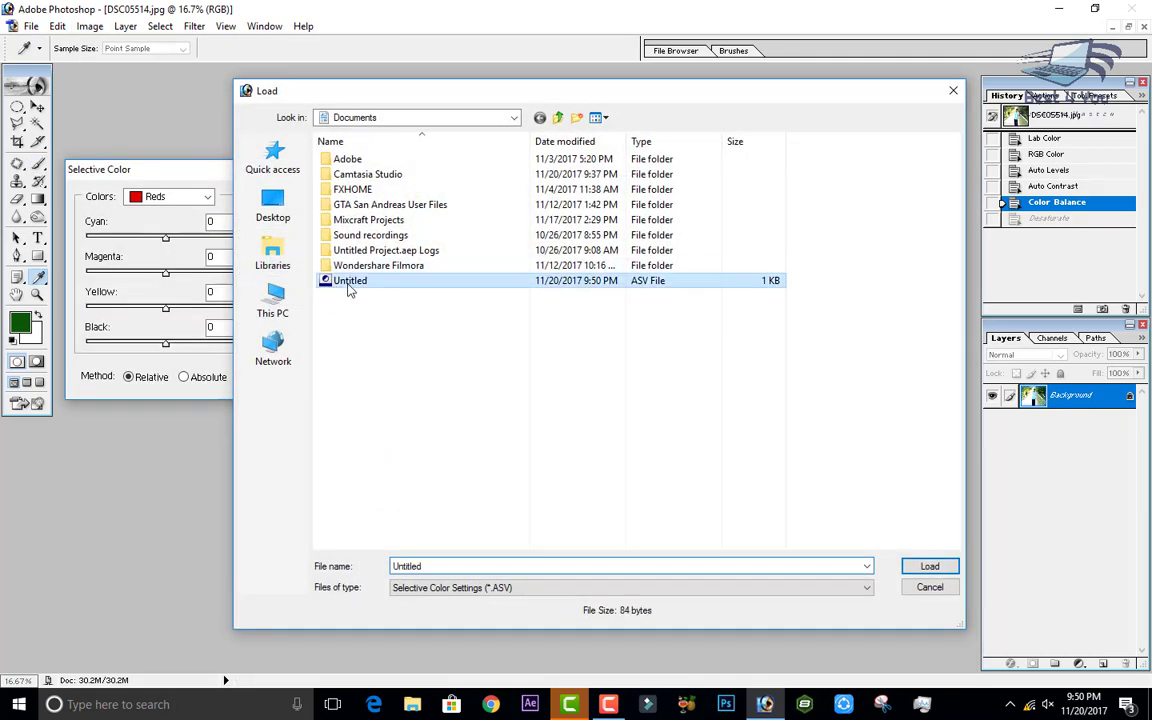
{"action": "left_click", "coordinate": [929, 566]}
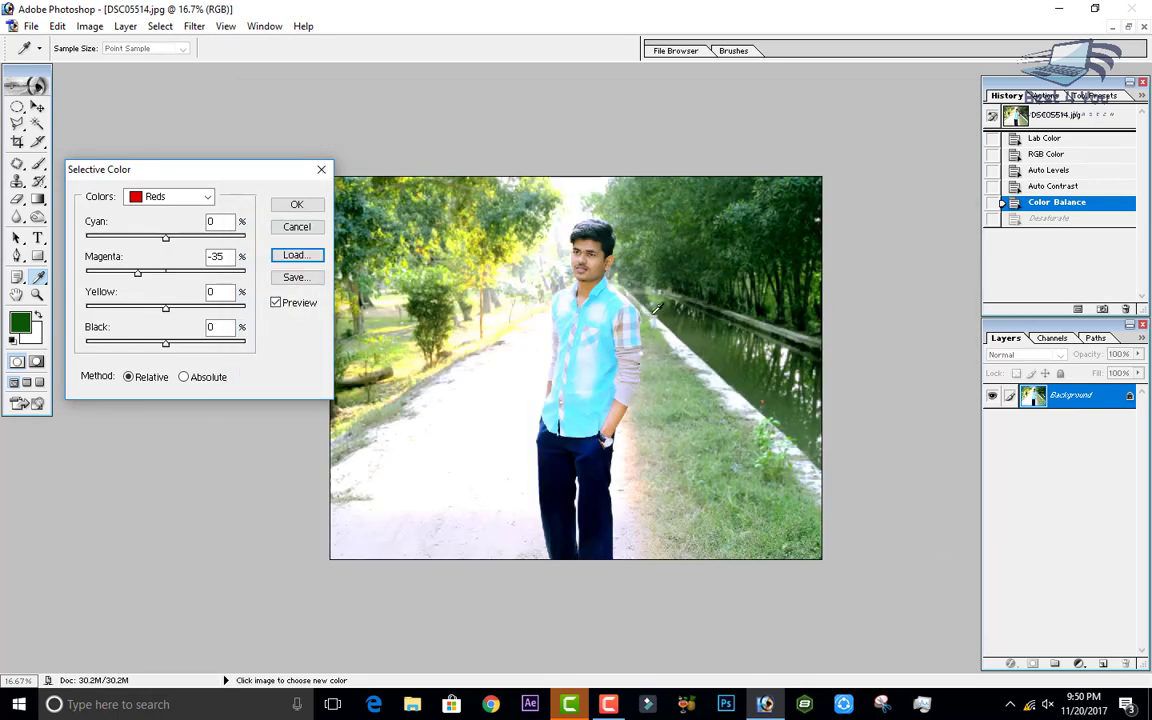
{"action": "left_click", "coordinate": [296, 226]}
{"action": "left_click", "coordinate": [101, 28]}
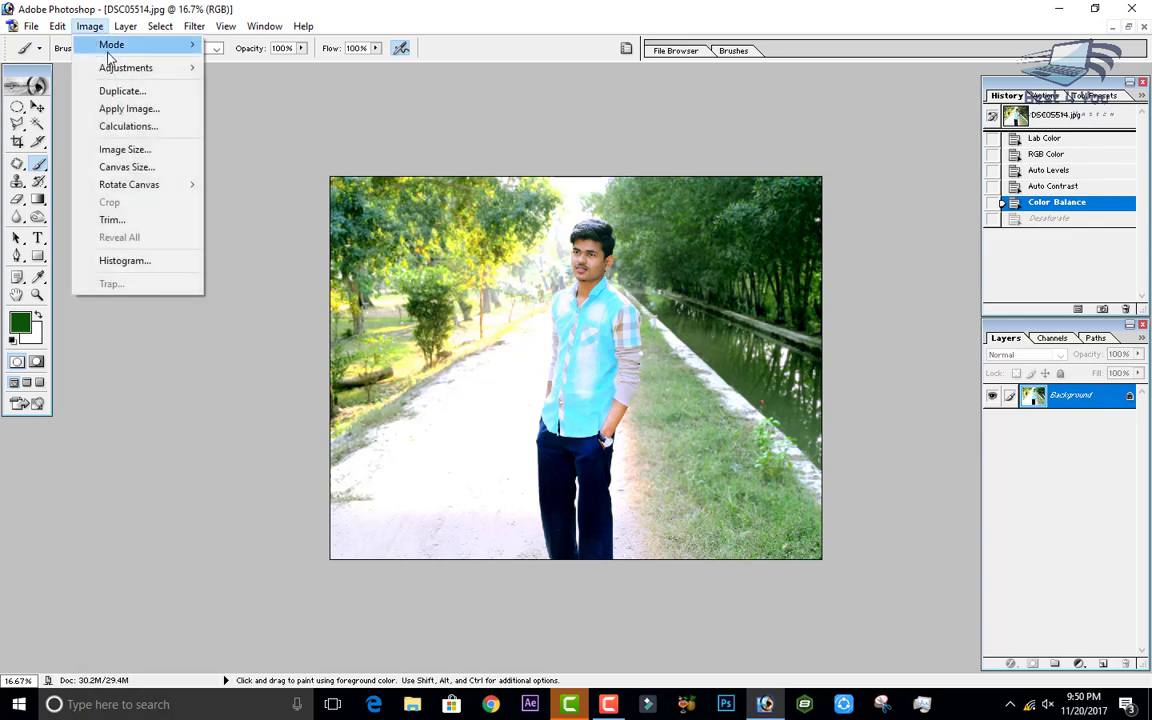
{"action": "mouse_move", "coordinate": [134, 67]}
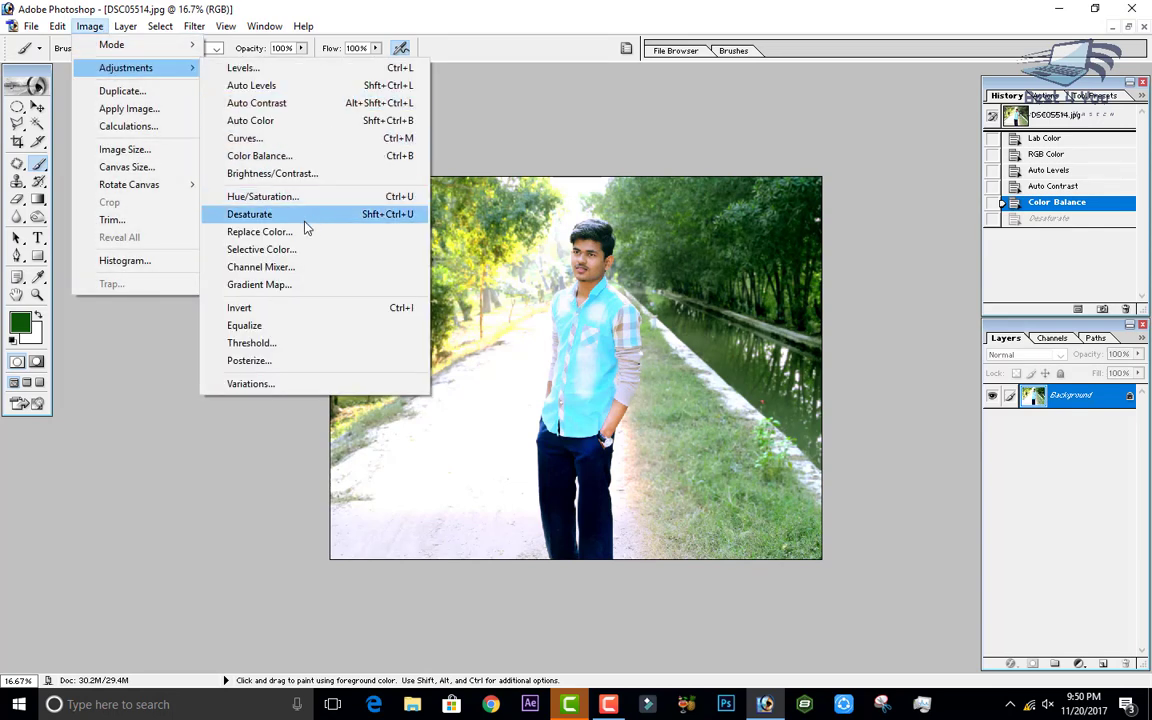
{"action": "left_click", "coordinate": [485, 623]}
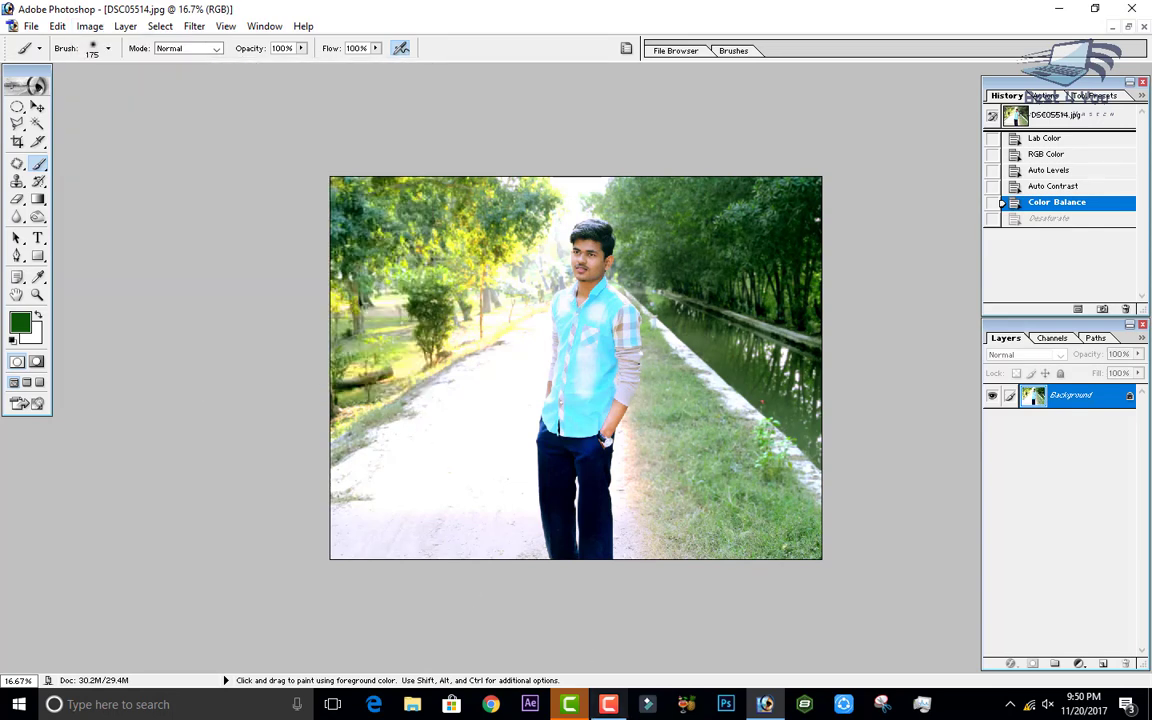
{"action": "left_click", "coordinate": [611, 706]}
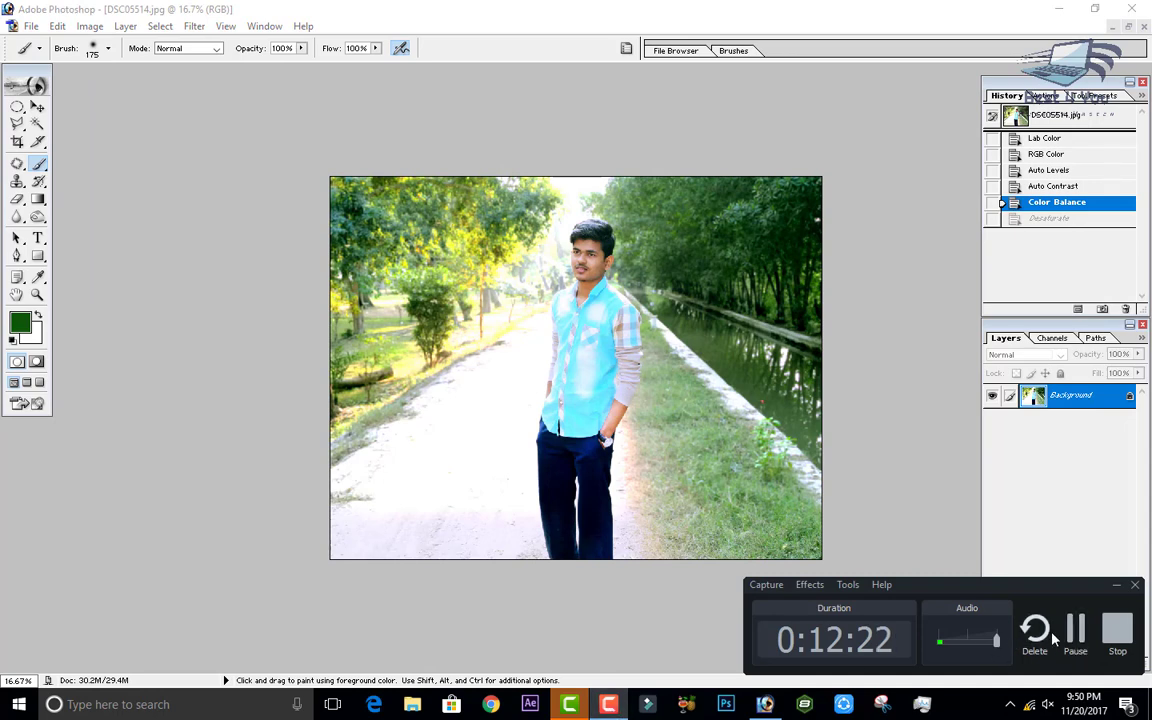
{"action": "left_click", "coordinate": [608, 704]}
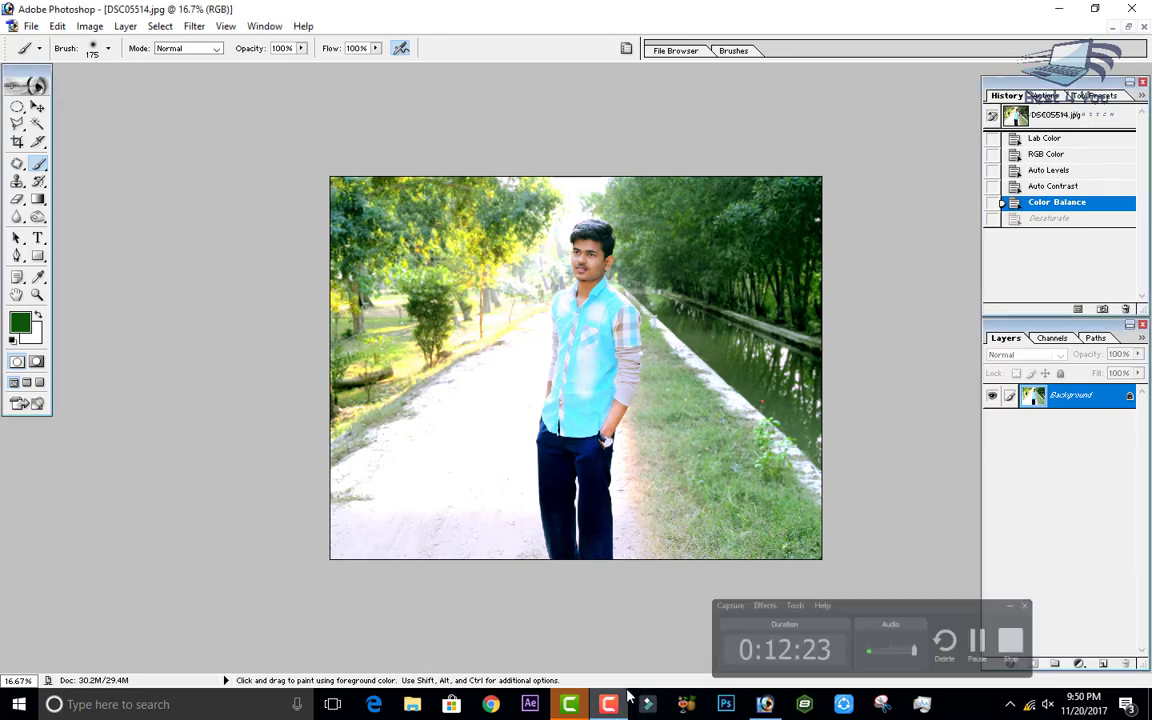
Try out a different Red source amount for the Red output channel in the Channel Mixer, and cancel the adjustment.
{"action": "left_click", "coordinate": [89, 26]}
{"action": "mouse_move", "coordinate": [175, 67]}
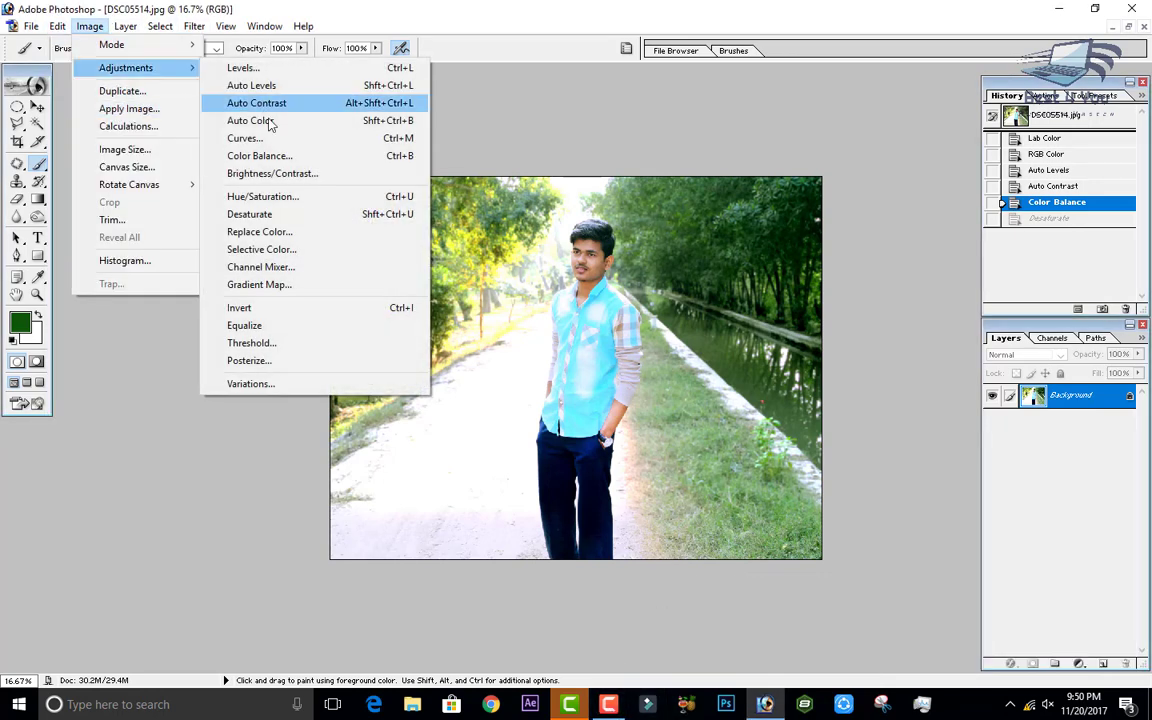
{"action": "left_click", "coordinate": [295, 268]}
{"action": "left_click_drag", "start_coordinate": [490, 229], "coordinate": [150, 252]}
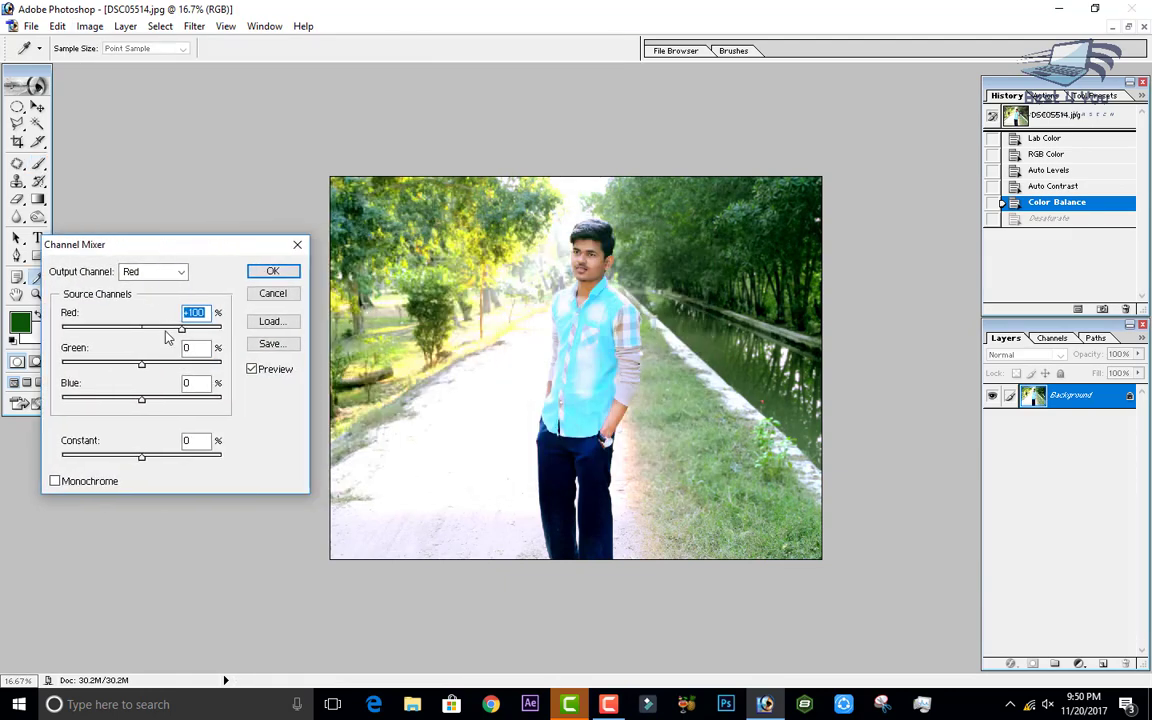
{"action": "left_click_drag", "start_coordinate": [182, 330], "coordinate": [231, 388]}
{"action": "left_click", "coordinate": [273, 295]}
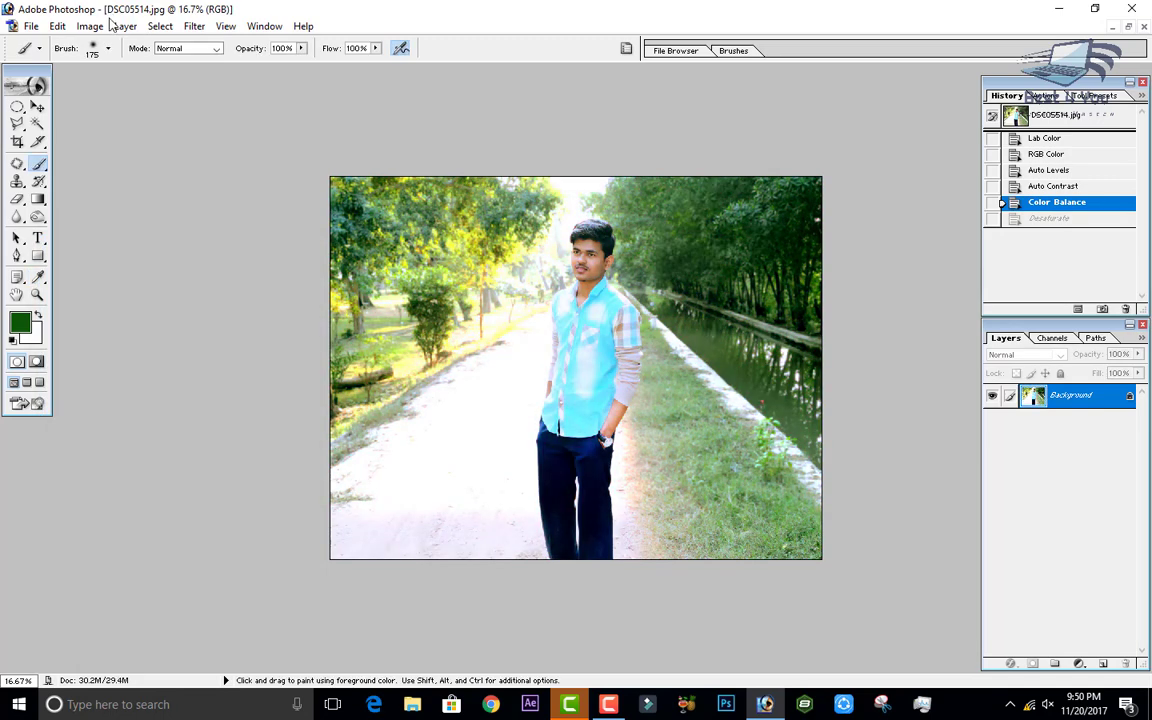
Equalize the photo and revert it to the Color Balance history state.
{"action": "left_click", "coordinate": [92, 26]}
{"action": "mouse_move", "coordinate": [150, 67]}
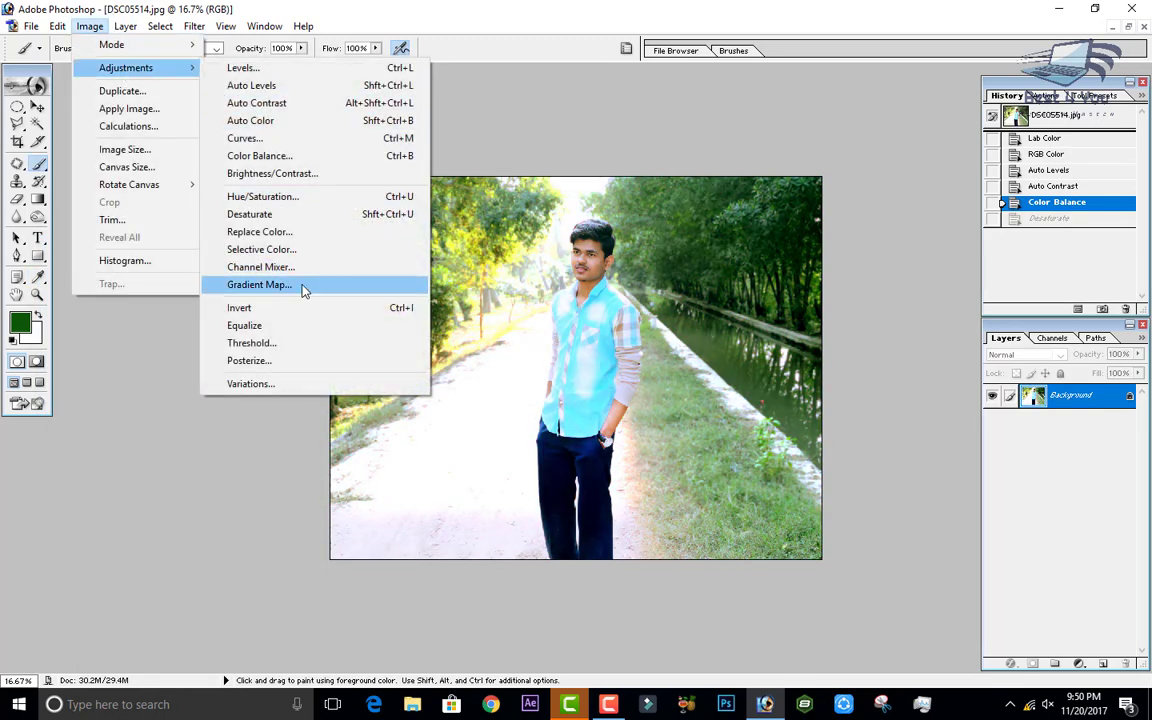
{"action": "left_click", "coordinate": [311, 337]}
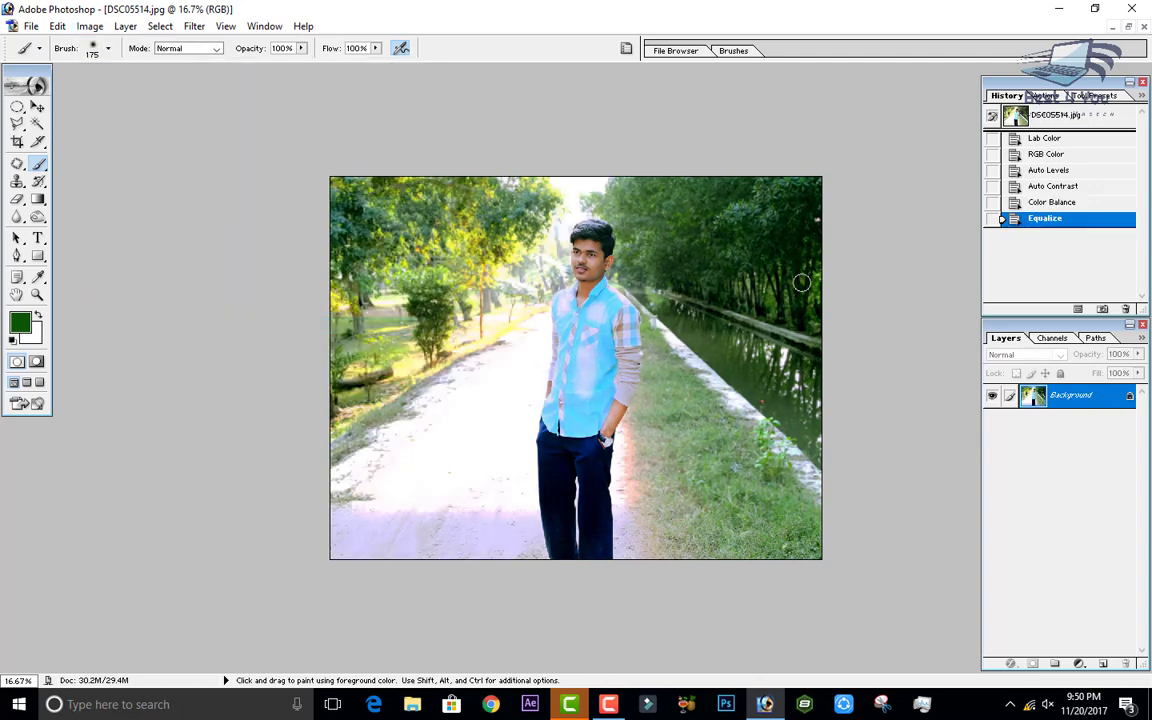
{"action": "left_click", "coordinate": [1067, 203]}
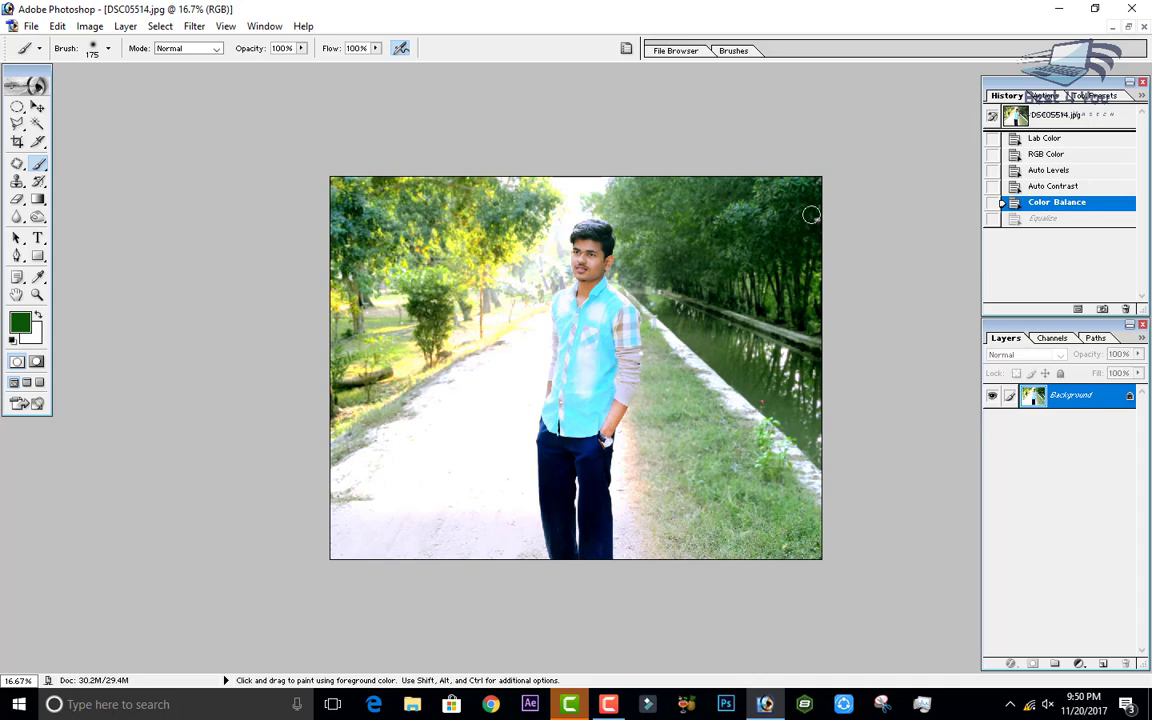
Duplicate the photo as a new document named DSC05514 copy.
{"action": "left_click", "coordinate": [57, 26]}
{"action": "mouse_move", "coordinate": [85, 27]}
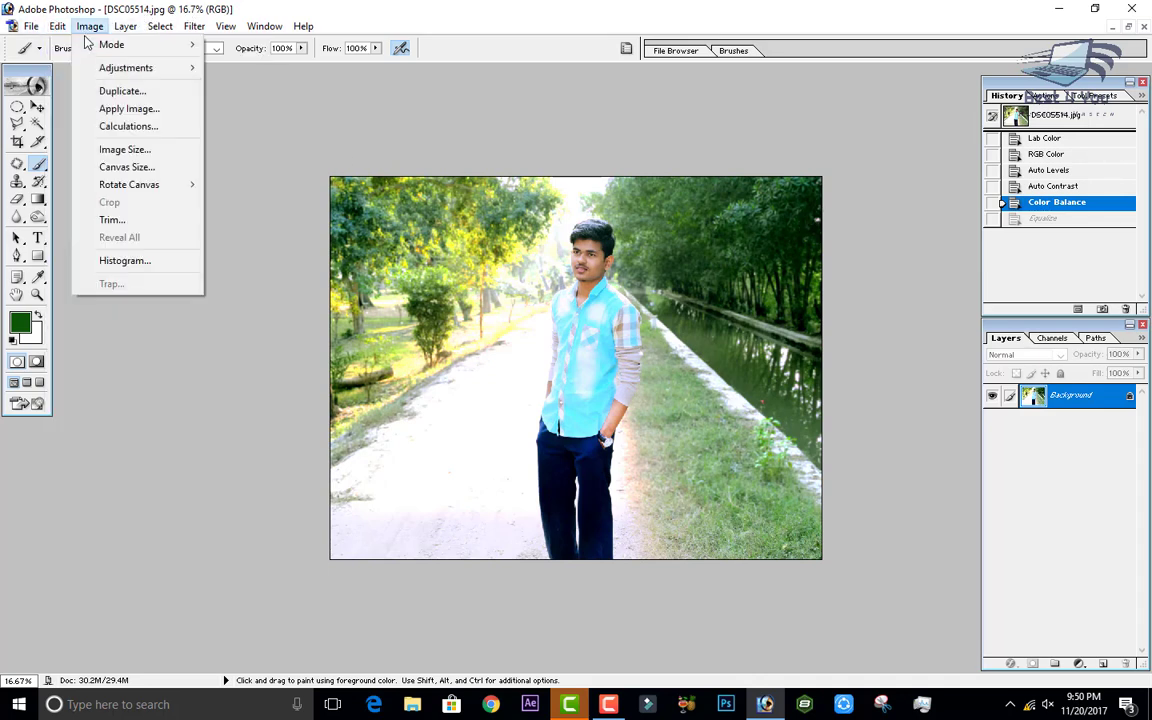
{"action": "left_click", "coordinate": [122, 91]}
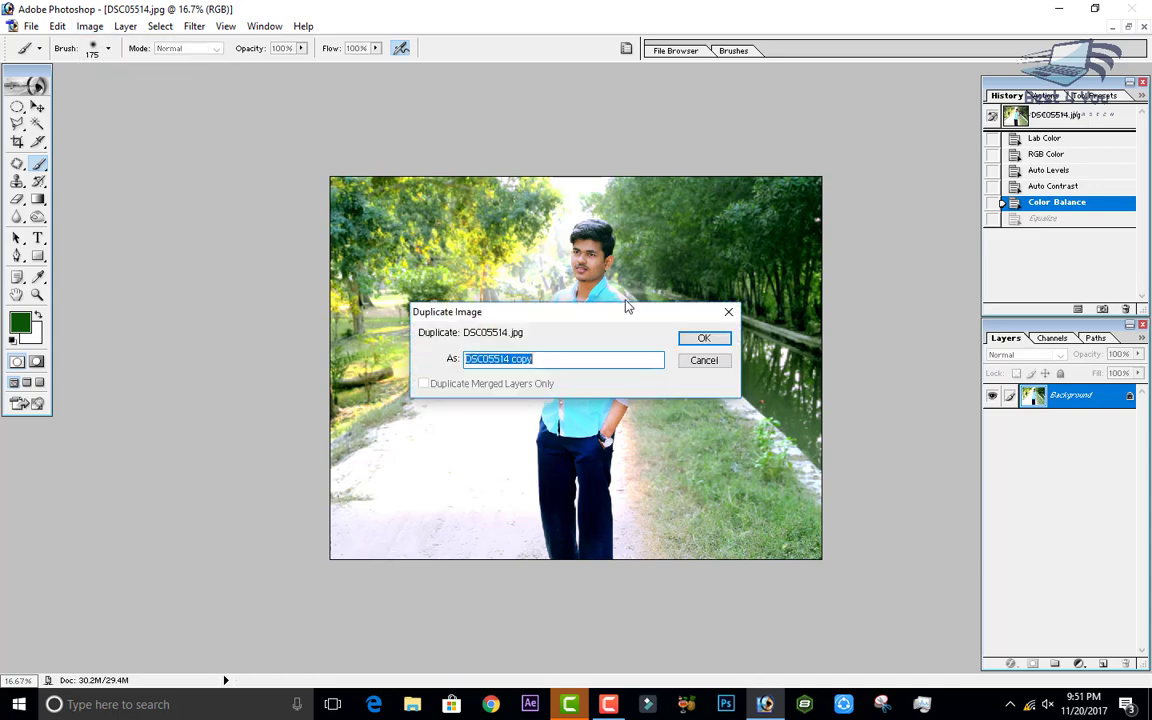
{"action": "left_click", "coordinate": [702, 336]}
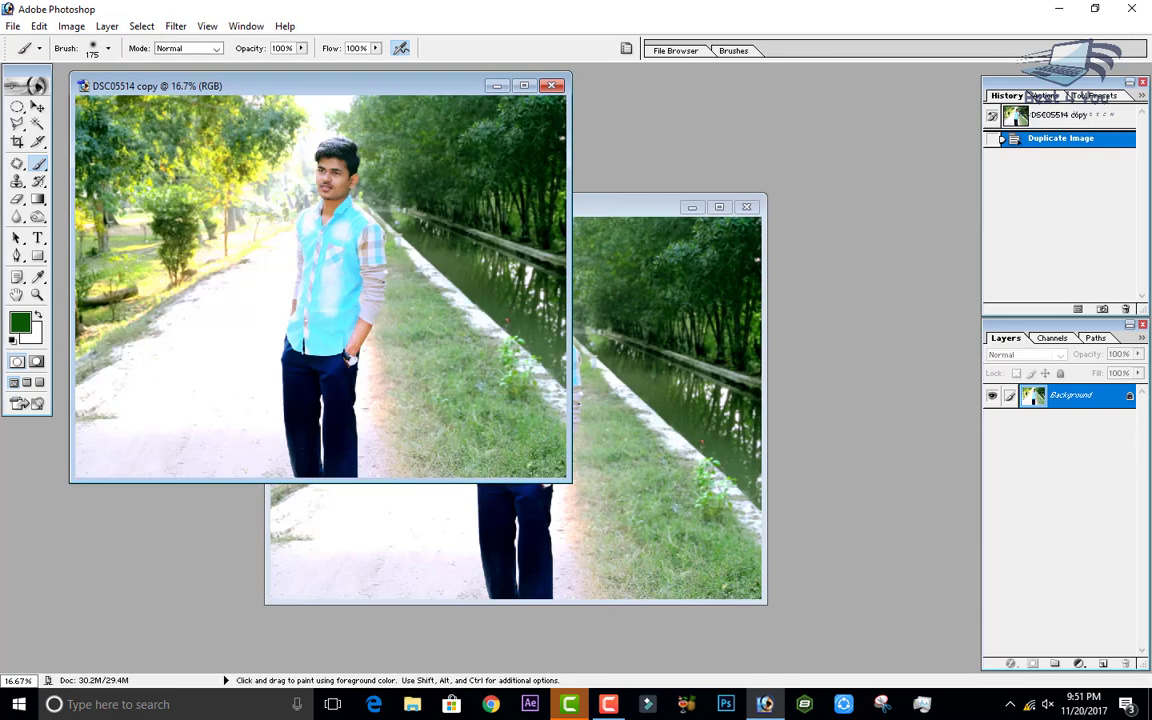
Resample the duplicate image to a resolution of 300 pixels/inch, keeping Constrain Proportions and Bicubic resampling.
{"action": "left_click", "coordinate": [71, 26]}
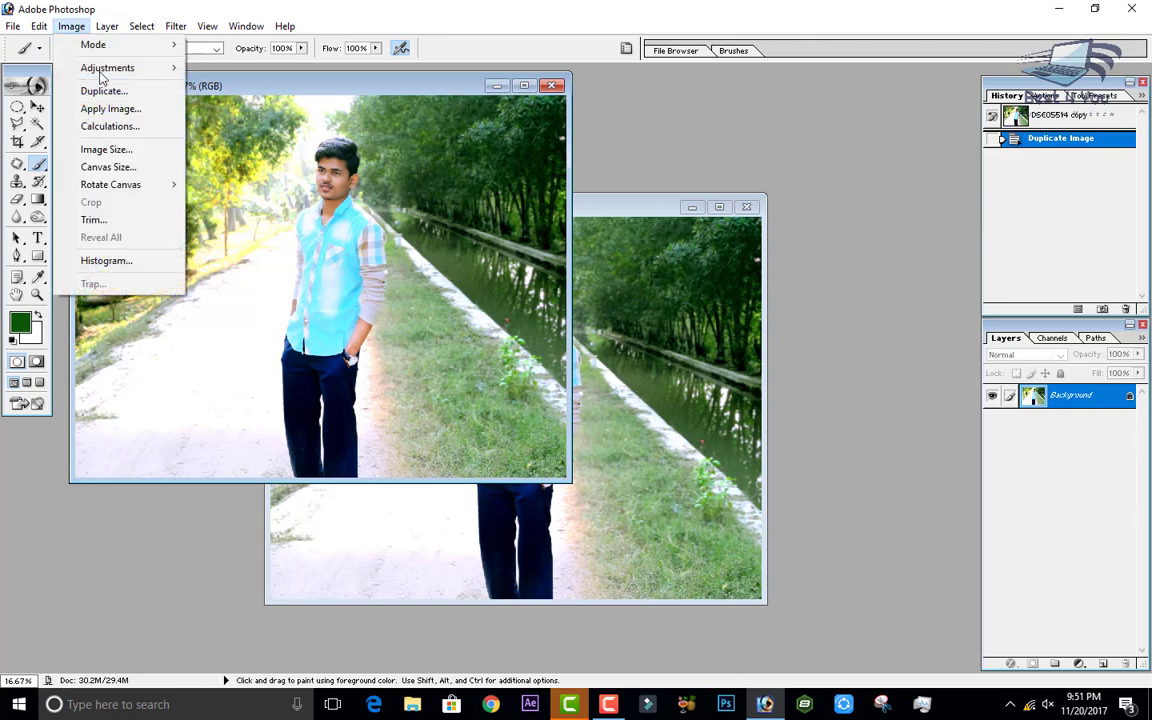
{"action": "left_click", "coordinate": [105, 149]}
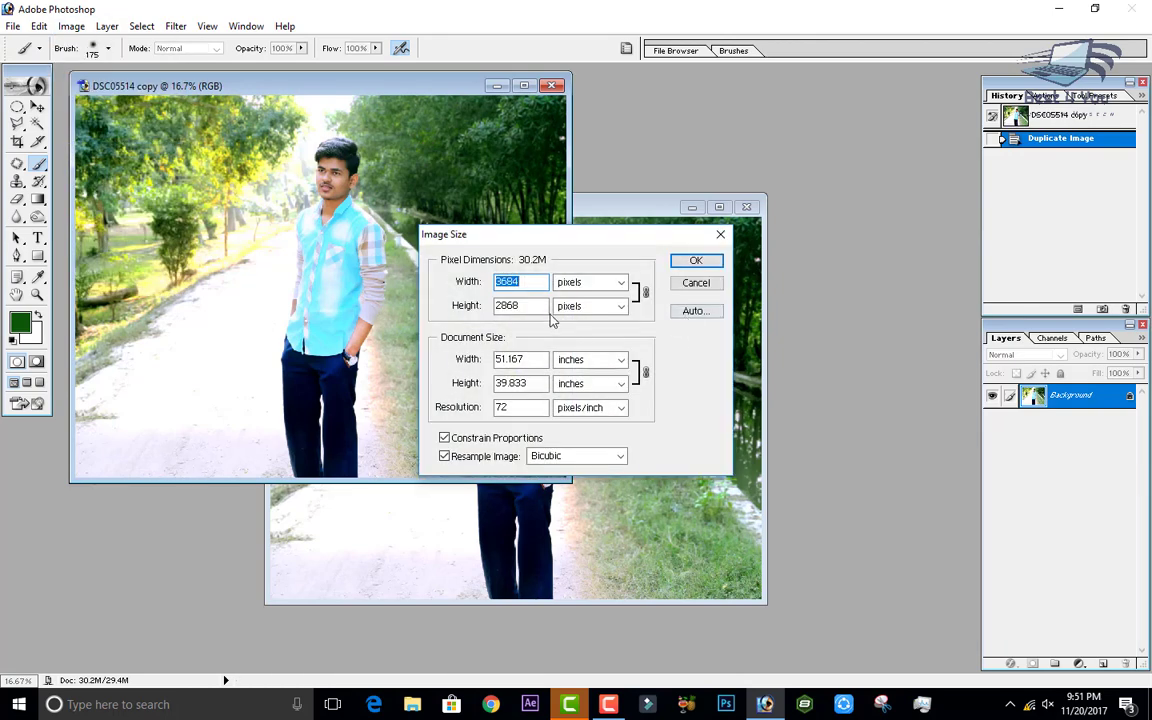
{"action": "key", "text": "Tab"}
{"action": "key", "text": "Tab"}
{"action": "key", "text": "Tab"}
{"action": "key", "text": "Tab"}
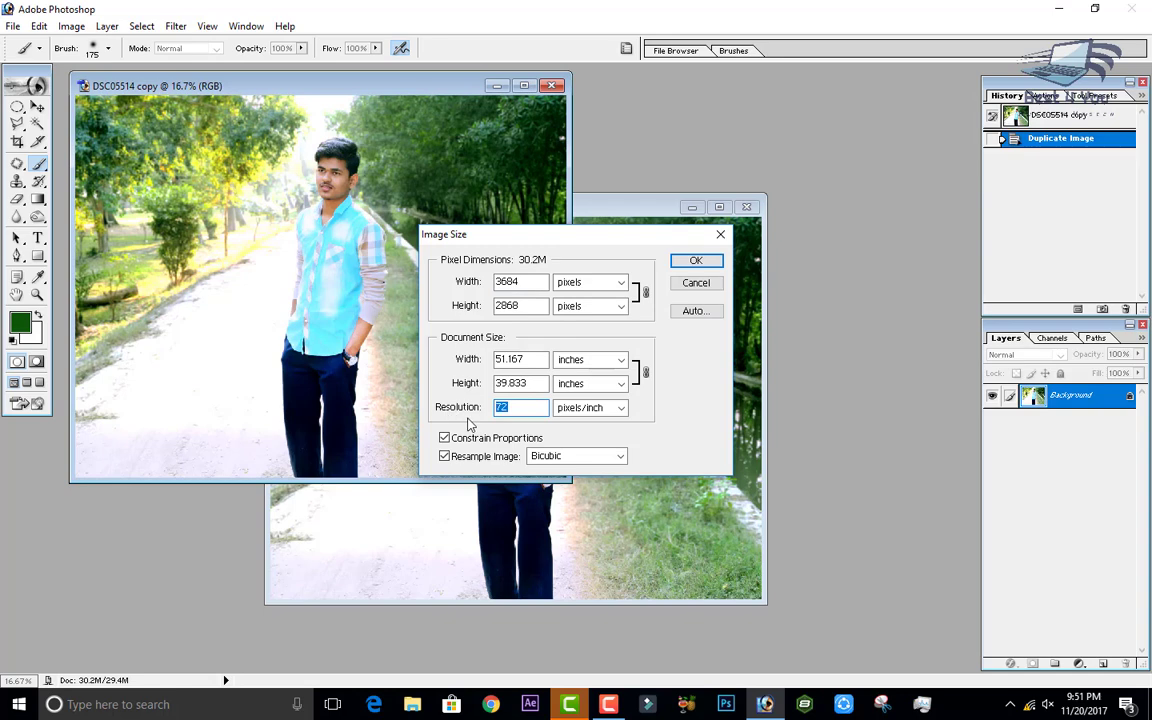
{"action": "type", "text": "300"}
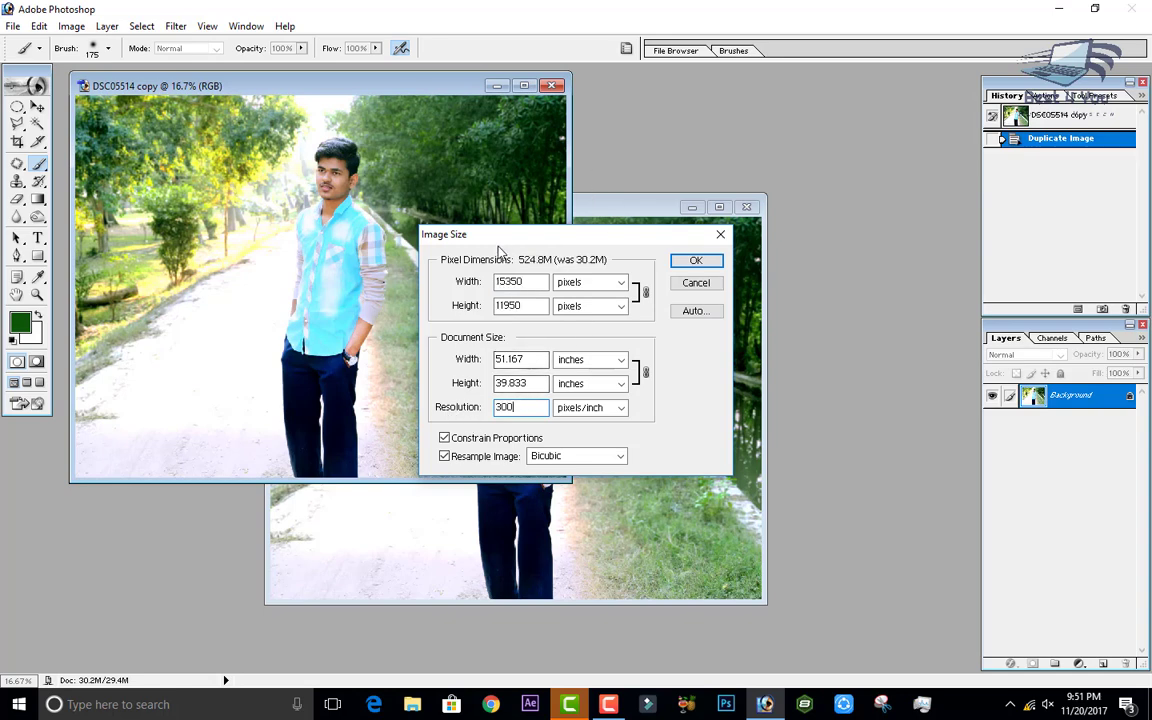
{"action": "left_click", "coordinate": [696, 260]}
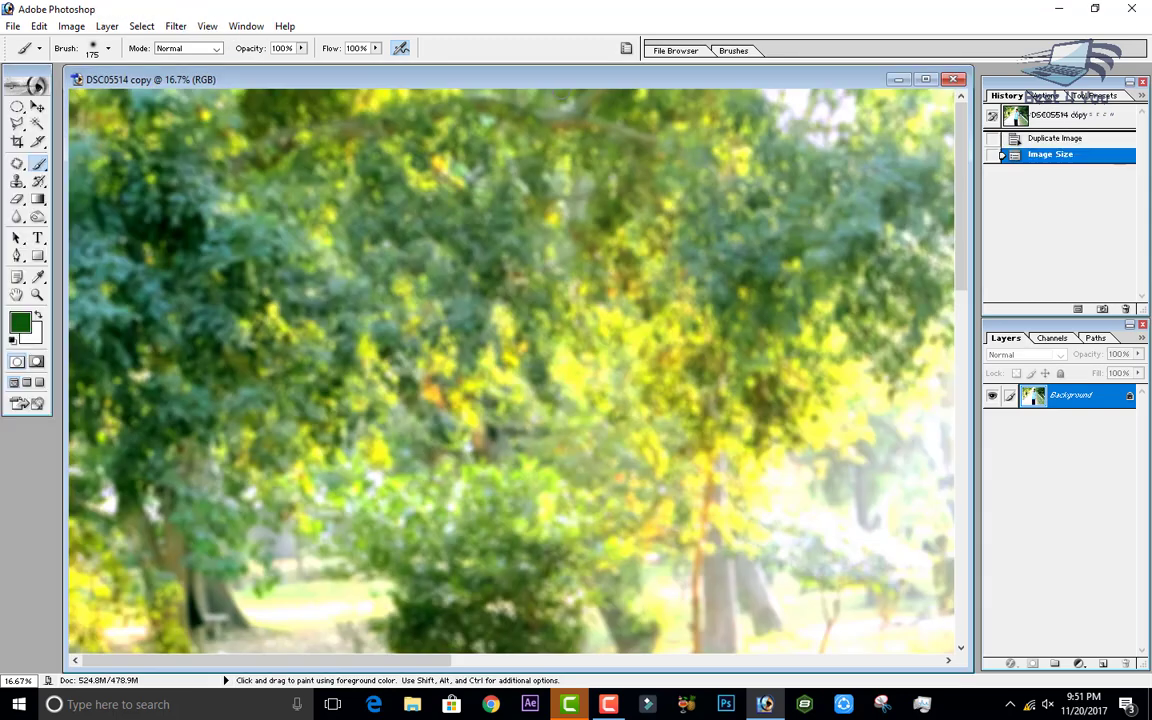
Inspect the man's face in the enlarged duplicate and close the duplicate without saving it.
{"action": "scroll", "coordinate": [670, 306], "scroll_direction": "down", "scroll_amount": 3}
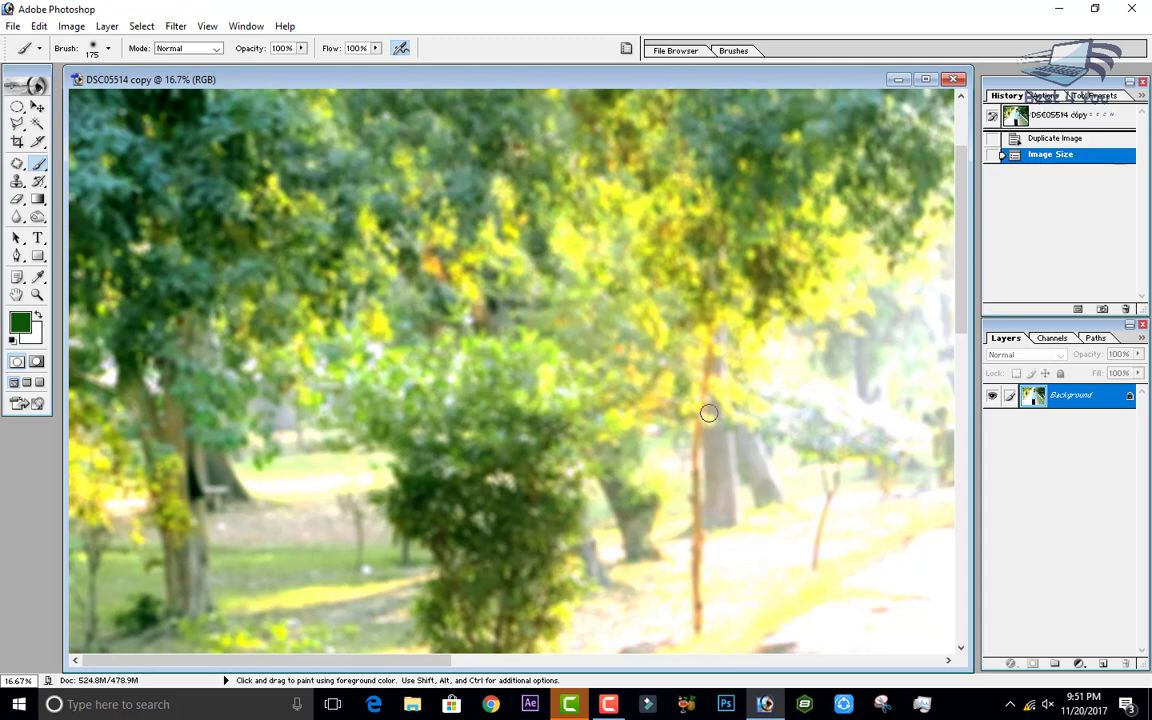
{"action": "left_click_drag", "start_coordinate": [787, 363], "coordinate": [499, 363]}
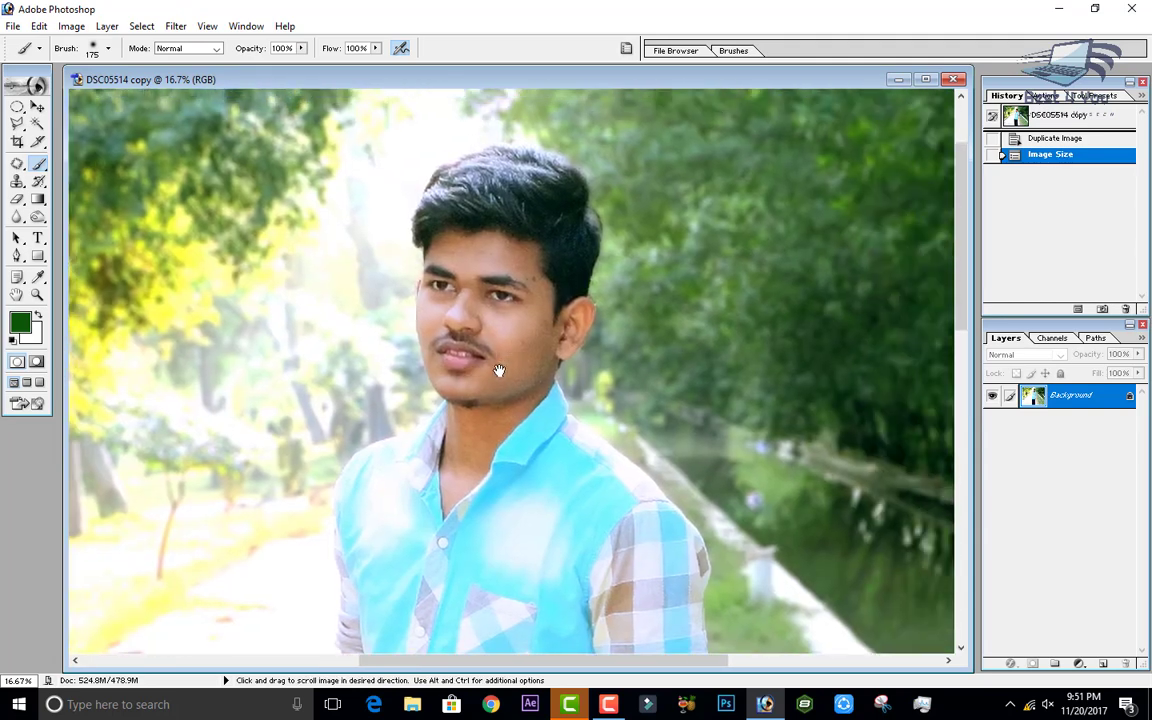
{"action": "left_click", "coordinate": [953, 78]}
{"action": "left_click", "coordinate": [584, 268]}
Add a new layer above the photo and paint looping dark green brush strokes across the man and trees.
{"action": "left_click", "coordinate": [71, 26]}
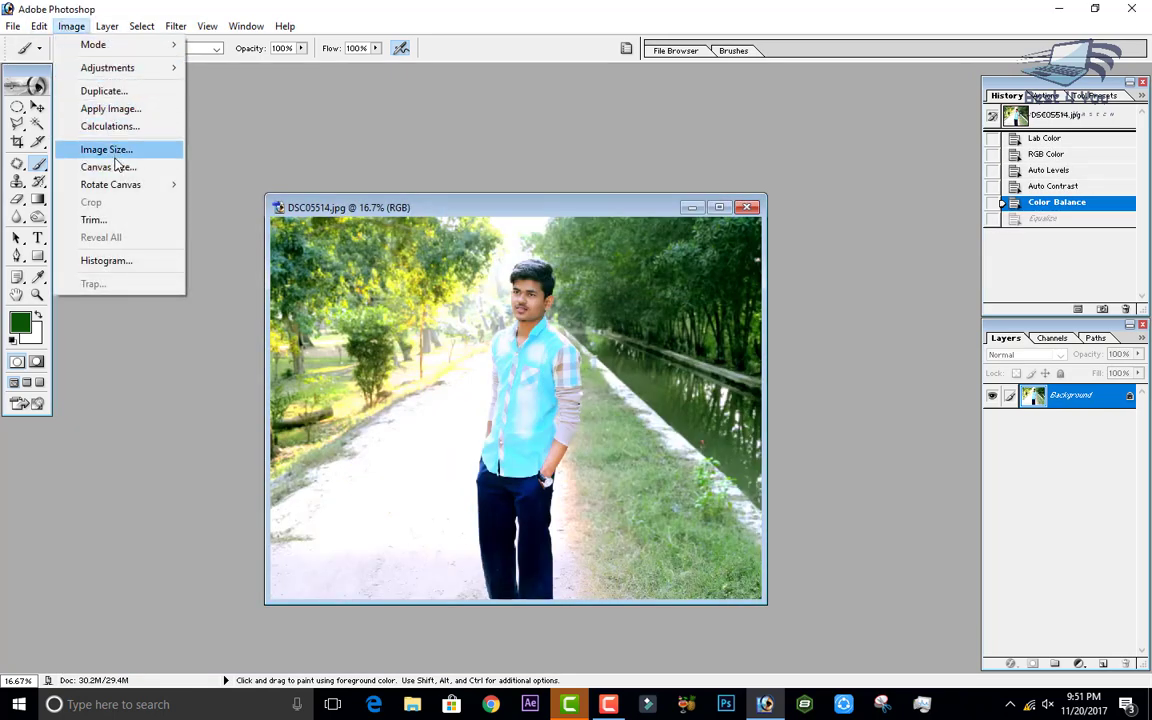
{"action": "left_click", "coordinate": [973, 512]}
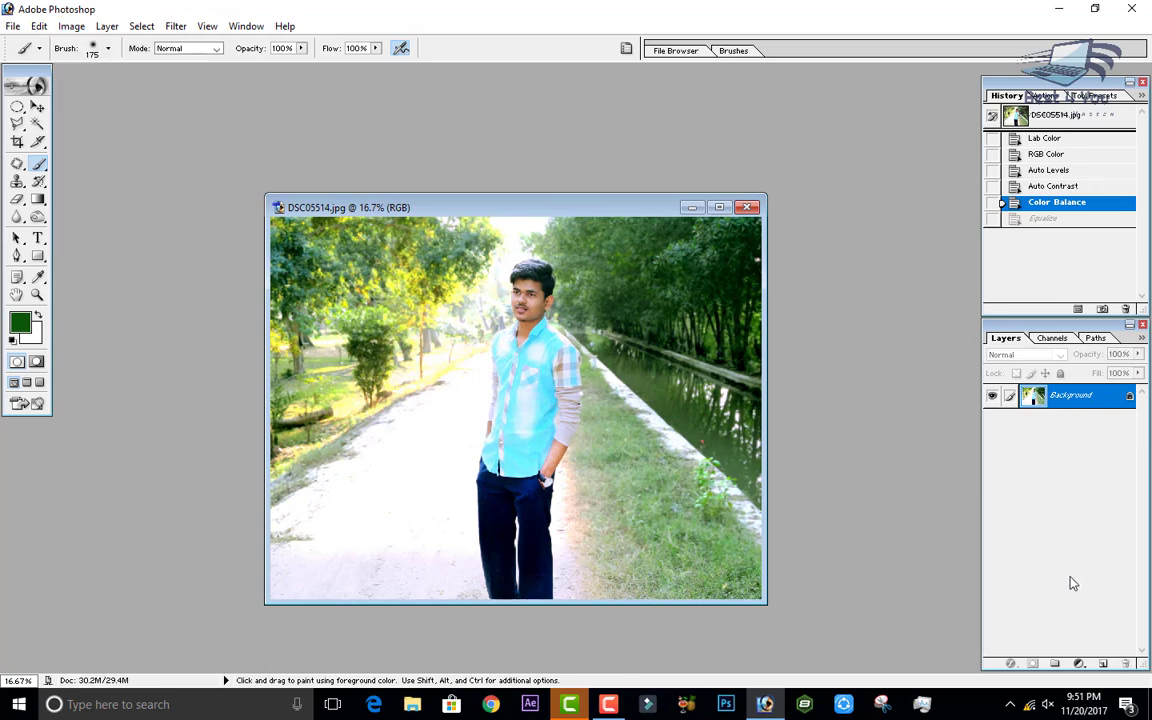
{"action": "left_click", "coordinate": [1103, 663]}
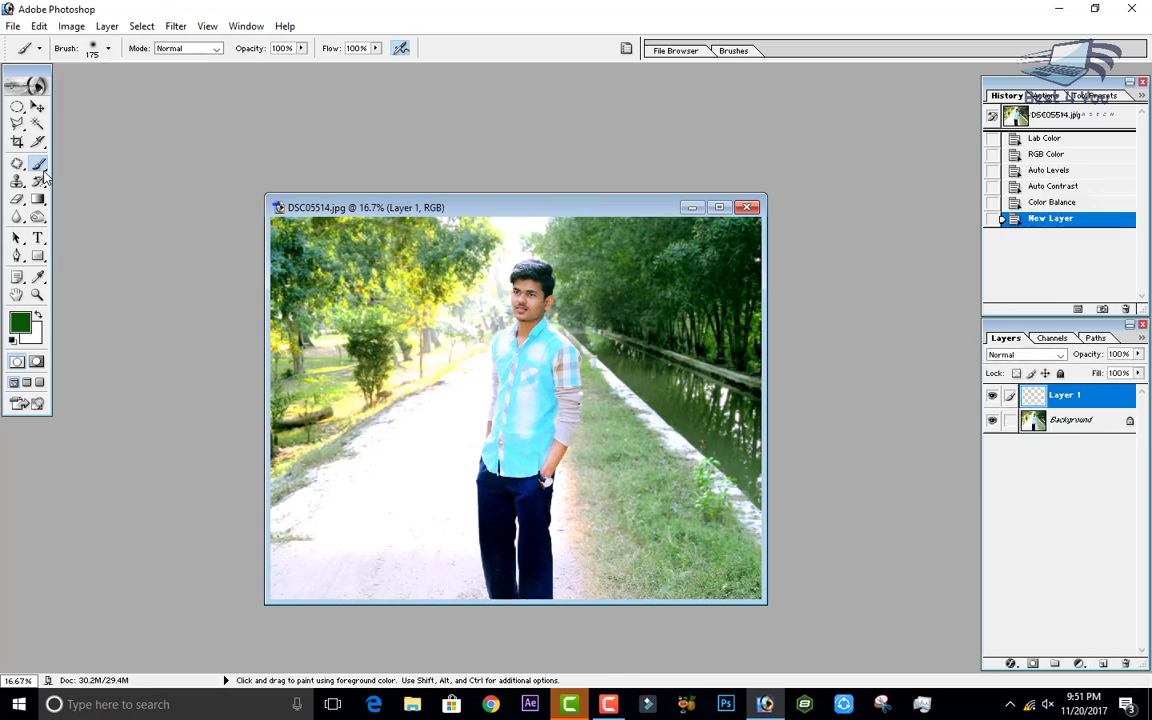
{"action": "mouse_move", "coordinate": [326, 262]}
{"action": "left_mouse_down"}
{"action": "mouse_move", "coordinate": [448, 420]}
{"action": "mouse_move", "coordinate": [631, 353]}
{"action": "left_mouse_up"}
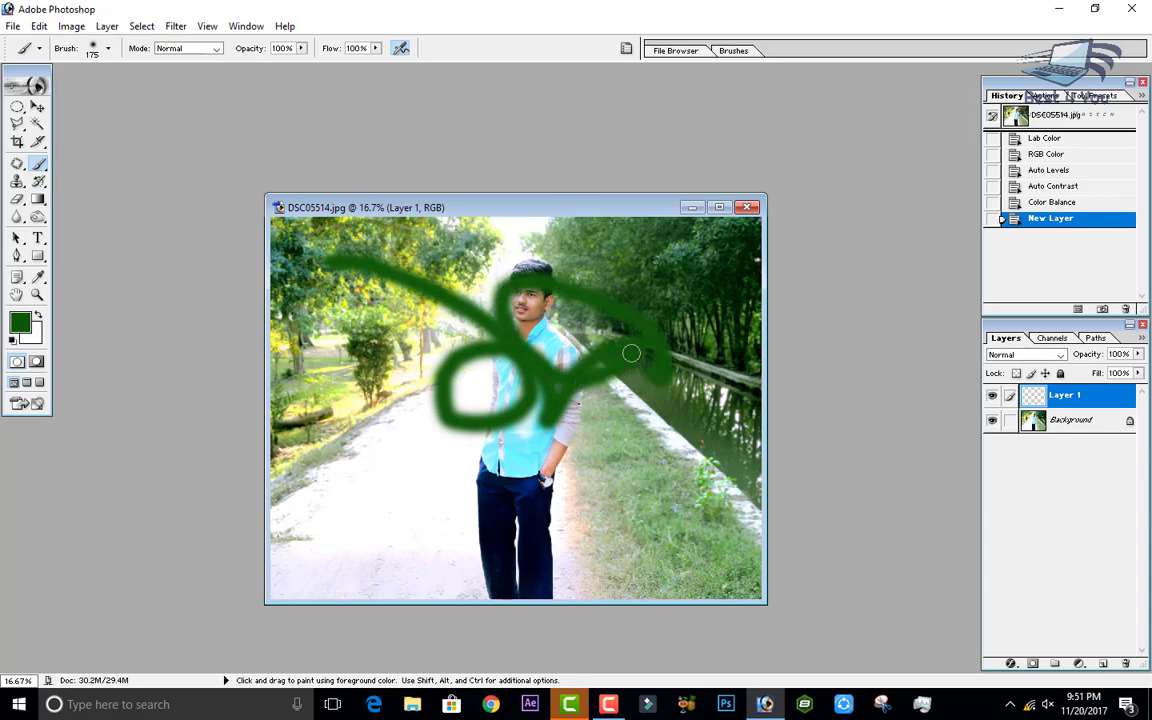
Set the painted layer's blending mode to Color, merge it down into the background and undo the merge.
{"action": "left_click", "coordinate": [1030, 355]}
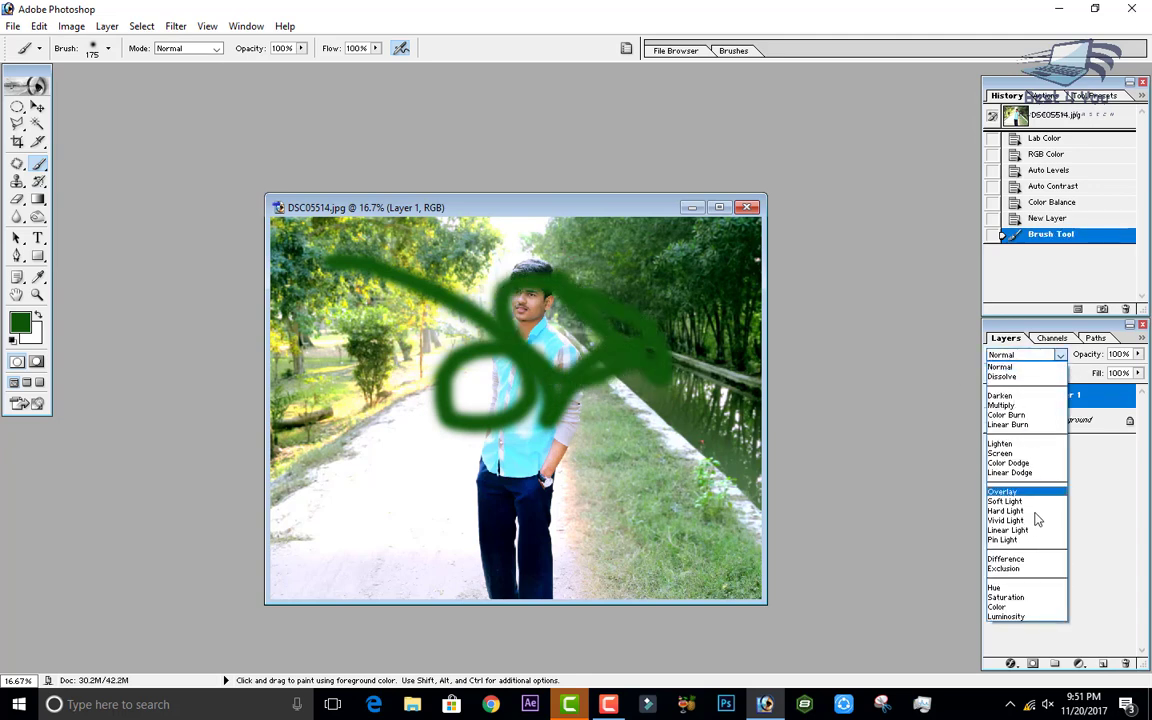
{"action": "left_click", "coordinate": [997, 607]}
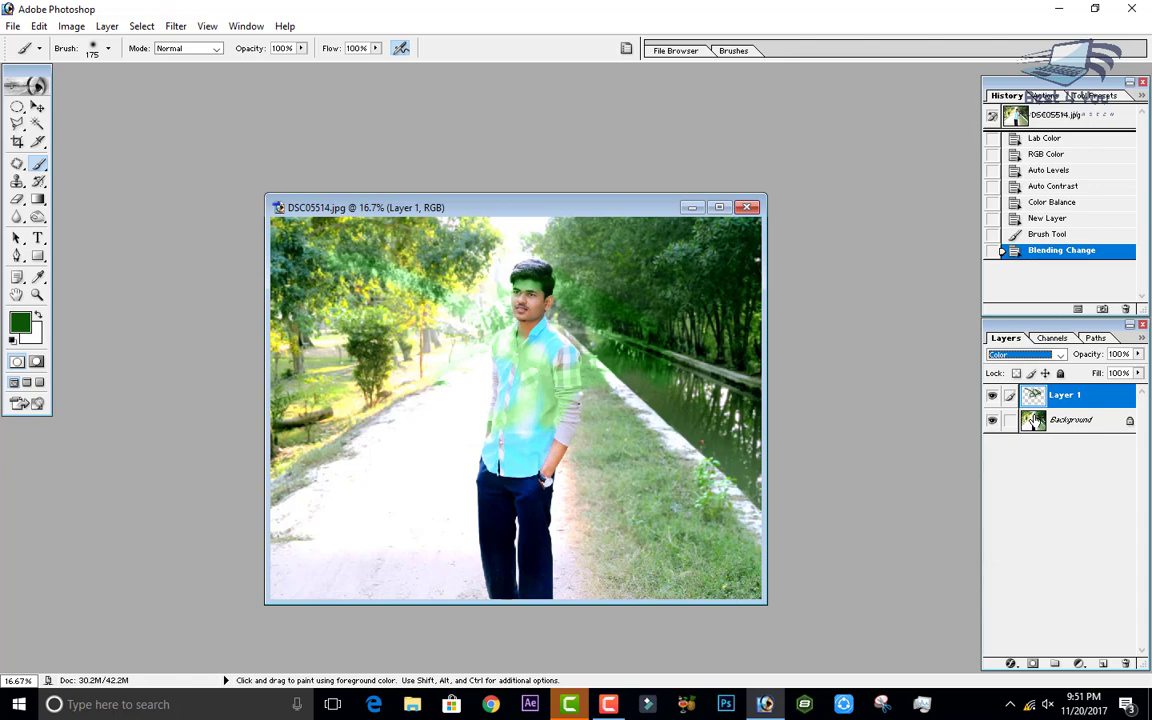
{"action": "key", "text": "ctrl+e"}
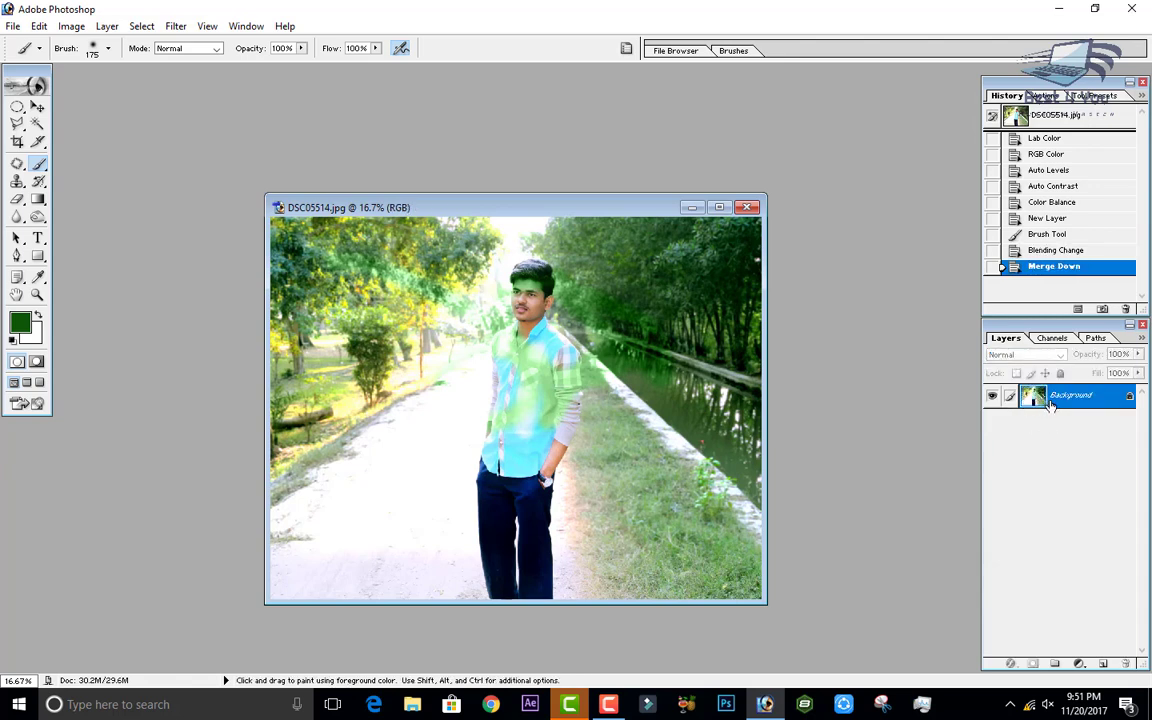
{"action": "key", "text": "ctrl+z"}
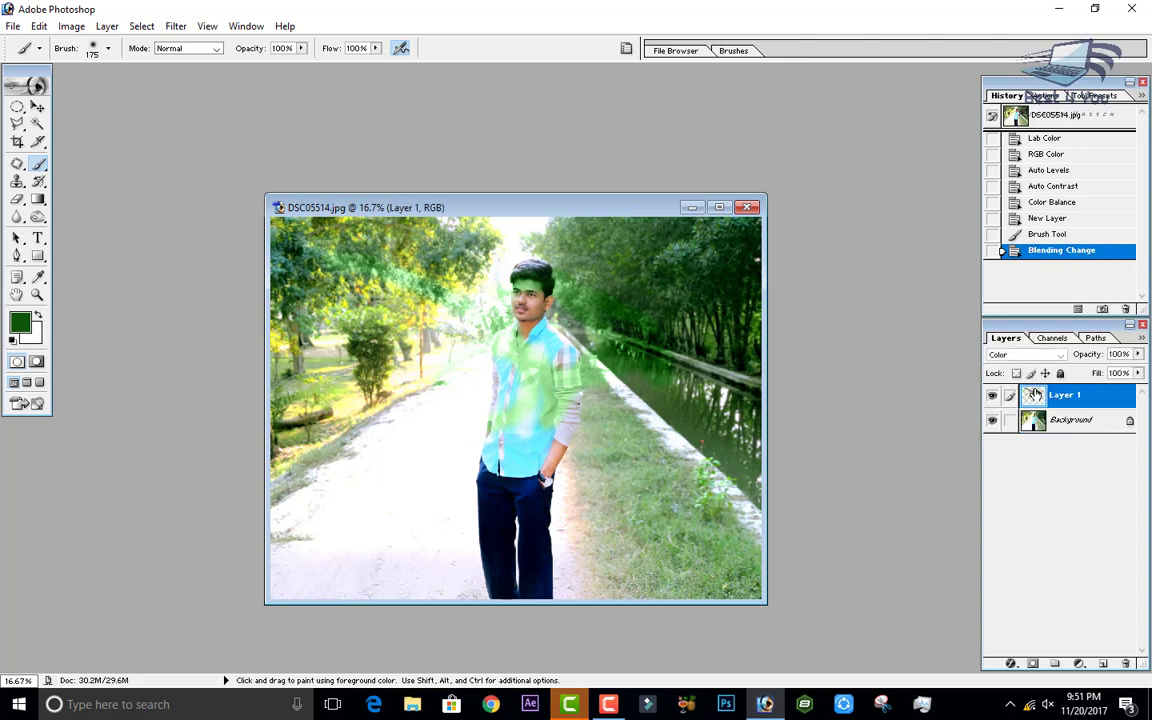
Add a new layer and fill it using Apply Image with the Merged source, RGB channel, Multiply blending and 100% opacity.
{"action": "left_click", "coordinate": [1103, 664]}
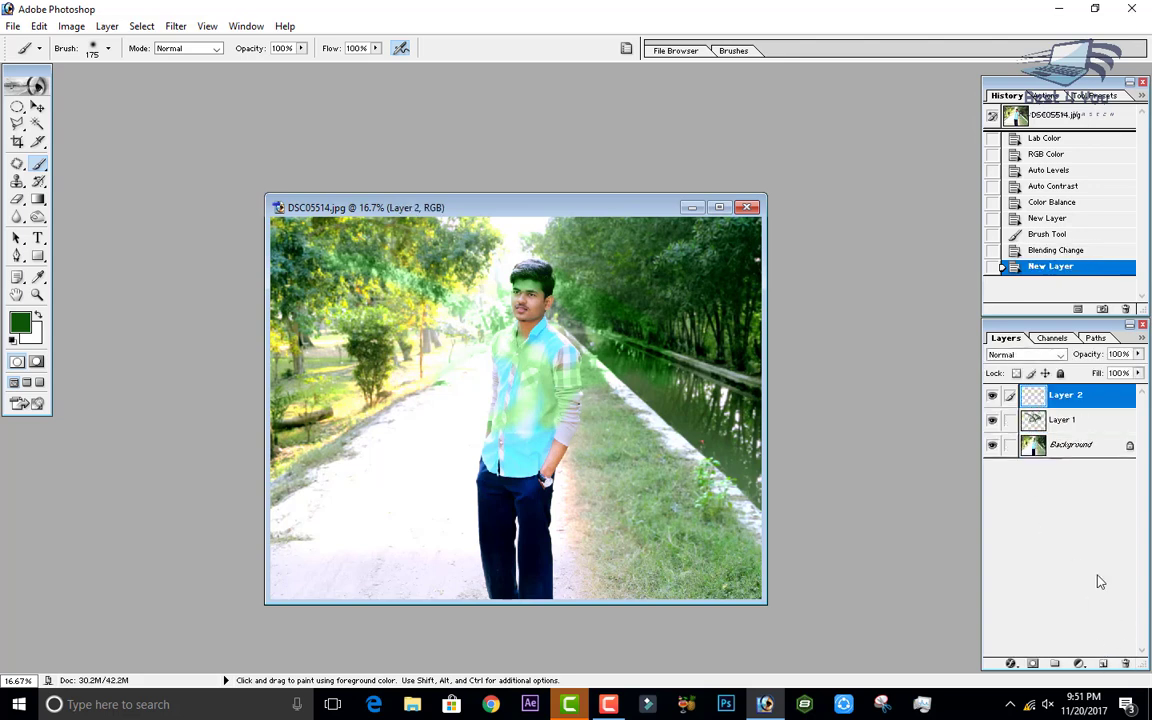
{"action": "left_click", "coordinate": [71, 26]}
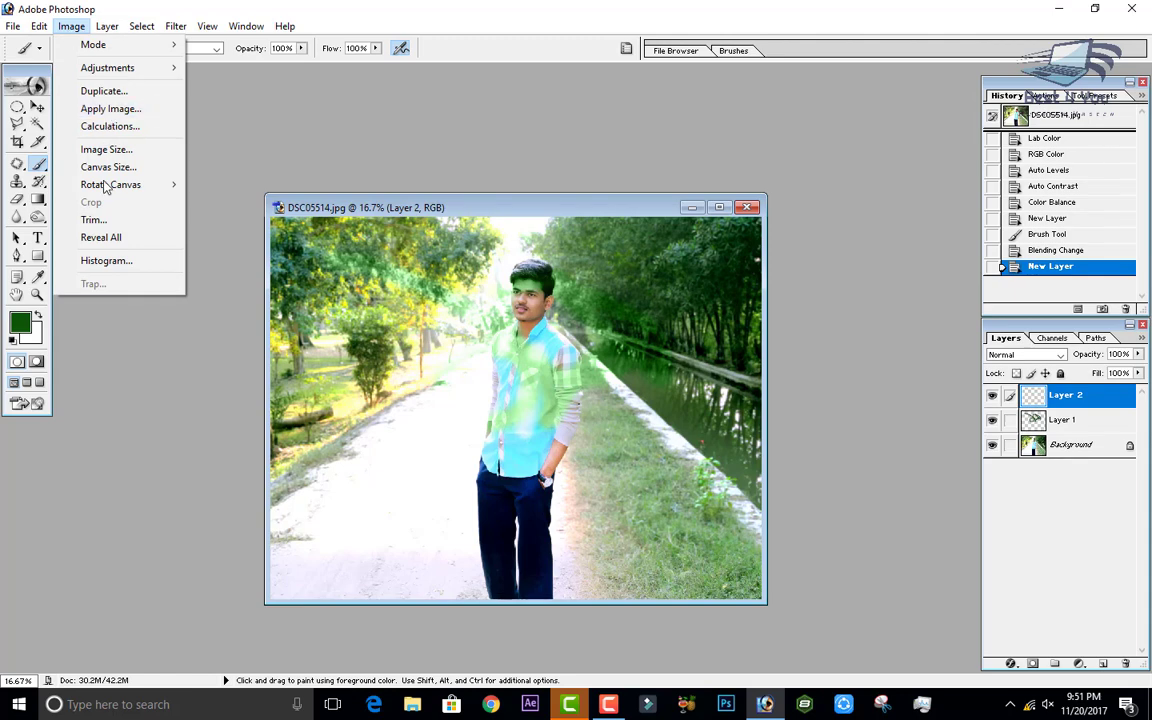
{"action": "left_click", "coordinate": [110, 108]}
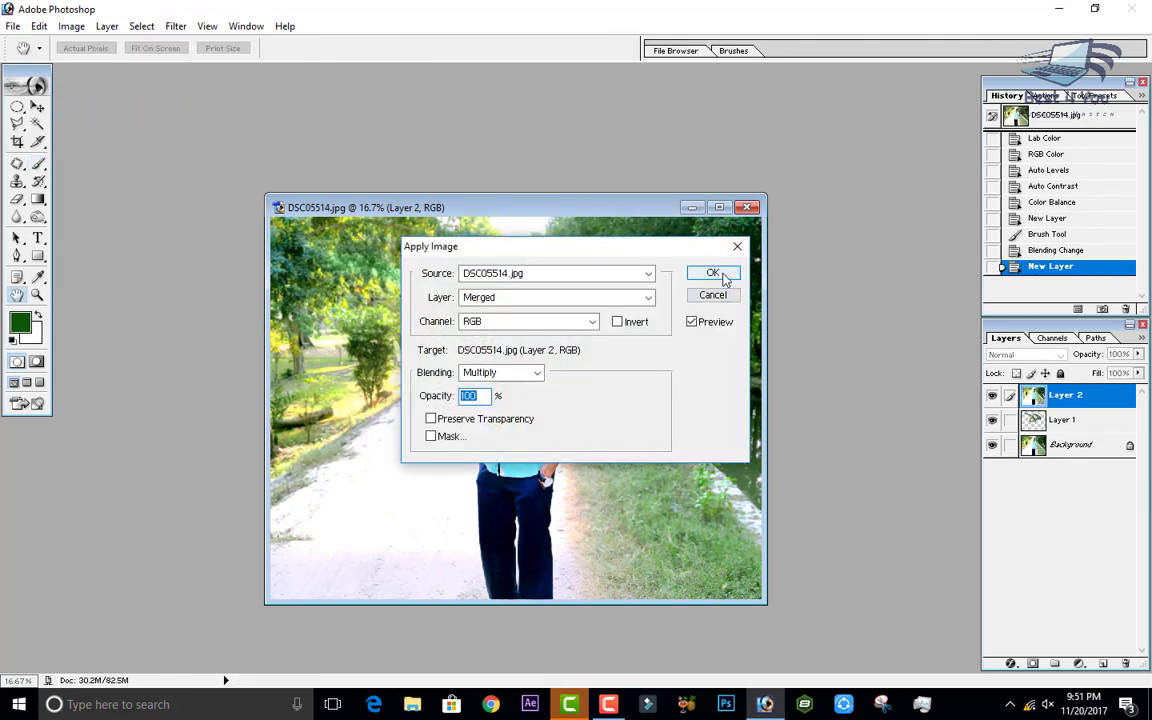
{"action": "left_click", "coordinate": [720, 267]}
Check the applied image on its own by toggling layer visibility, leaving only Layer 2 shown and selected.
{"action": "left_click", "coordinate": [993, 397]}
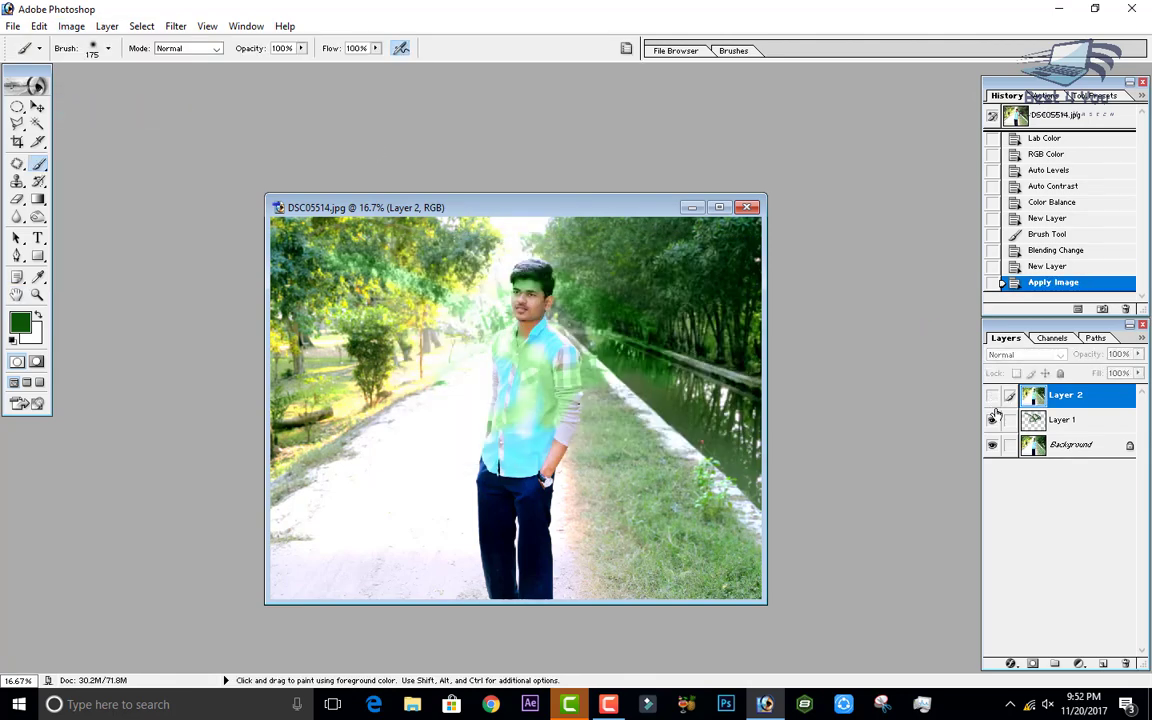
{"action": "left_click_drag", "start_coordinate": [992, 445], "coordinate": [998, 426]}
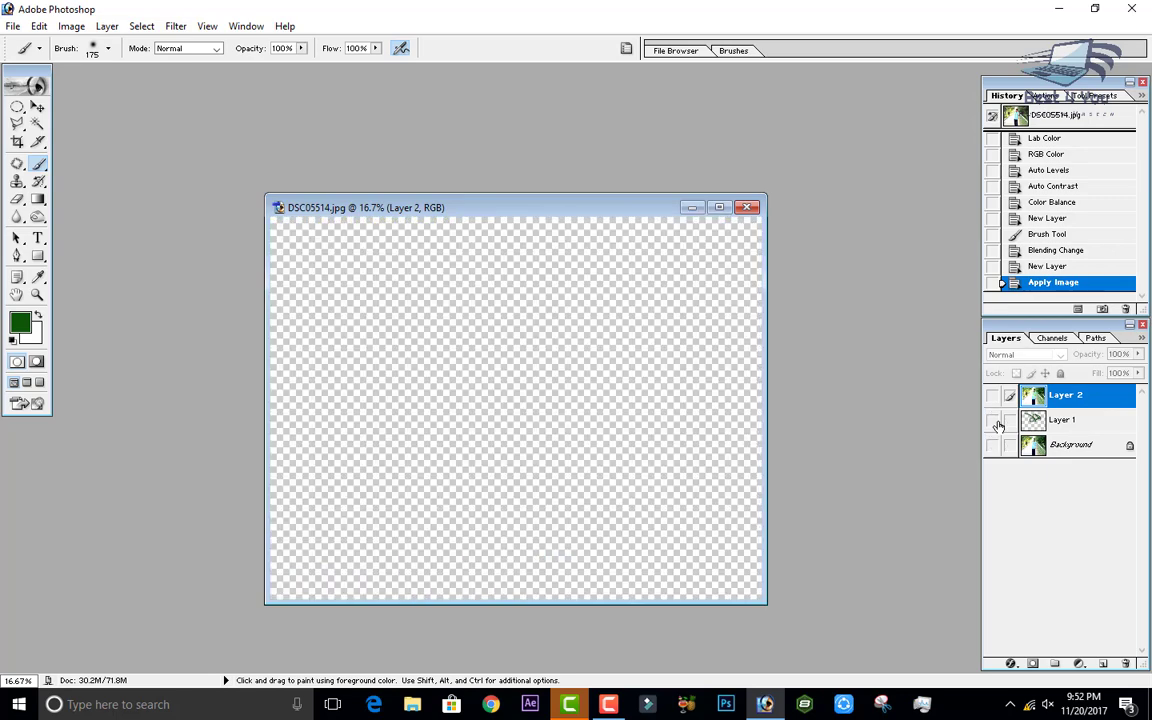
{"action": "left_click", "coordinate": [994, 398]}
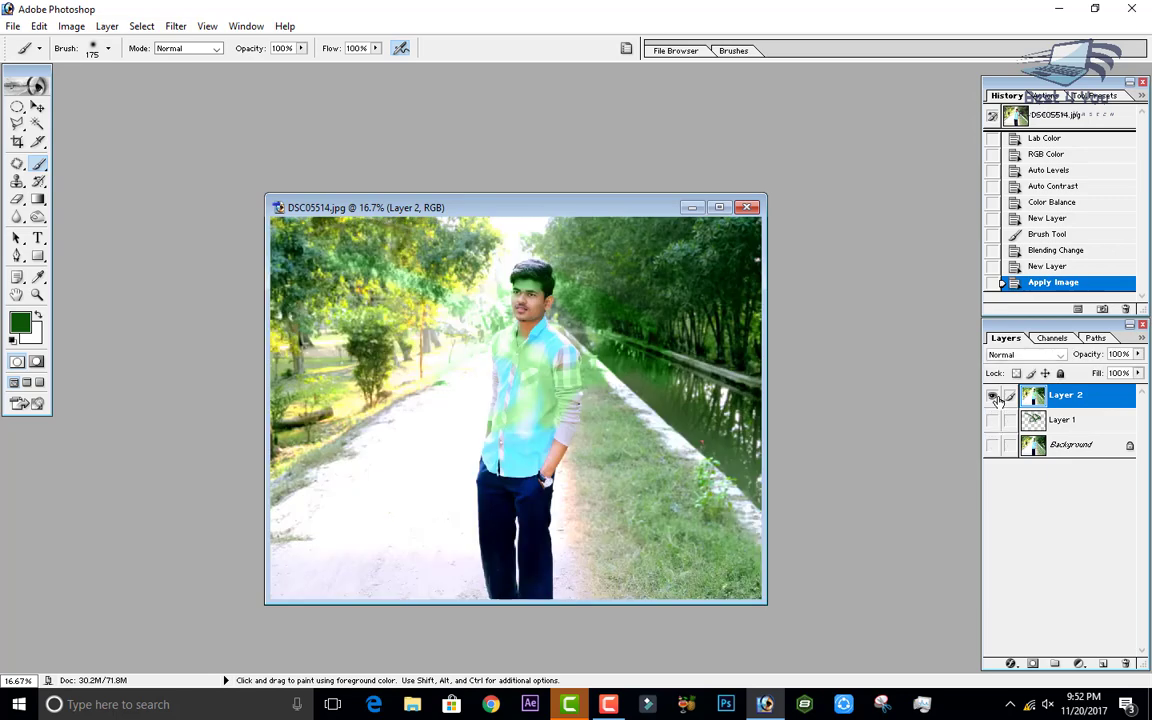
{"action": "left_click", "coordinate": [1068, 424]}
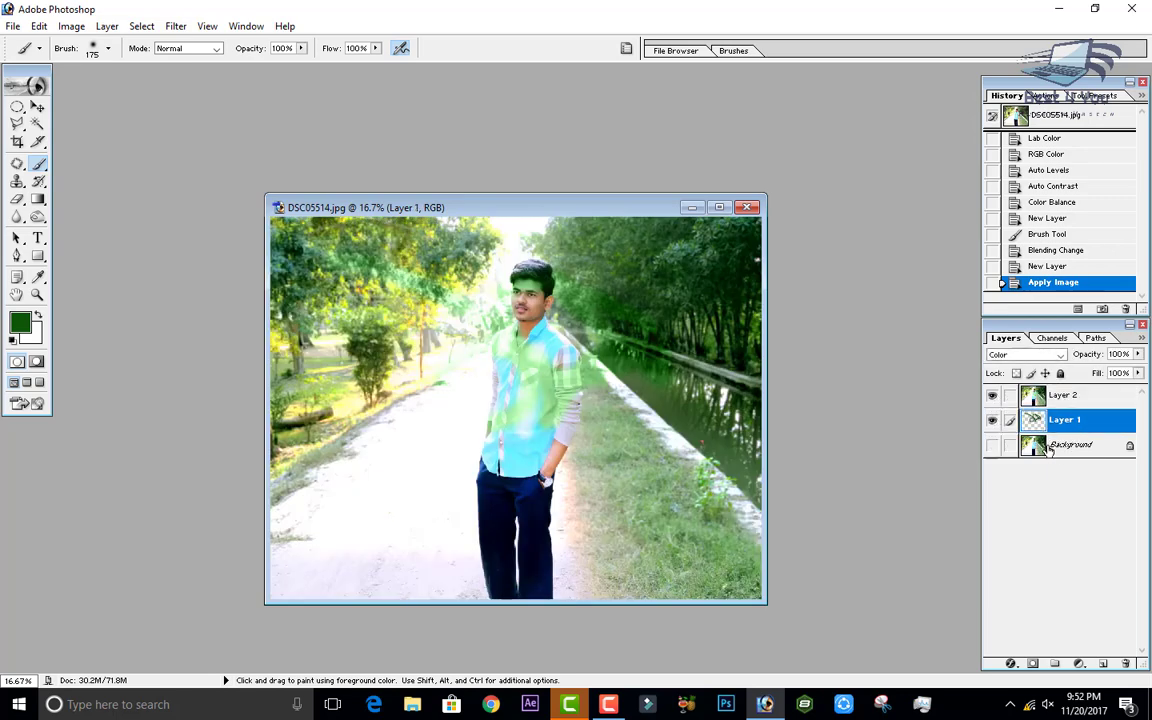
{"action": "left_click", "coordinate": [1065, 396]}
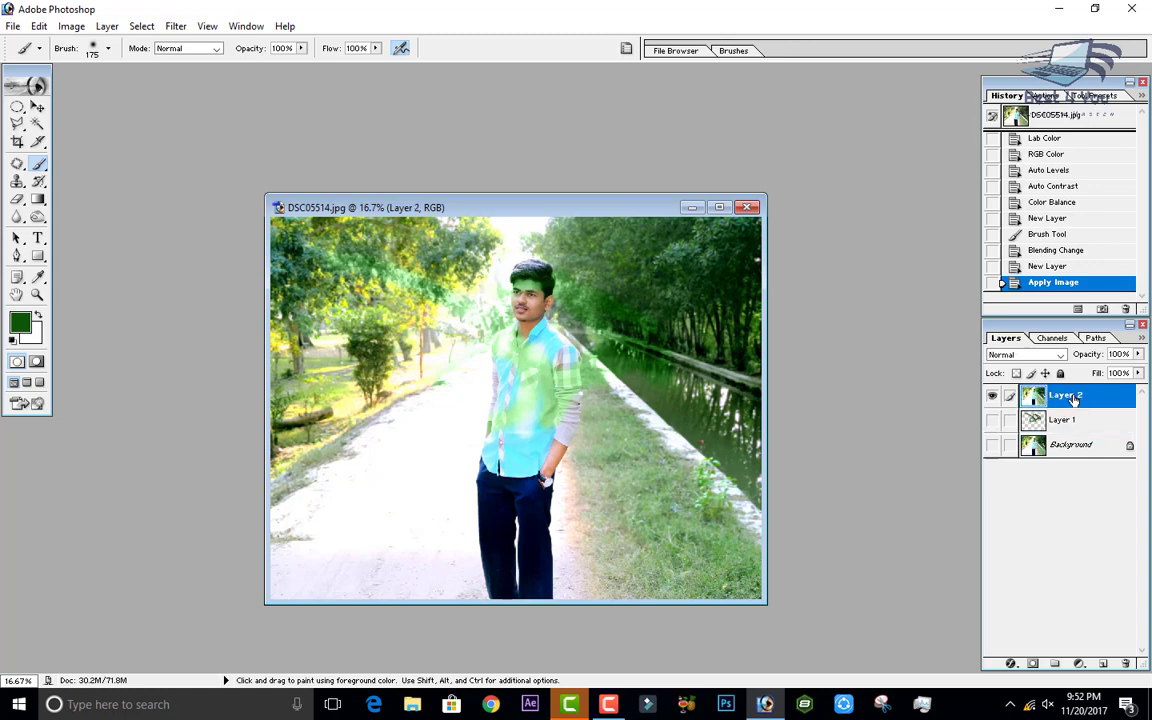
Delete Layer 2 and the painted Layer 1, turning the background's visibility back on.
{"action": "left_click", "coordinate": [1124, 664]}
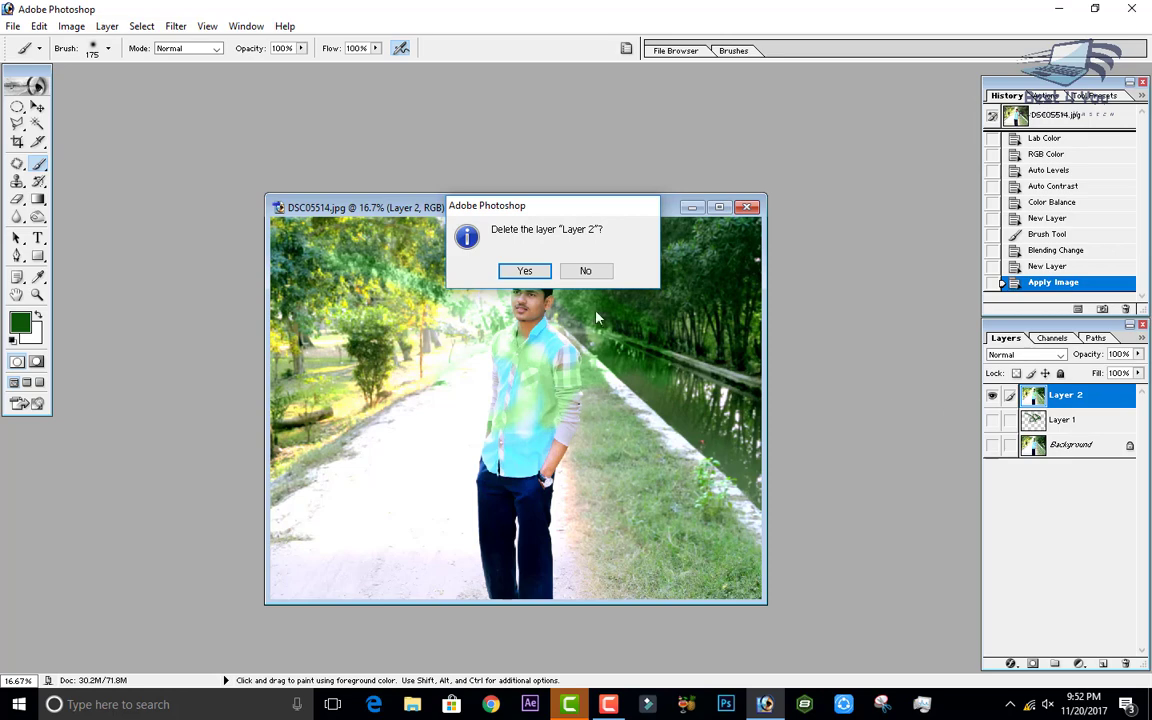
{"action": "left_click", "coordinate": [524, 271]}
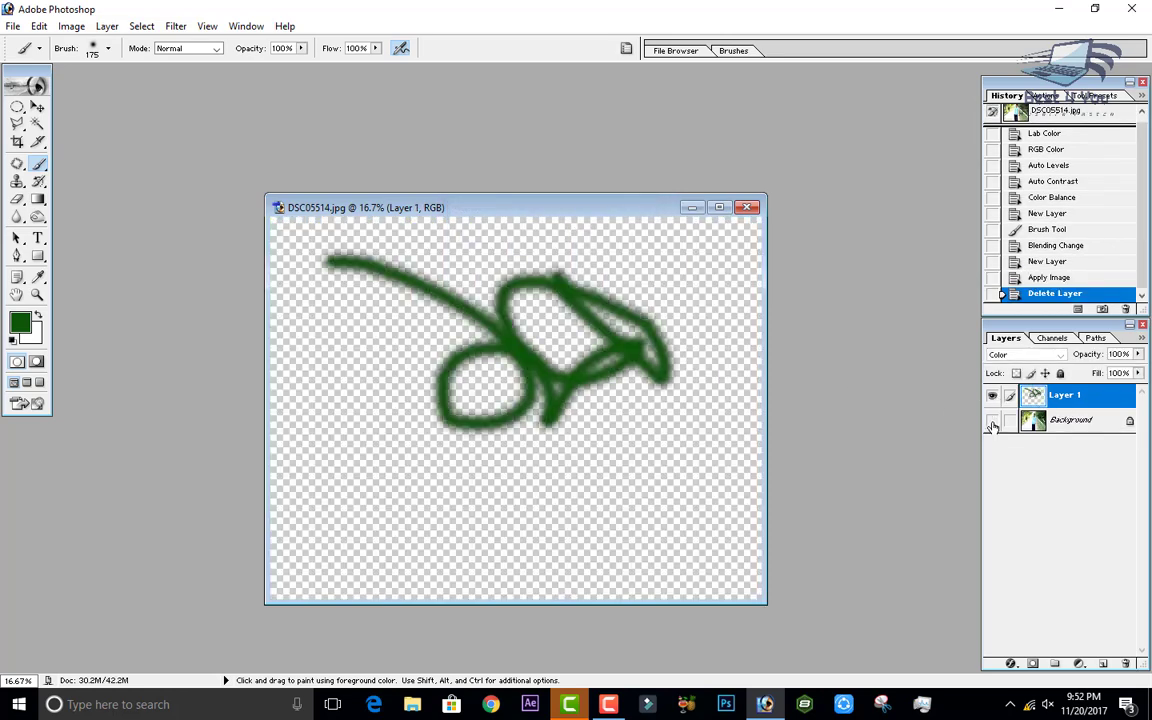
{"action": "left_click", "coordinate": [1126, 664]}
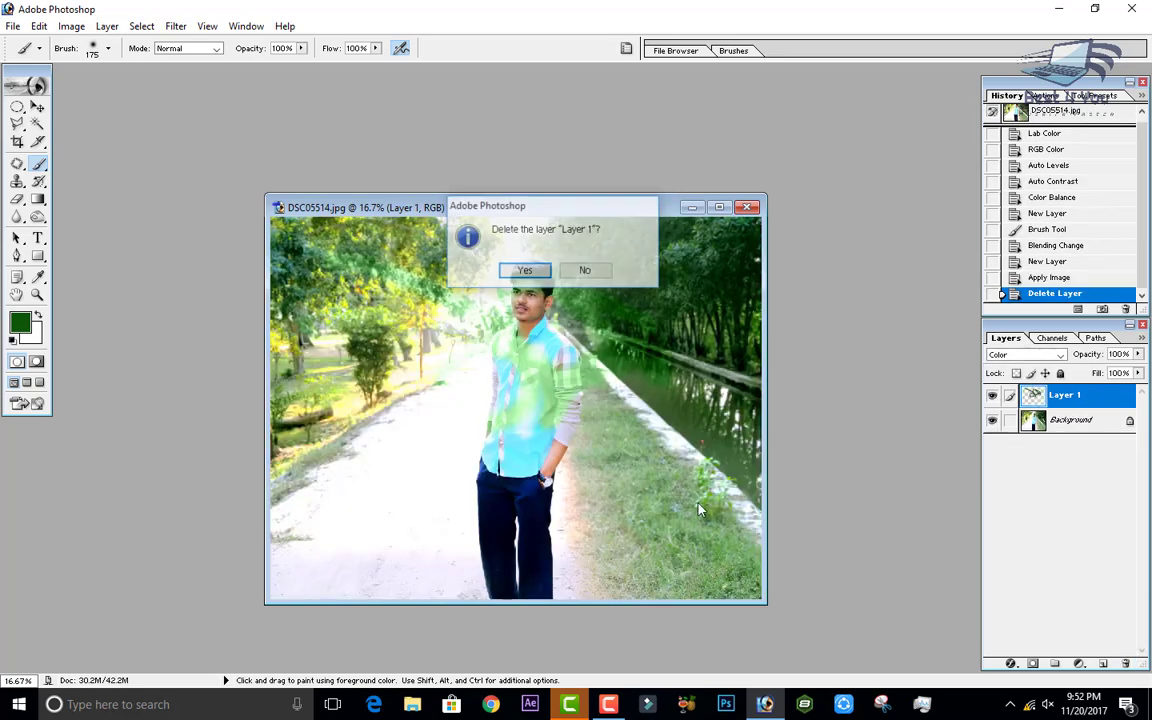
{"action": "left_click", "coordinate": [522, 267]}
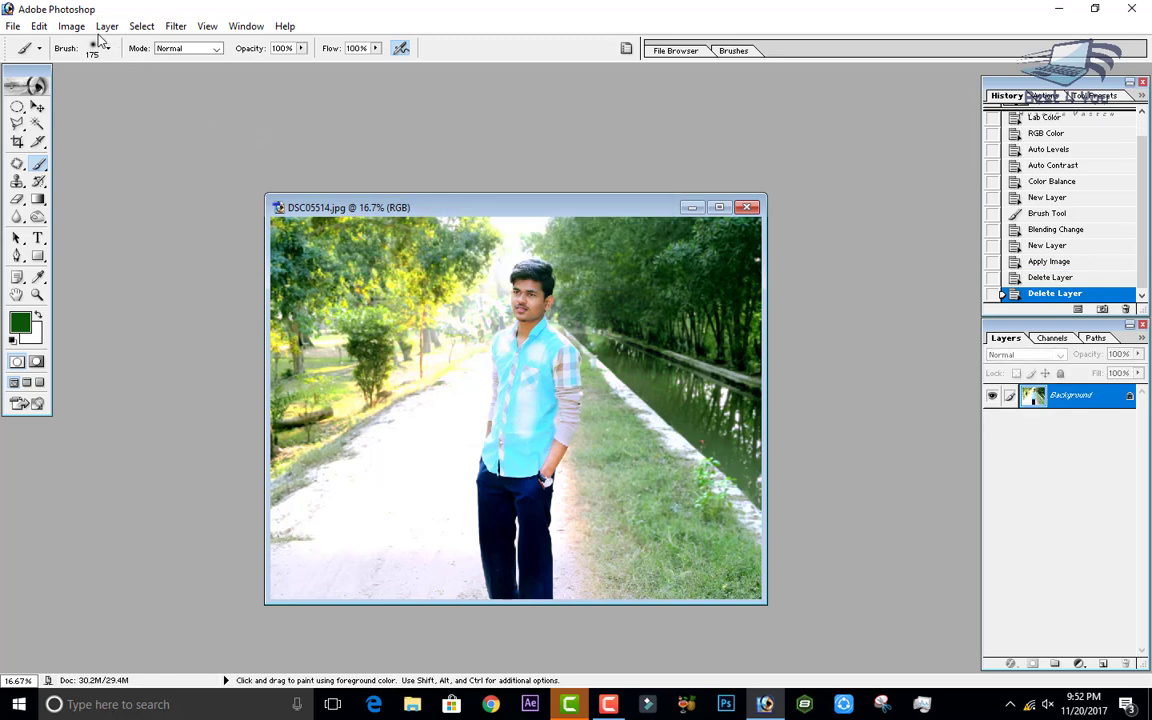
View the Calculations settings for the photo and close them without applying.
{"action": "left_click", "coordinate": [72, 27]}
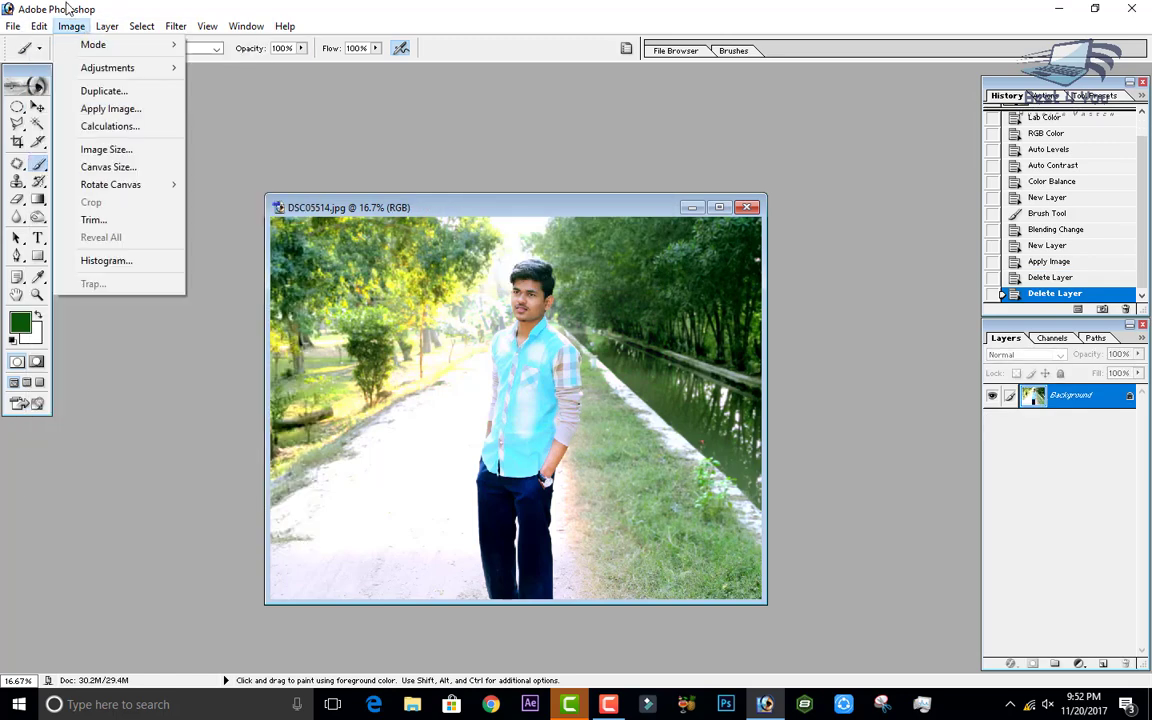
{"action": "left_click", "coordinate": [106, 128]}
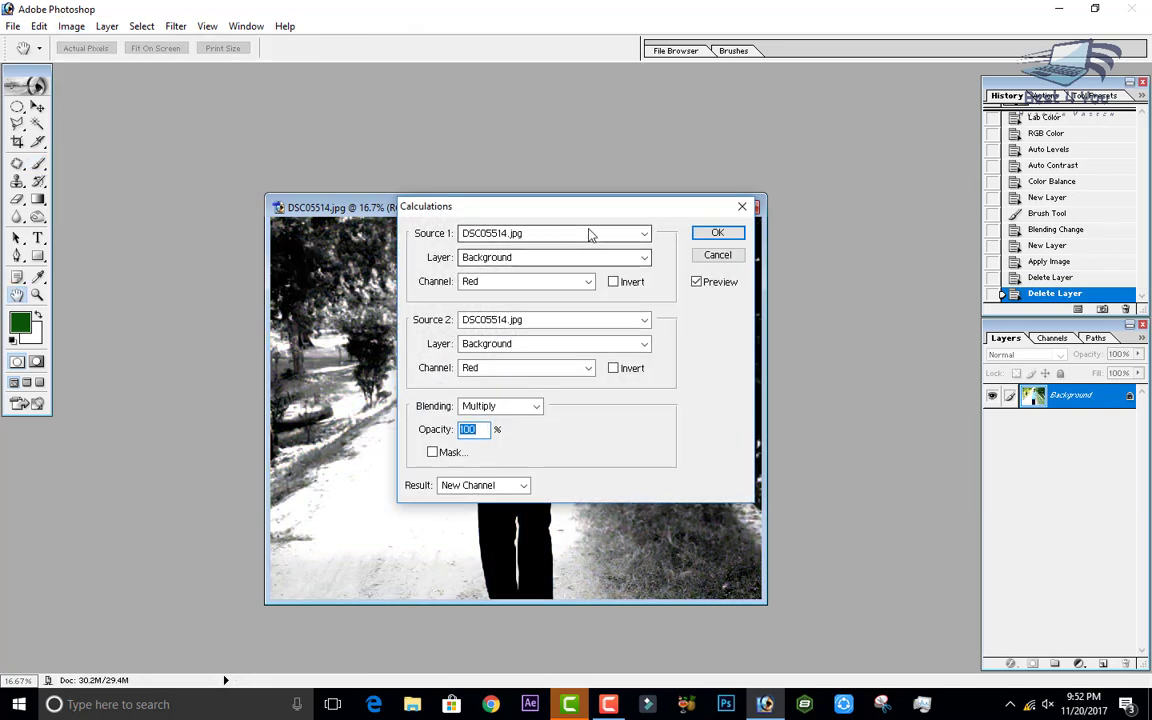
{"action": "left_click", "coordinate": [717, 255]}
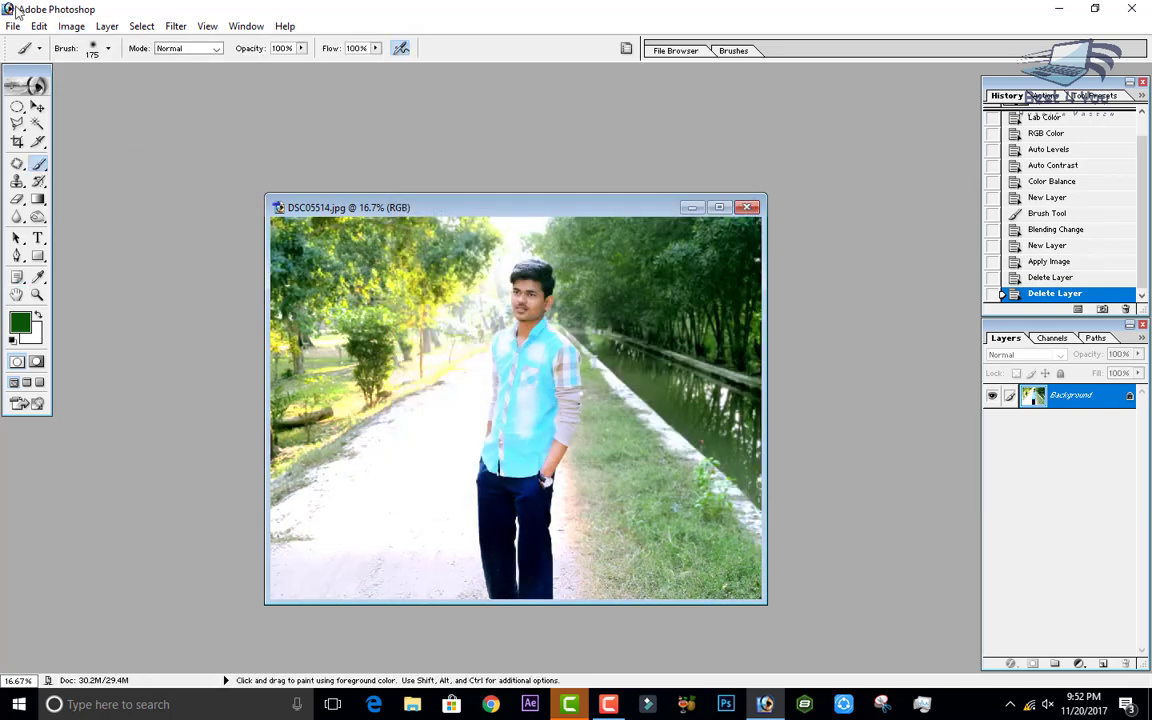
{"action": "left_click", "coordinate": [72, 26]}
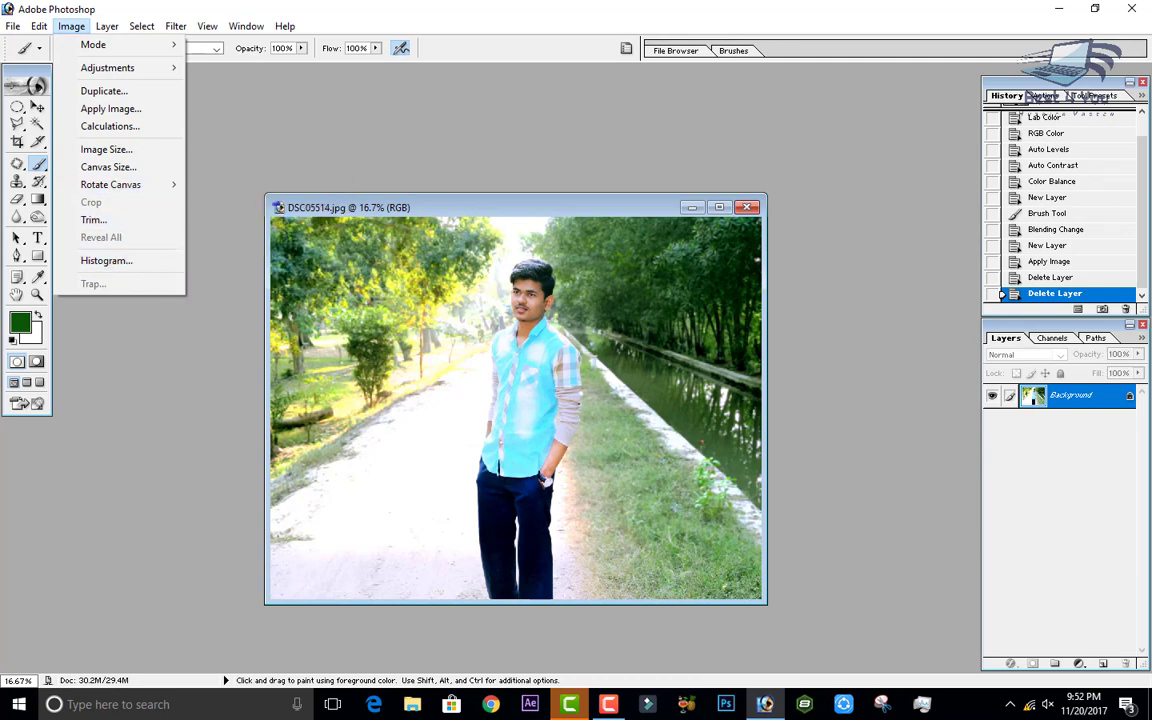
{"action": "mouse_move", "coordinate": [104, 28]}
{"action": "left_click", "coordinate": [260, 178]}
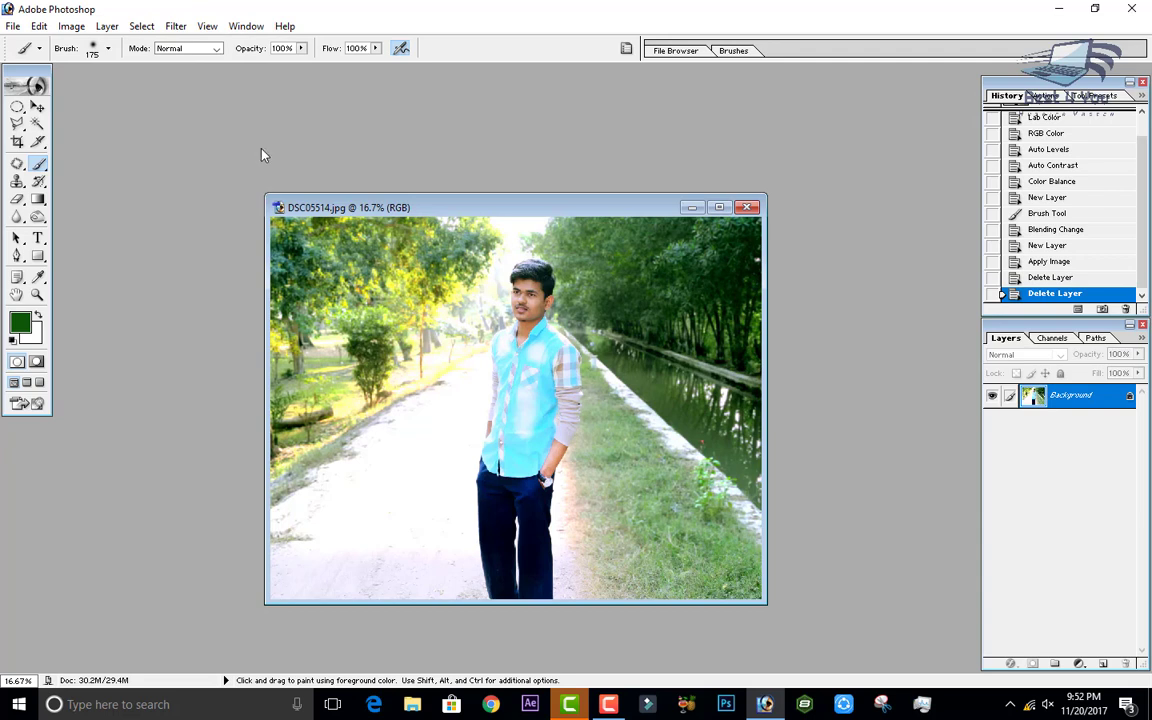